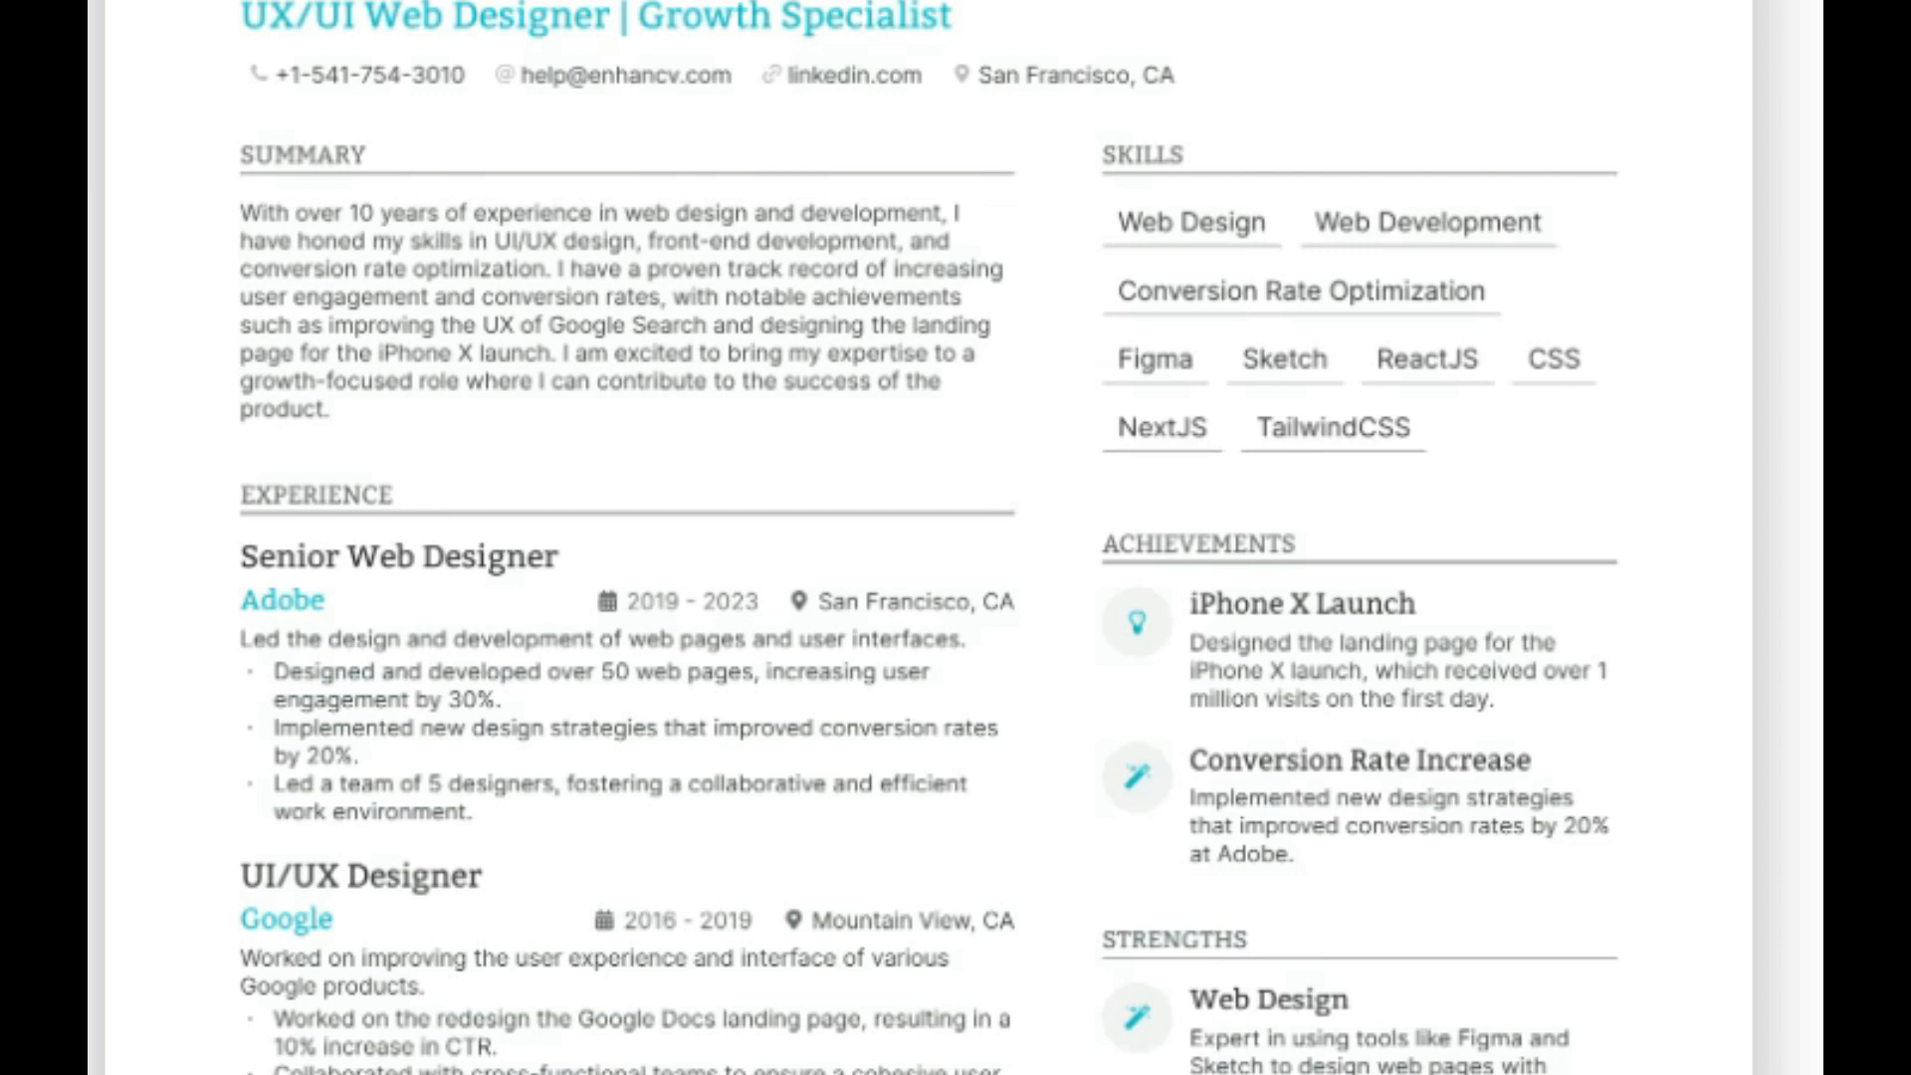
Go from the Google search results to the Google Docs home page.
{"action": "scroll", "coordinate": [955, 537], "scroll_direction": "down", "scroll_amount": 6}
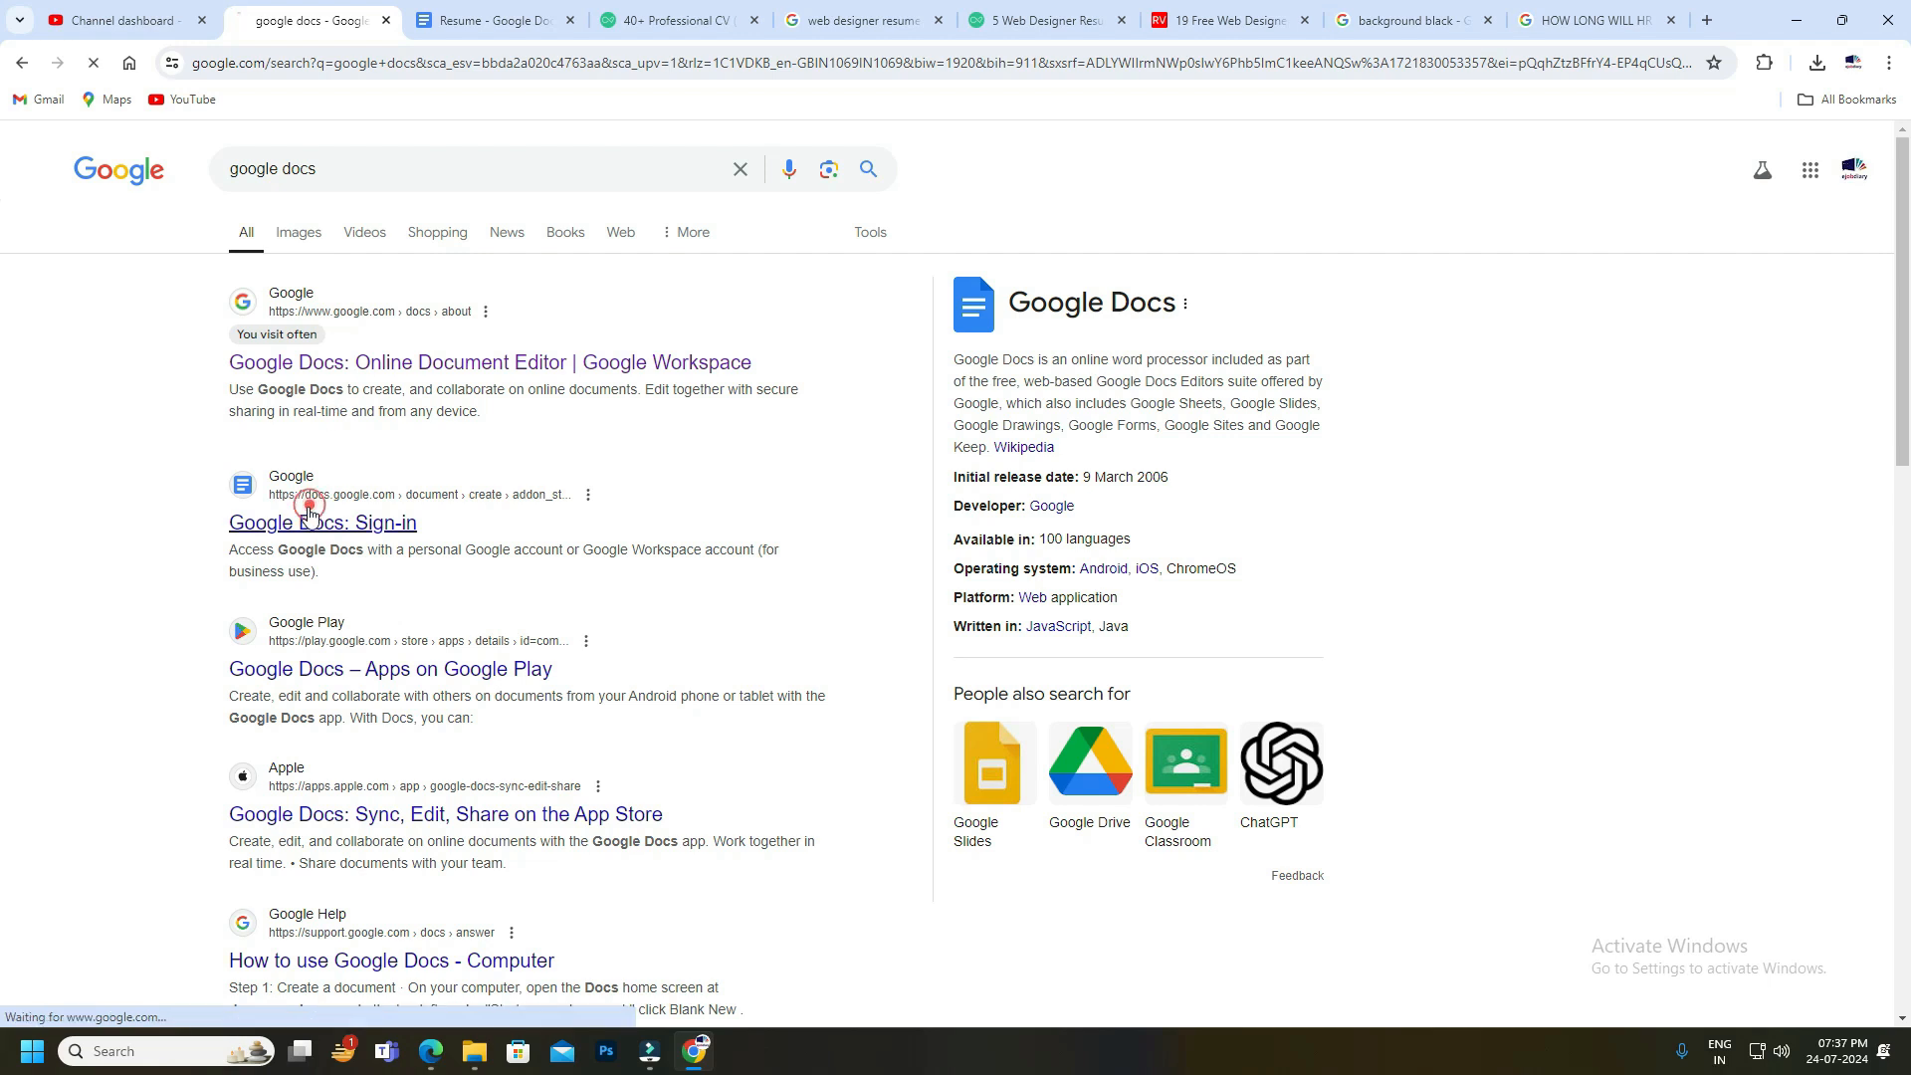
{"action": "left_click", "coordinate": [298, 512]}
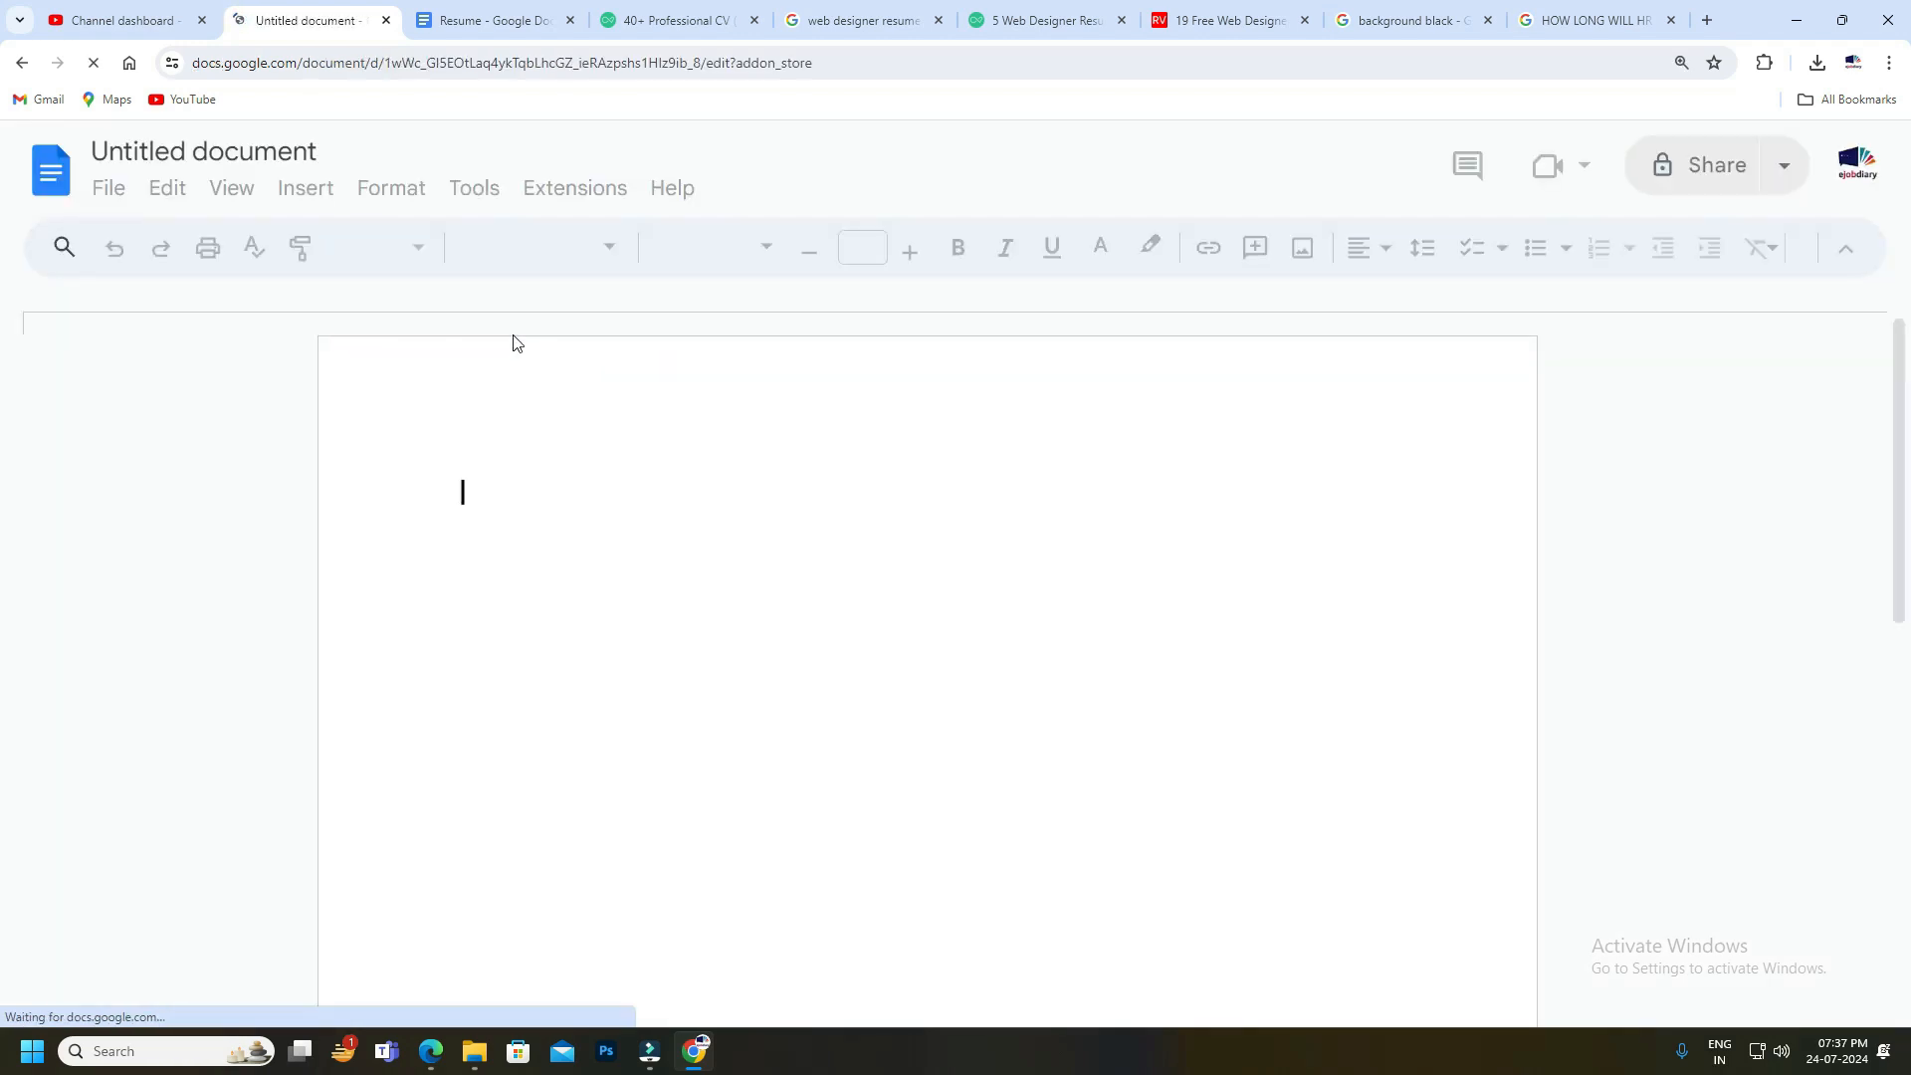
{"action": "left_click", "coordinate": [28, 62]}
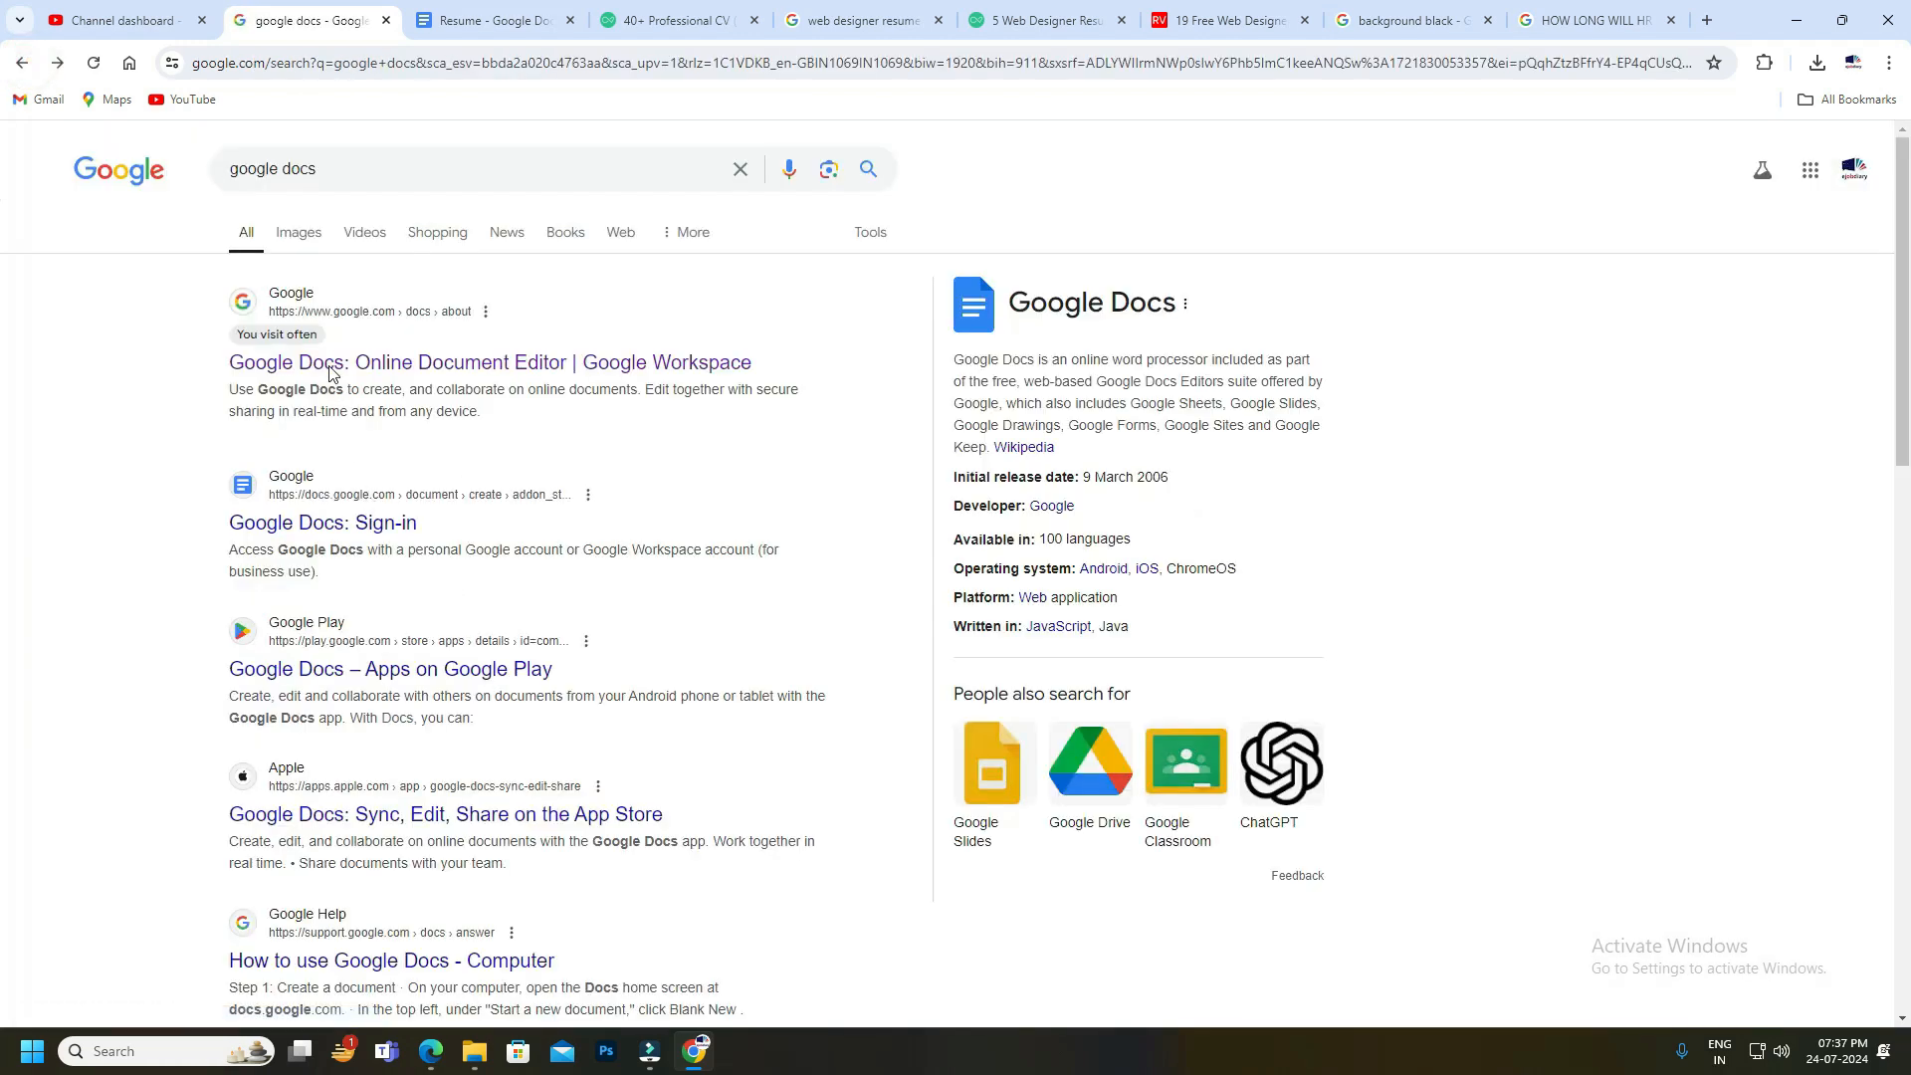
{"action": "left_click", "coordinate": [279, 364]}
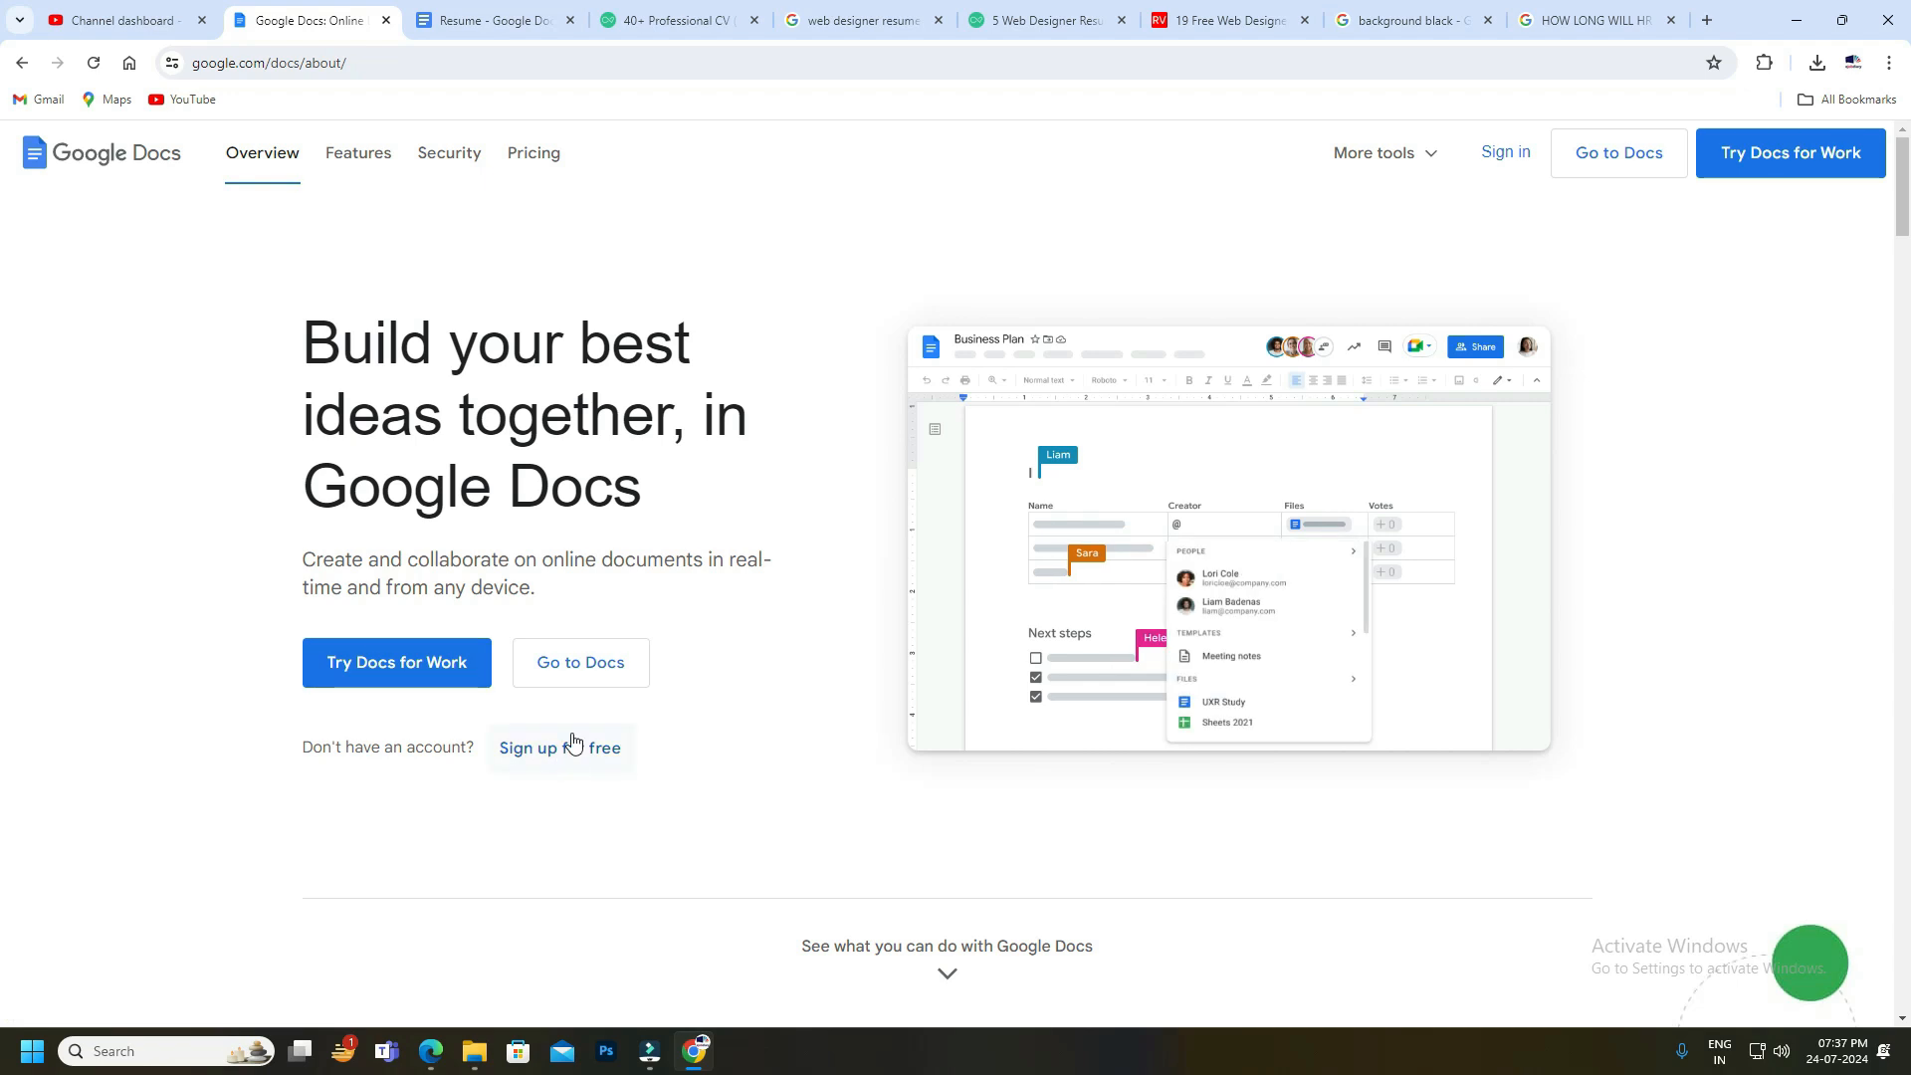
{"action": "left_click", "coordinate": [582, 669]}
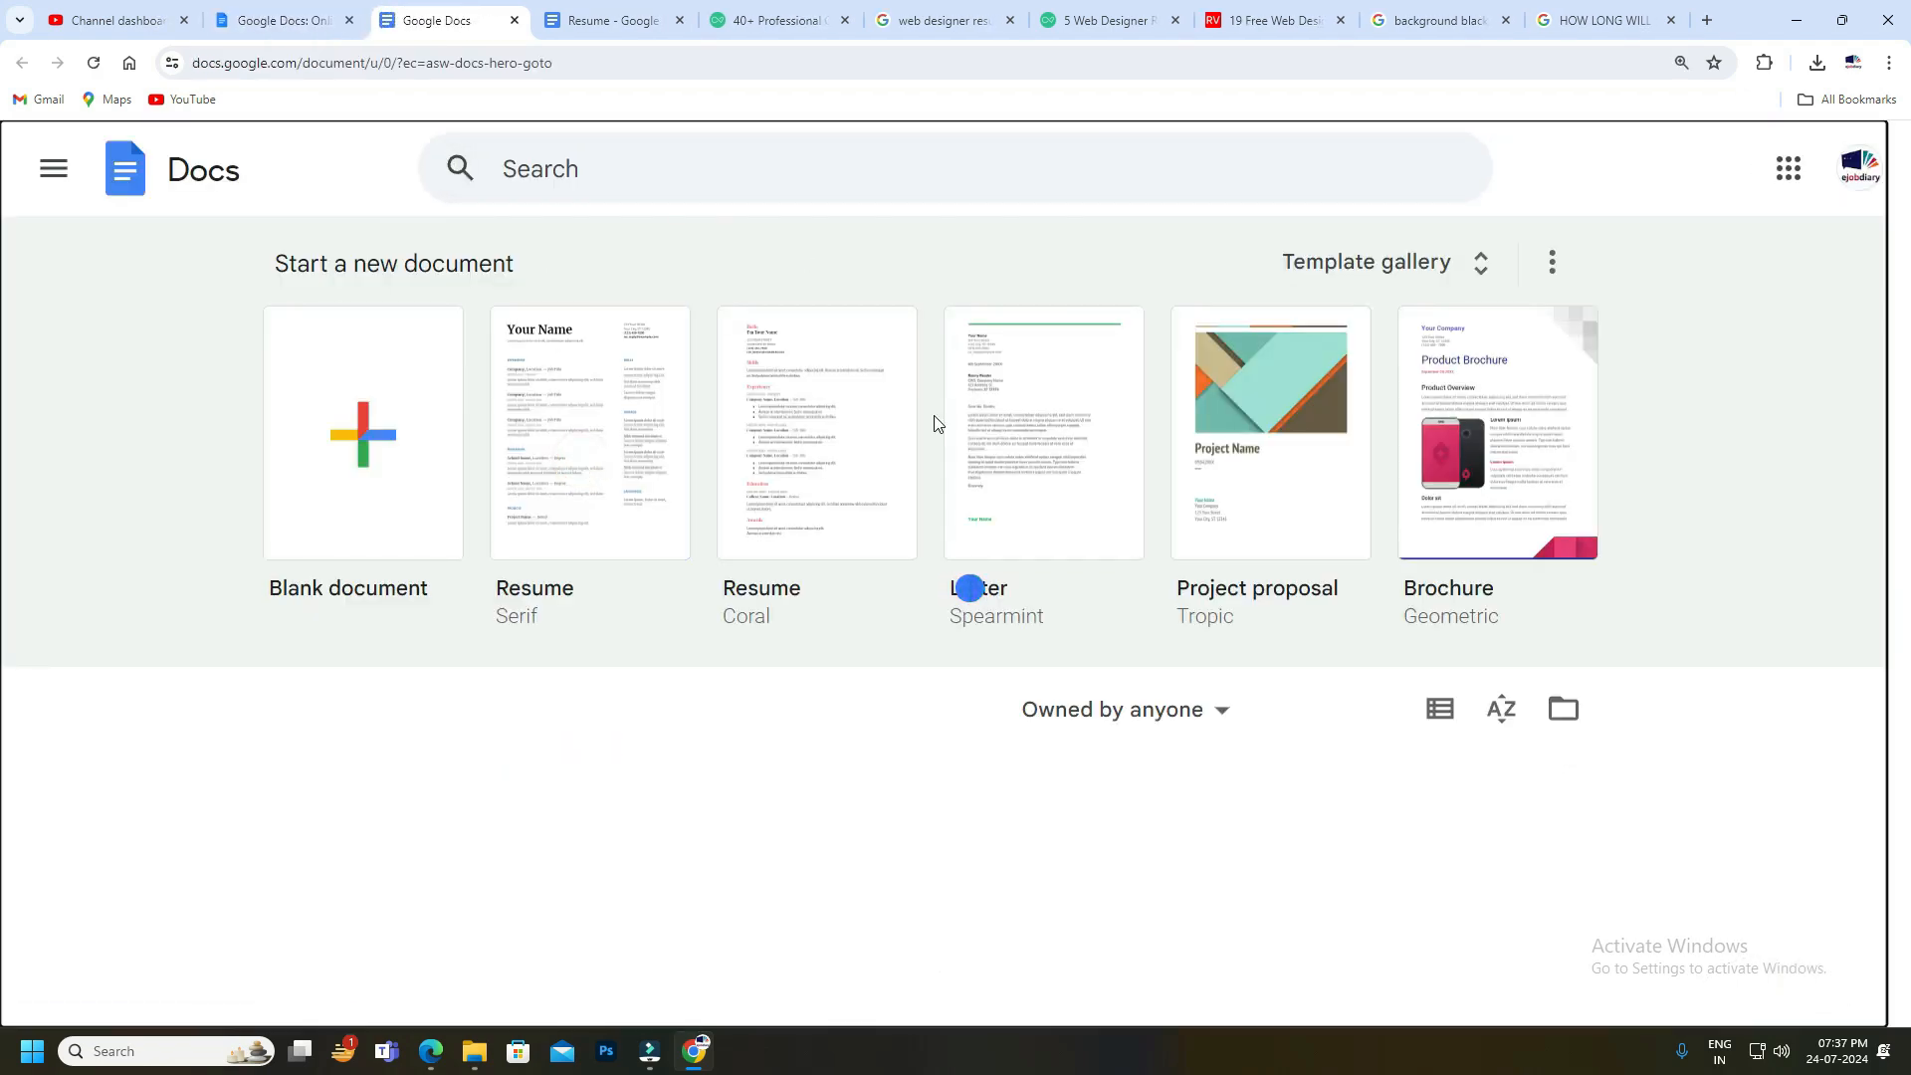
Create a new Resume document from the Coral template, reload it, and switch to the Canva tab.
{"action": "left_click", "coordinate": [773, 623]}
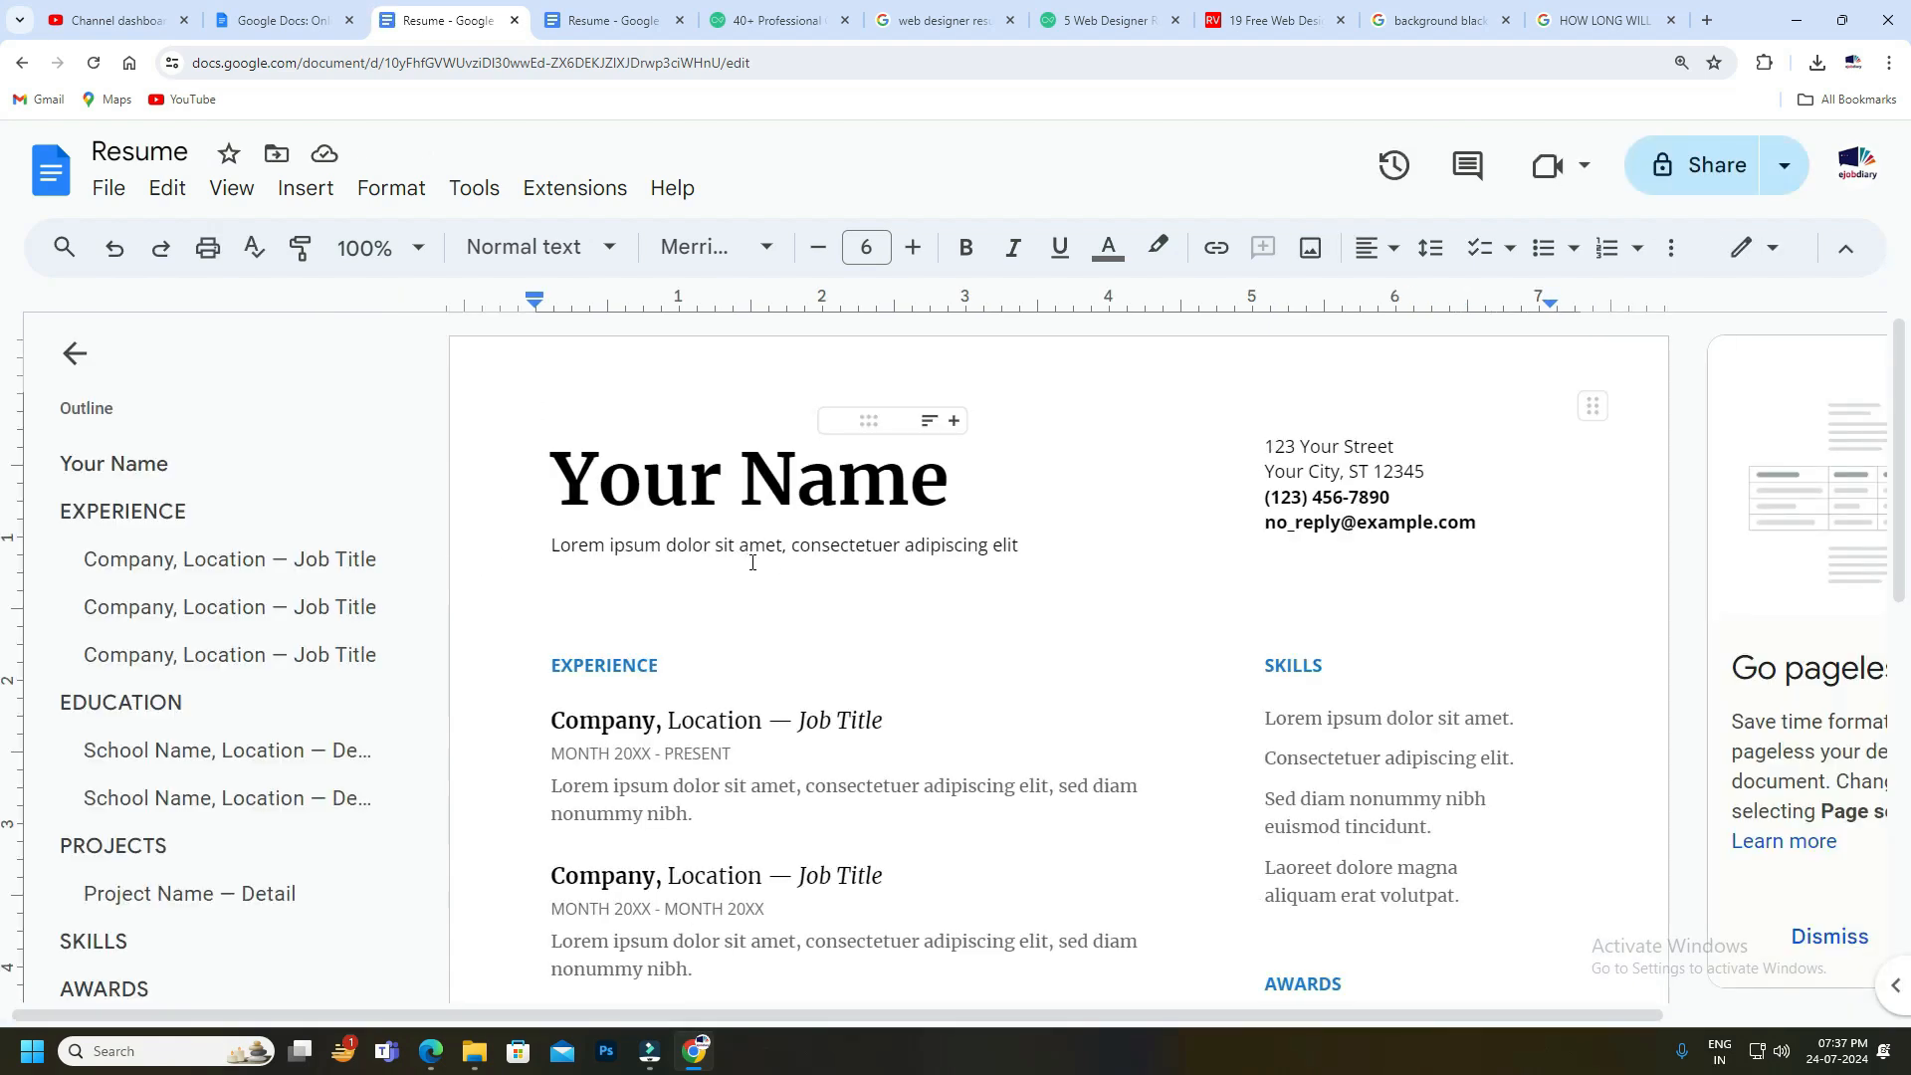
{"action": "key", "text": "F5"}
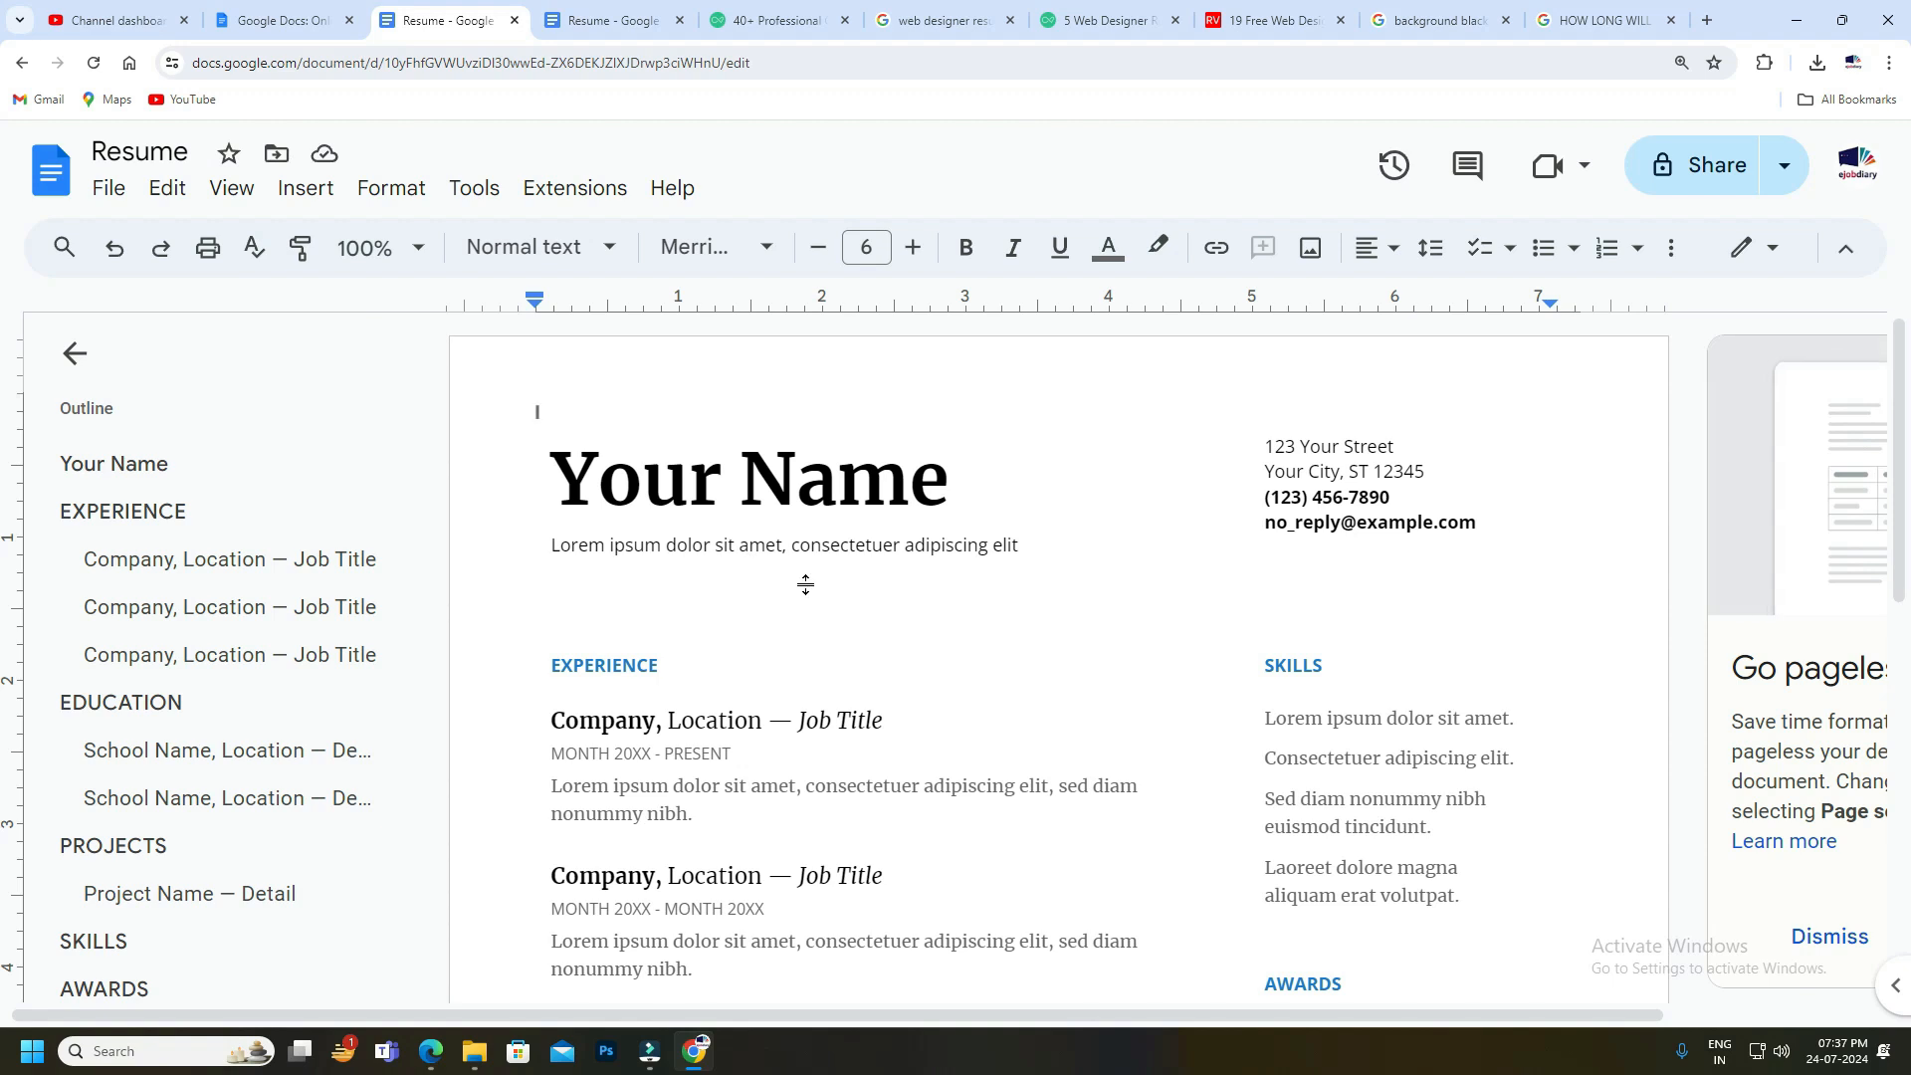
{"action": "key", "text": "ctrl+9"}
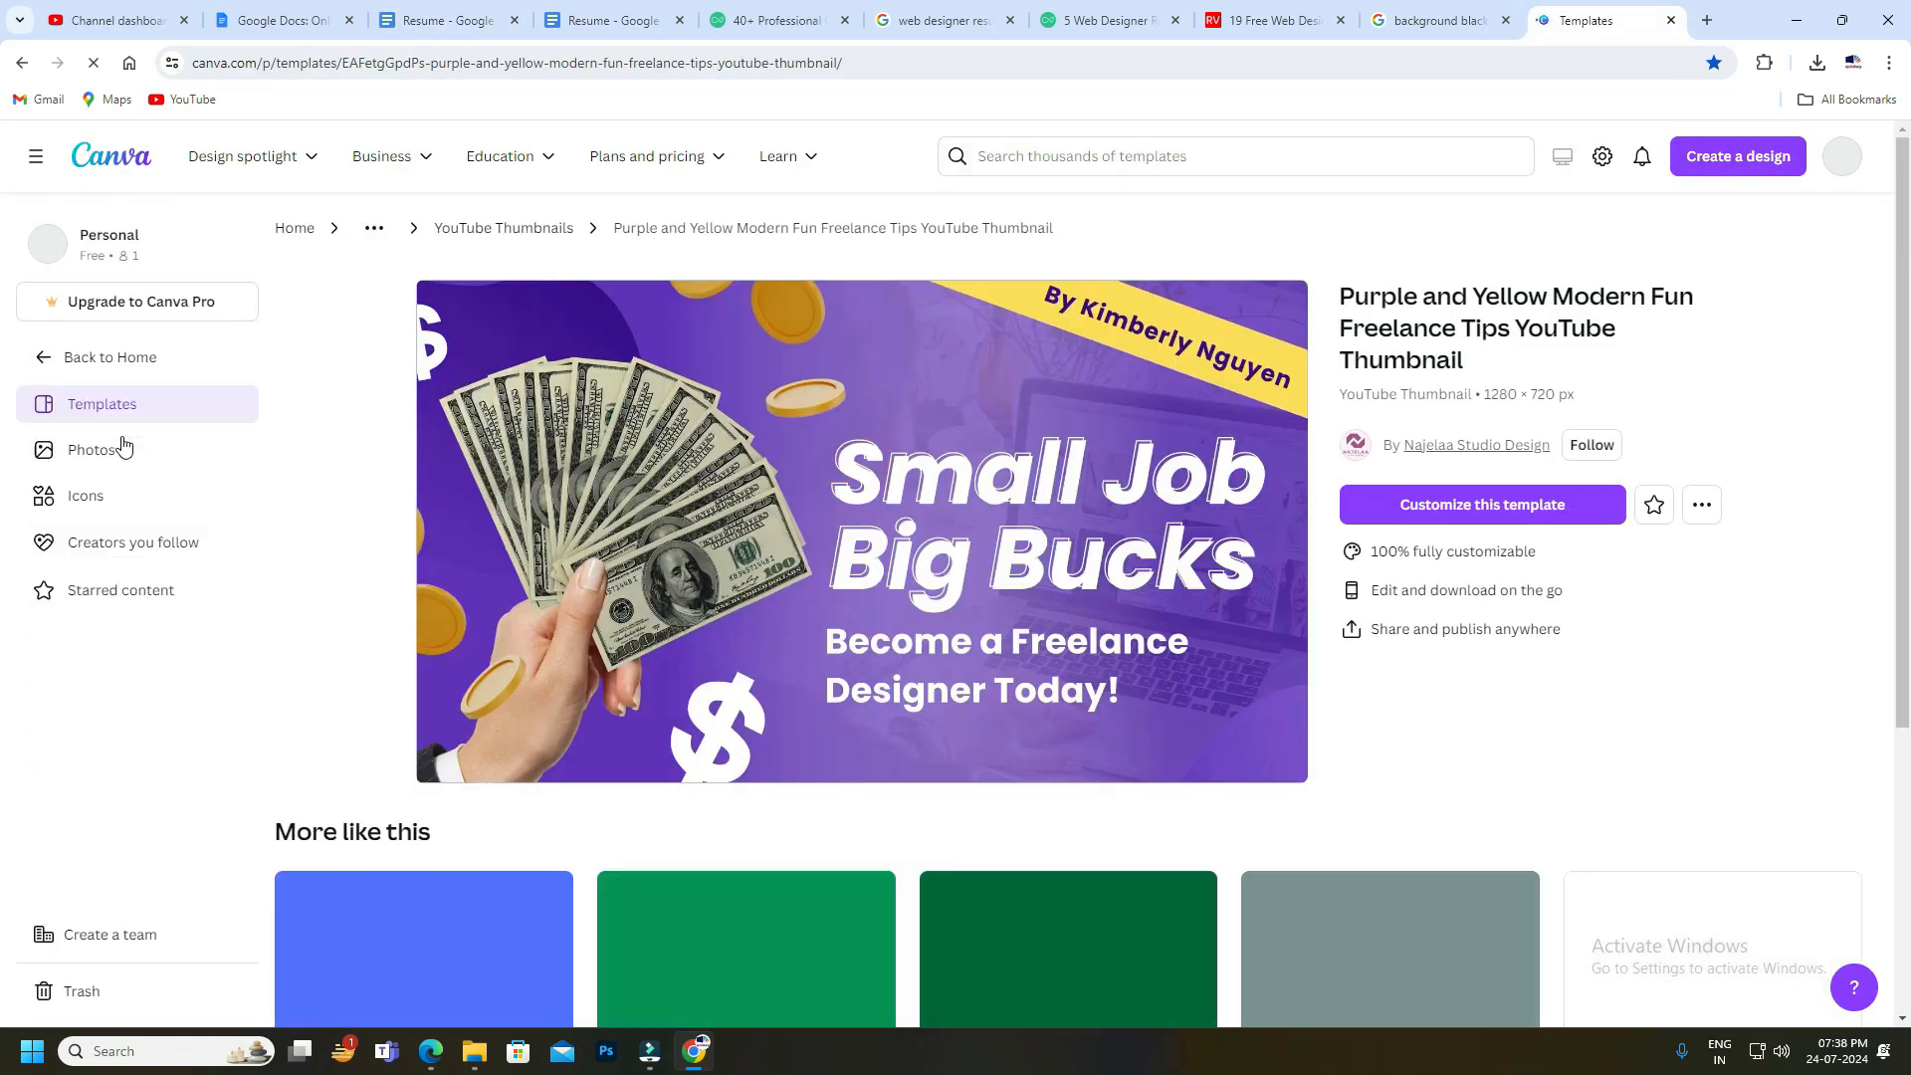
Scroll through Canva's Templates gallery of resume designs, then go back to the Google Docs Resume tab.
{"action": "left_click", "coordinate": [109, 404]}
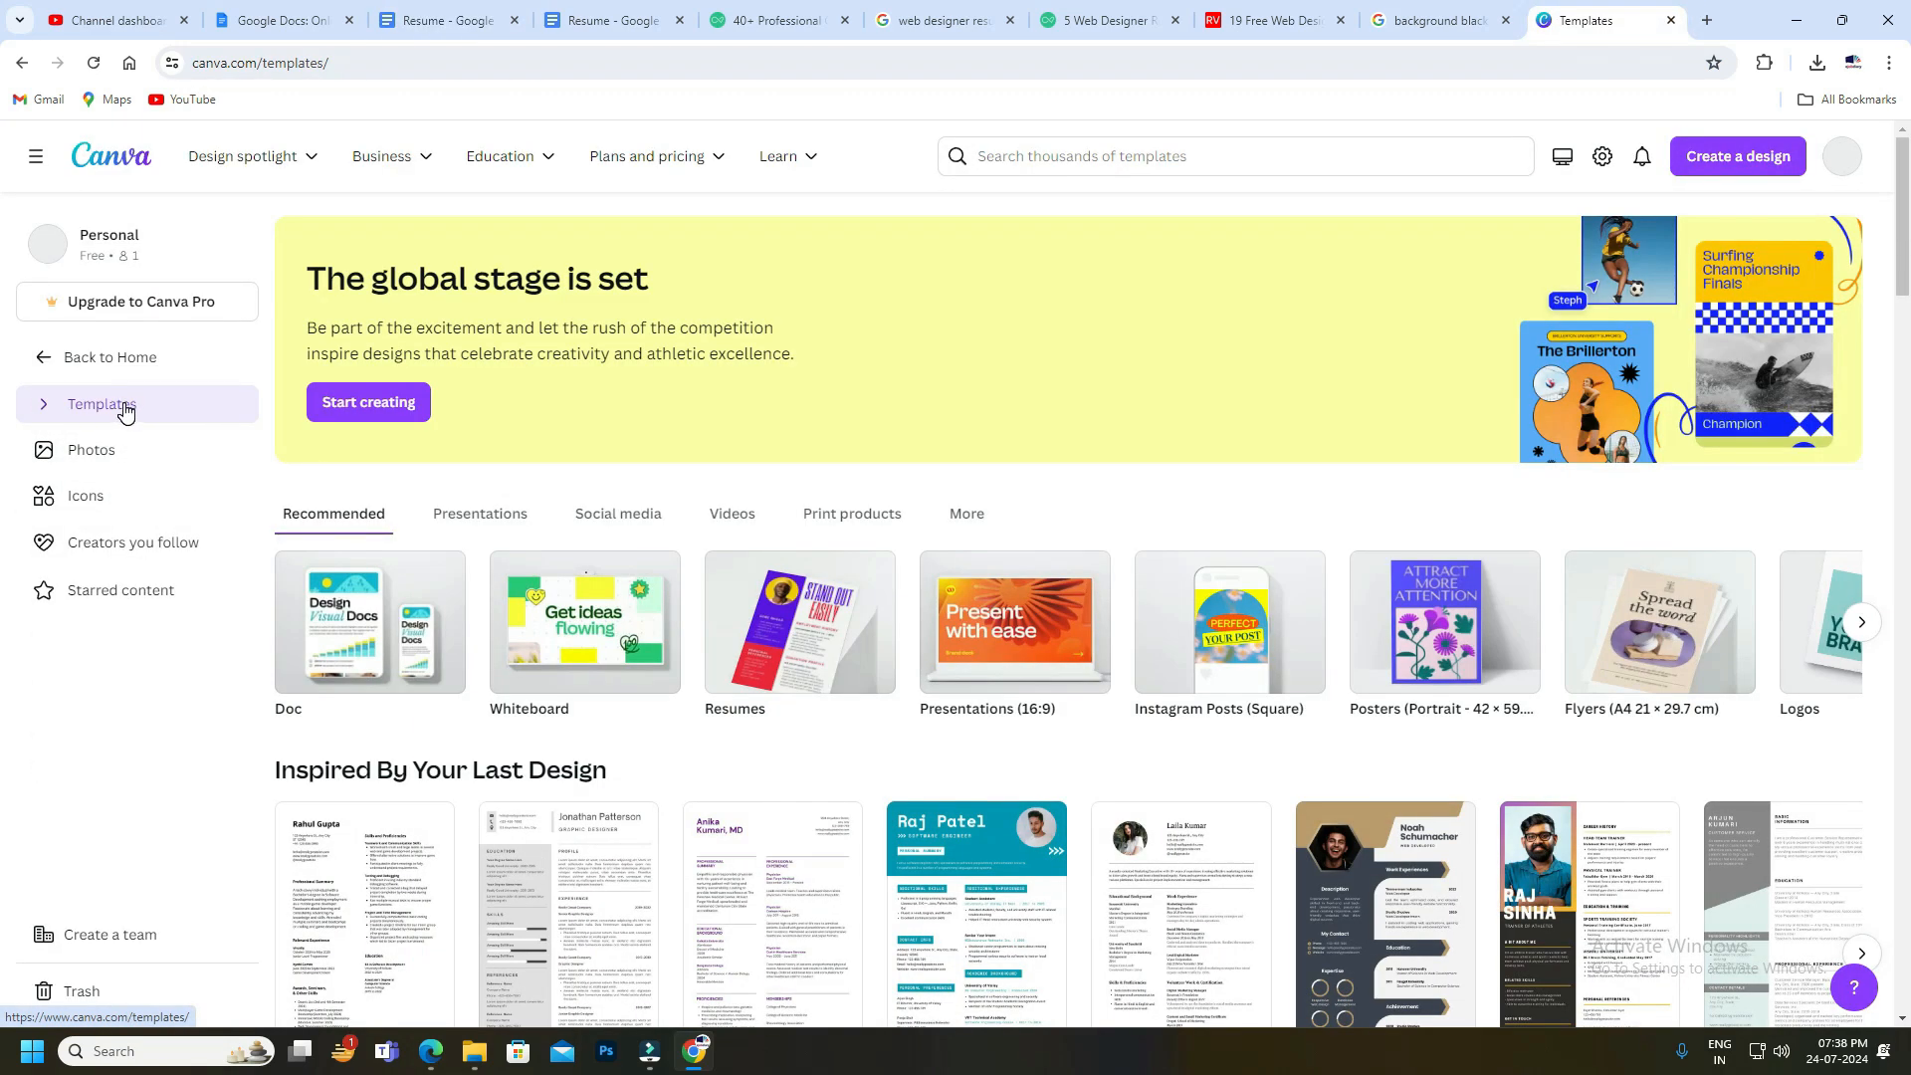
{"action": "scroll", "coordinate": [453, 802], "scroll_direction": "down", "scroll_amount": 3}
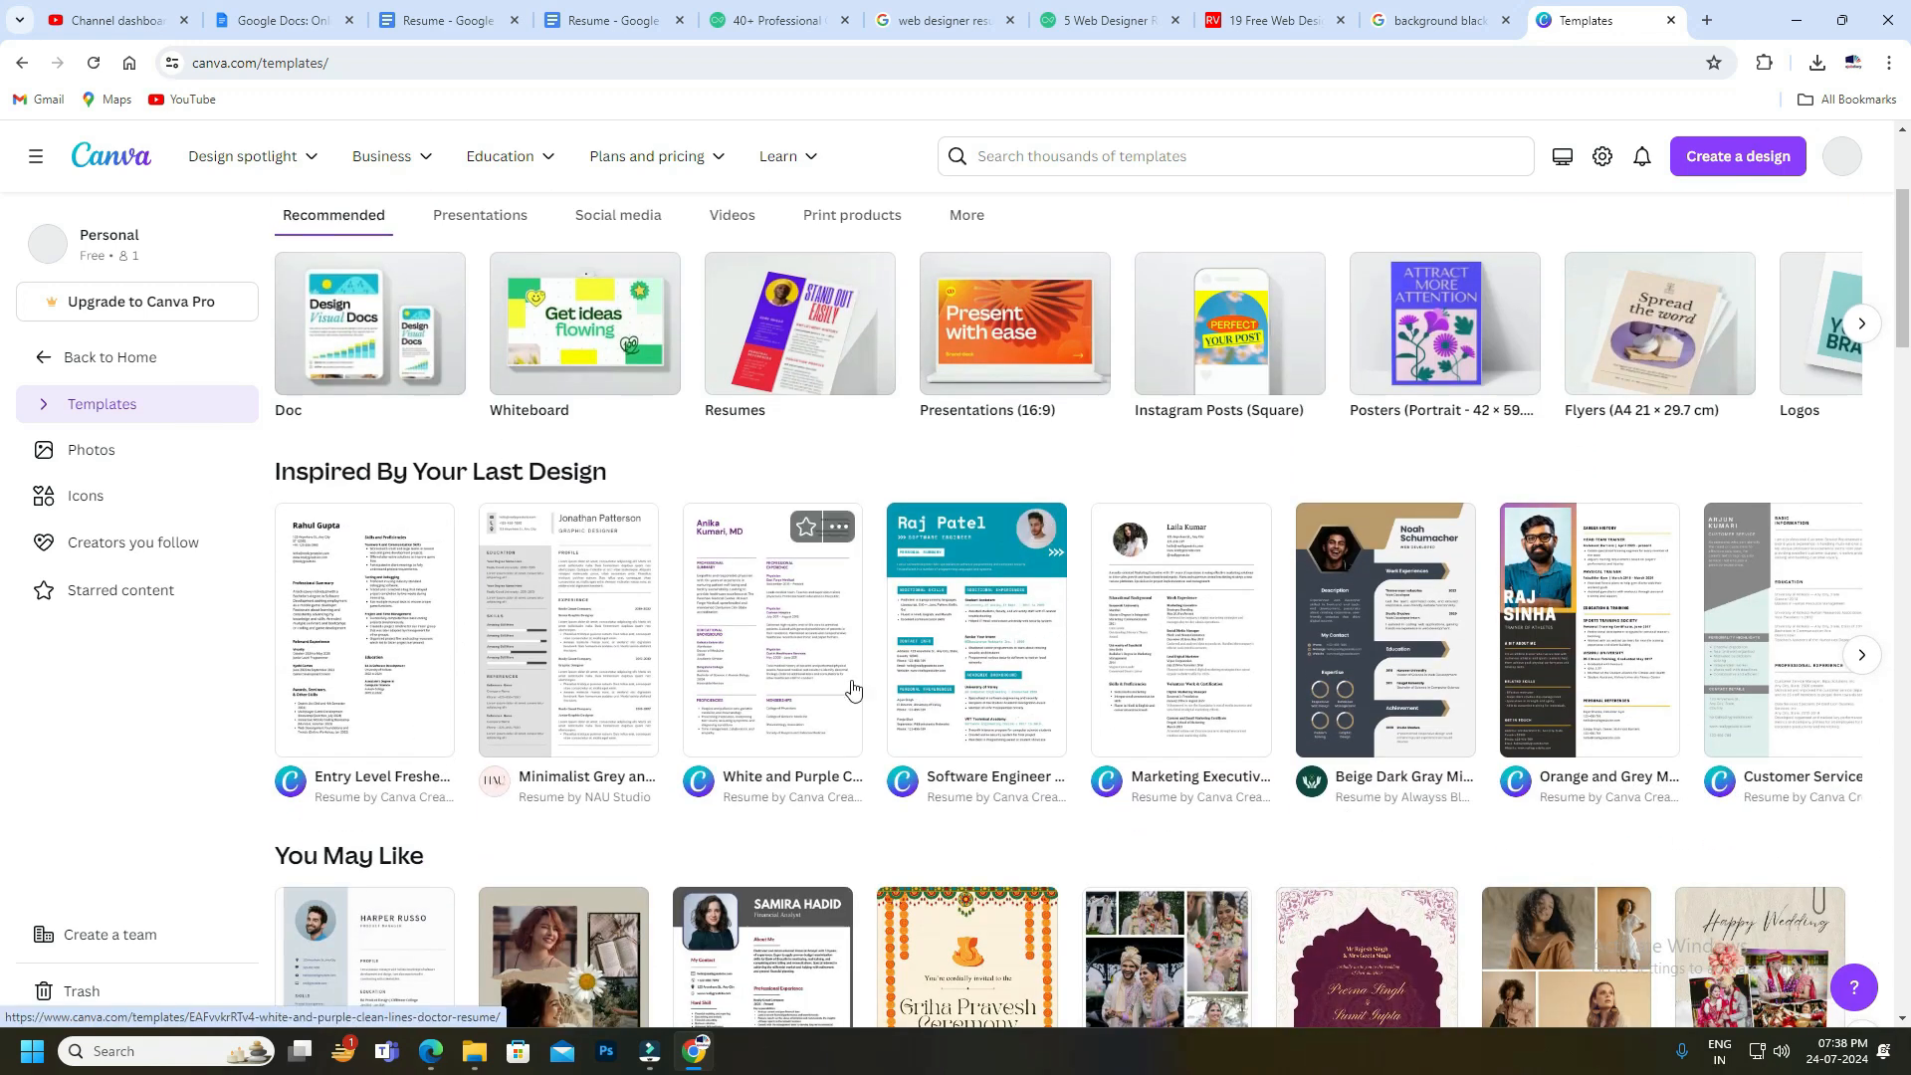
{"action": "scroll", "coordinate": [851, 683], "scroll_direction": "down", "scroll_amount": 1}
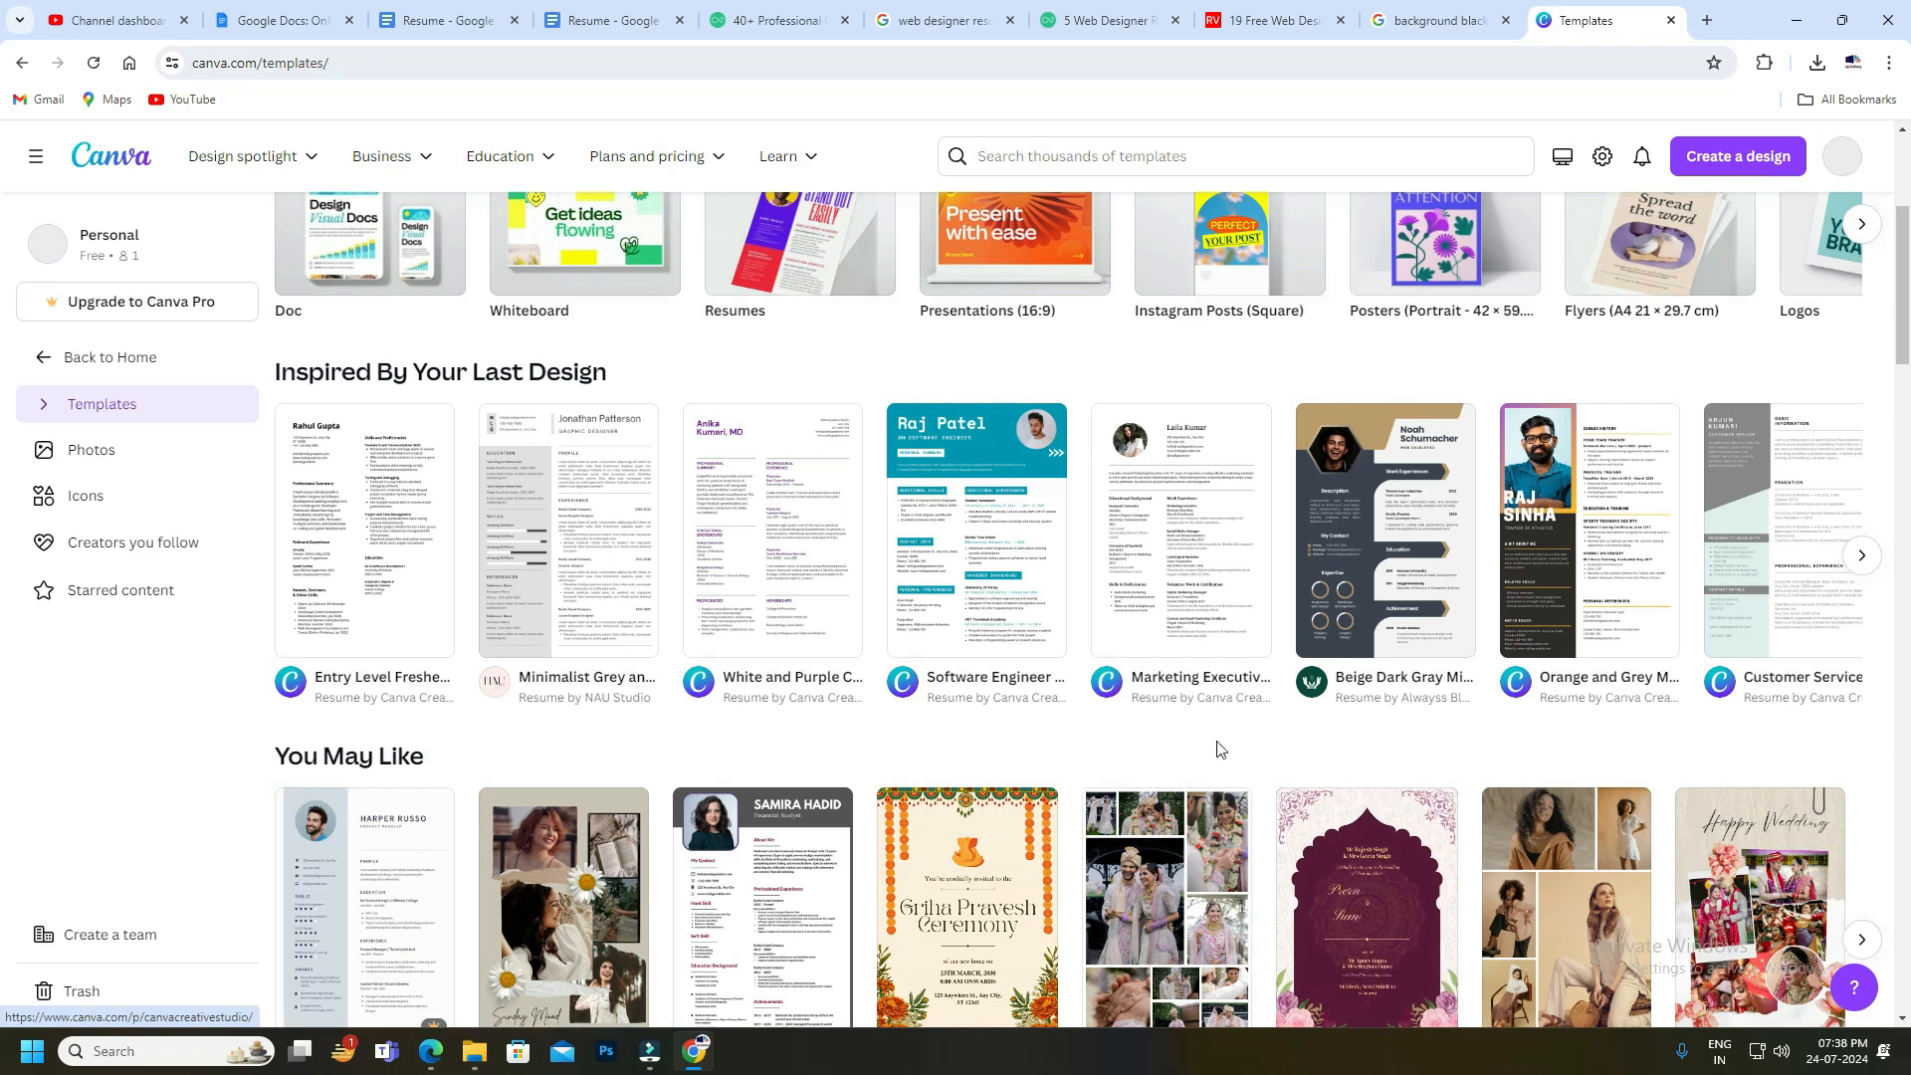
{"action": "scroll", "coordinate": [640, 742], "scroll_direction": "down", "scroll_amount": 2}
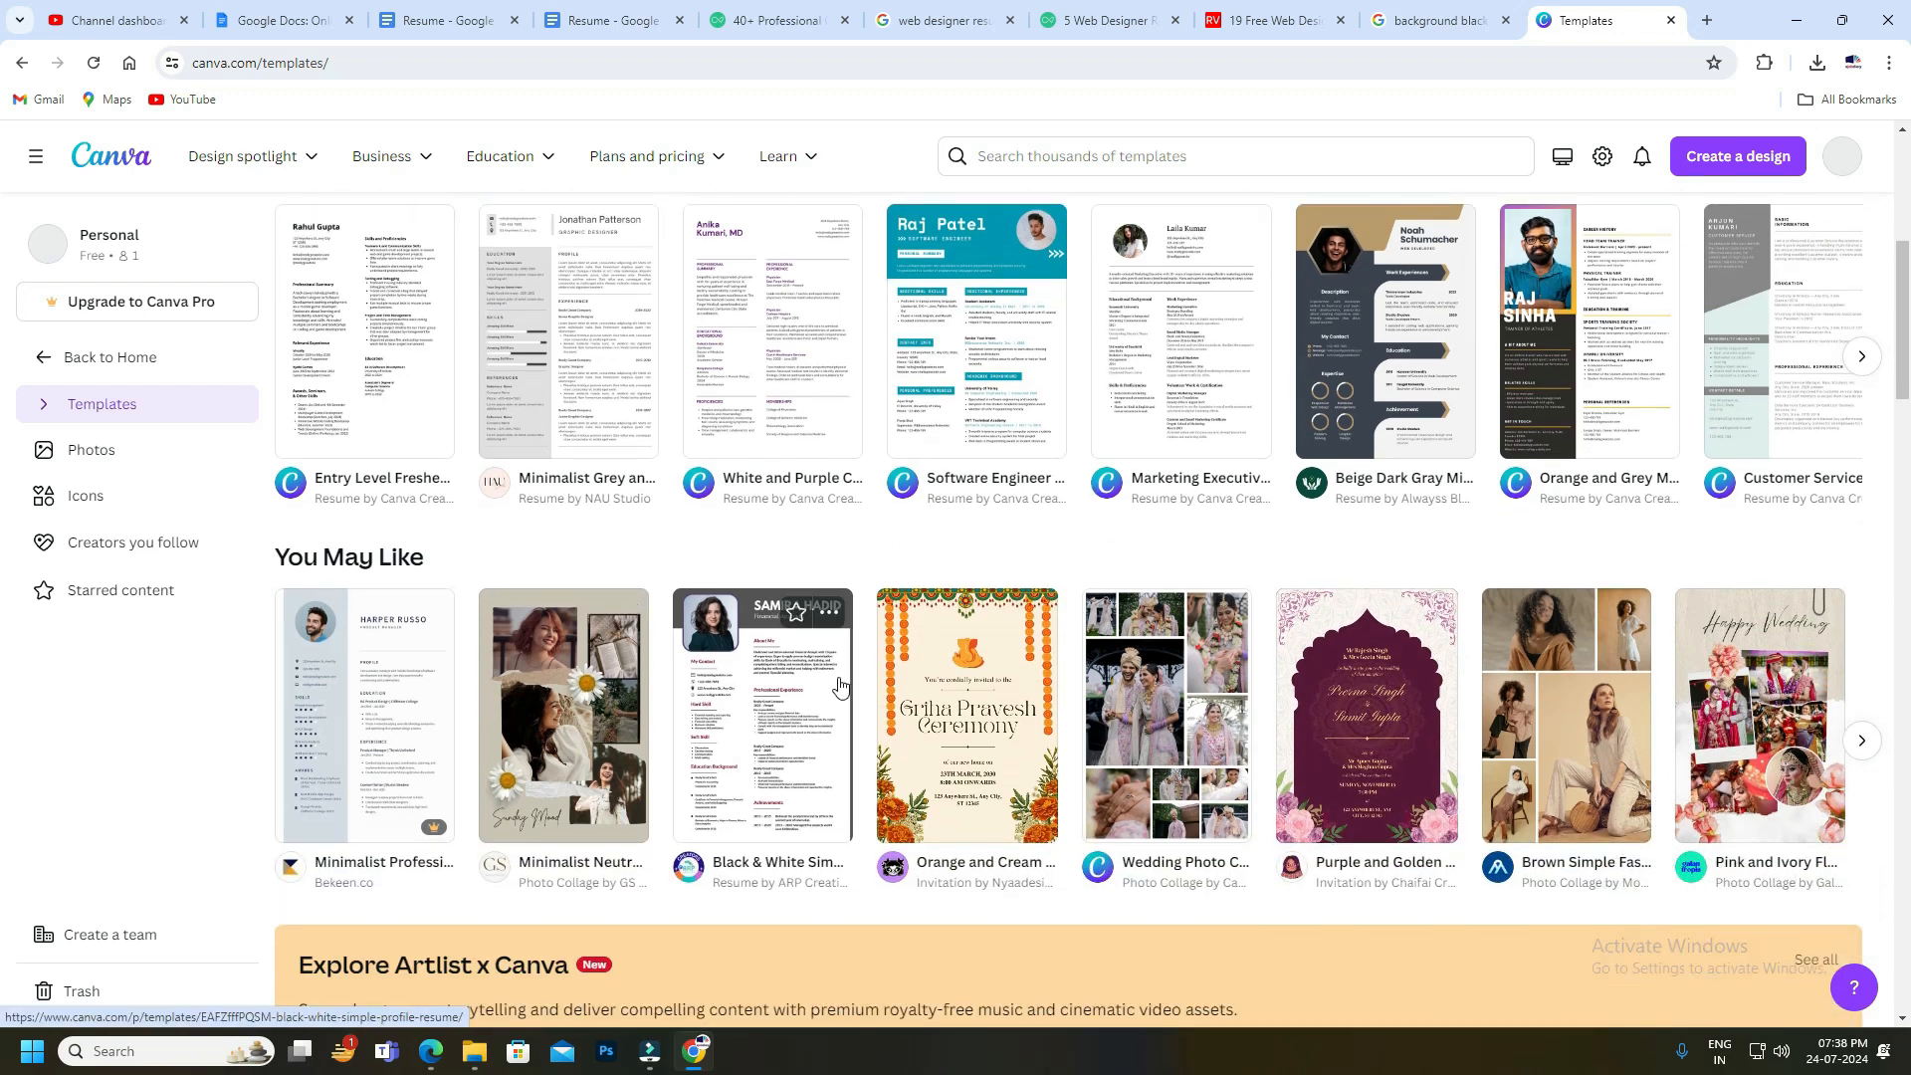
{"action": "scroll", "coordinate": [797, 683], "scroll_direction": "up", "scroll_amount": 1}
{"action": "left_click", "coordinate": [448, 20]}
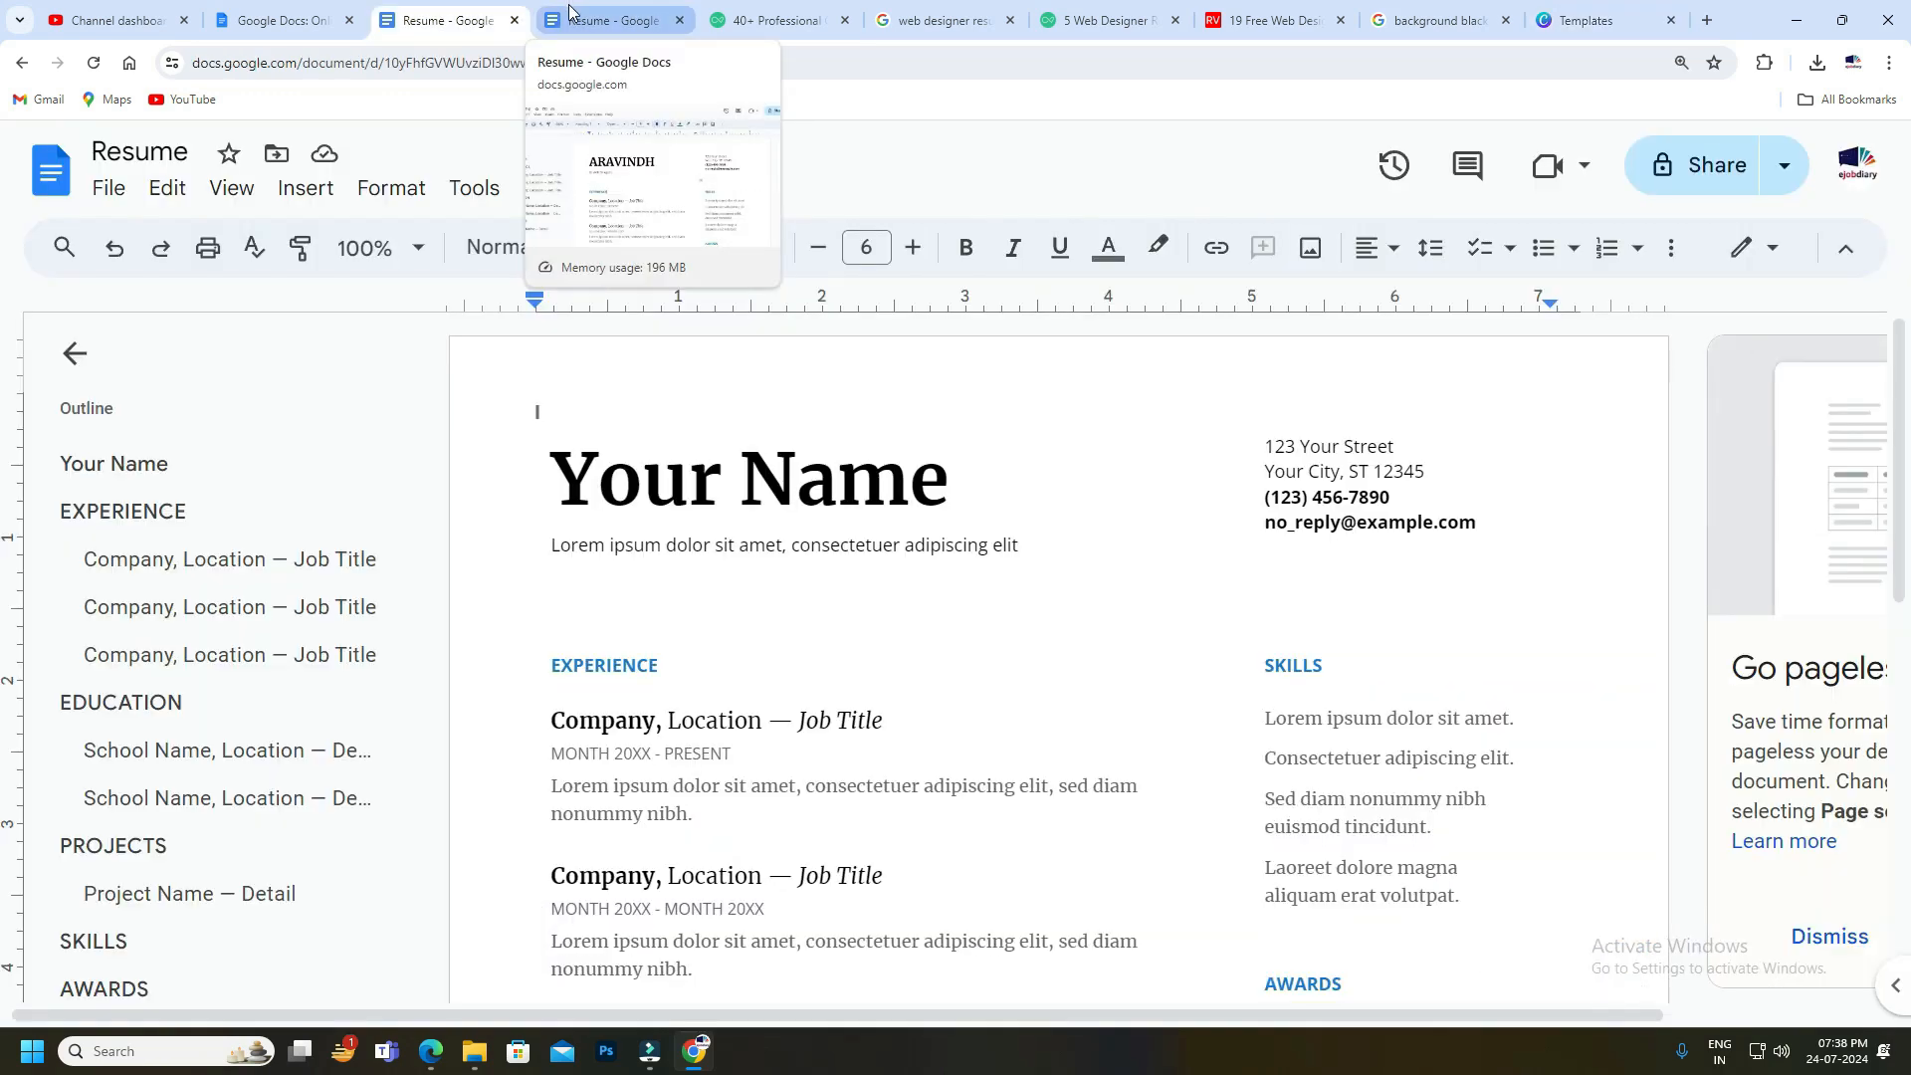
Select the subtitle line beneath the name heading in the resume.
{"action": "left_click", "coordinate": [594, 22]}
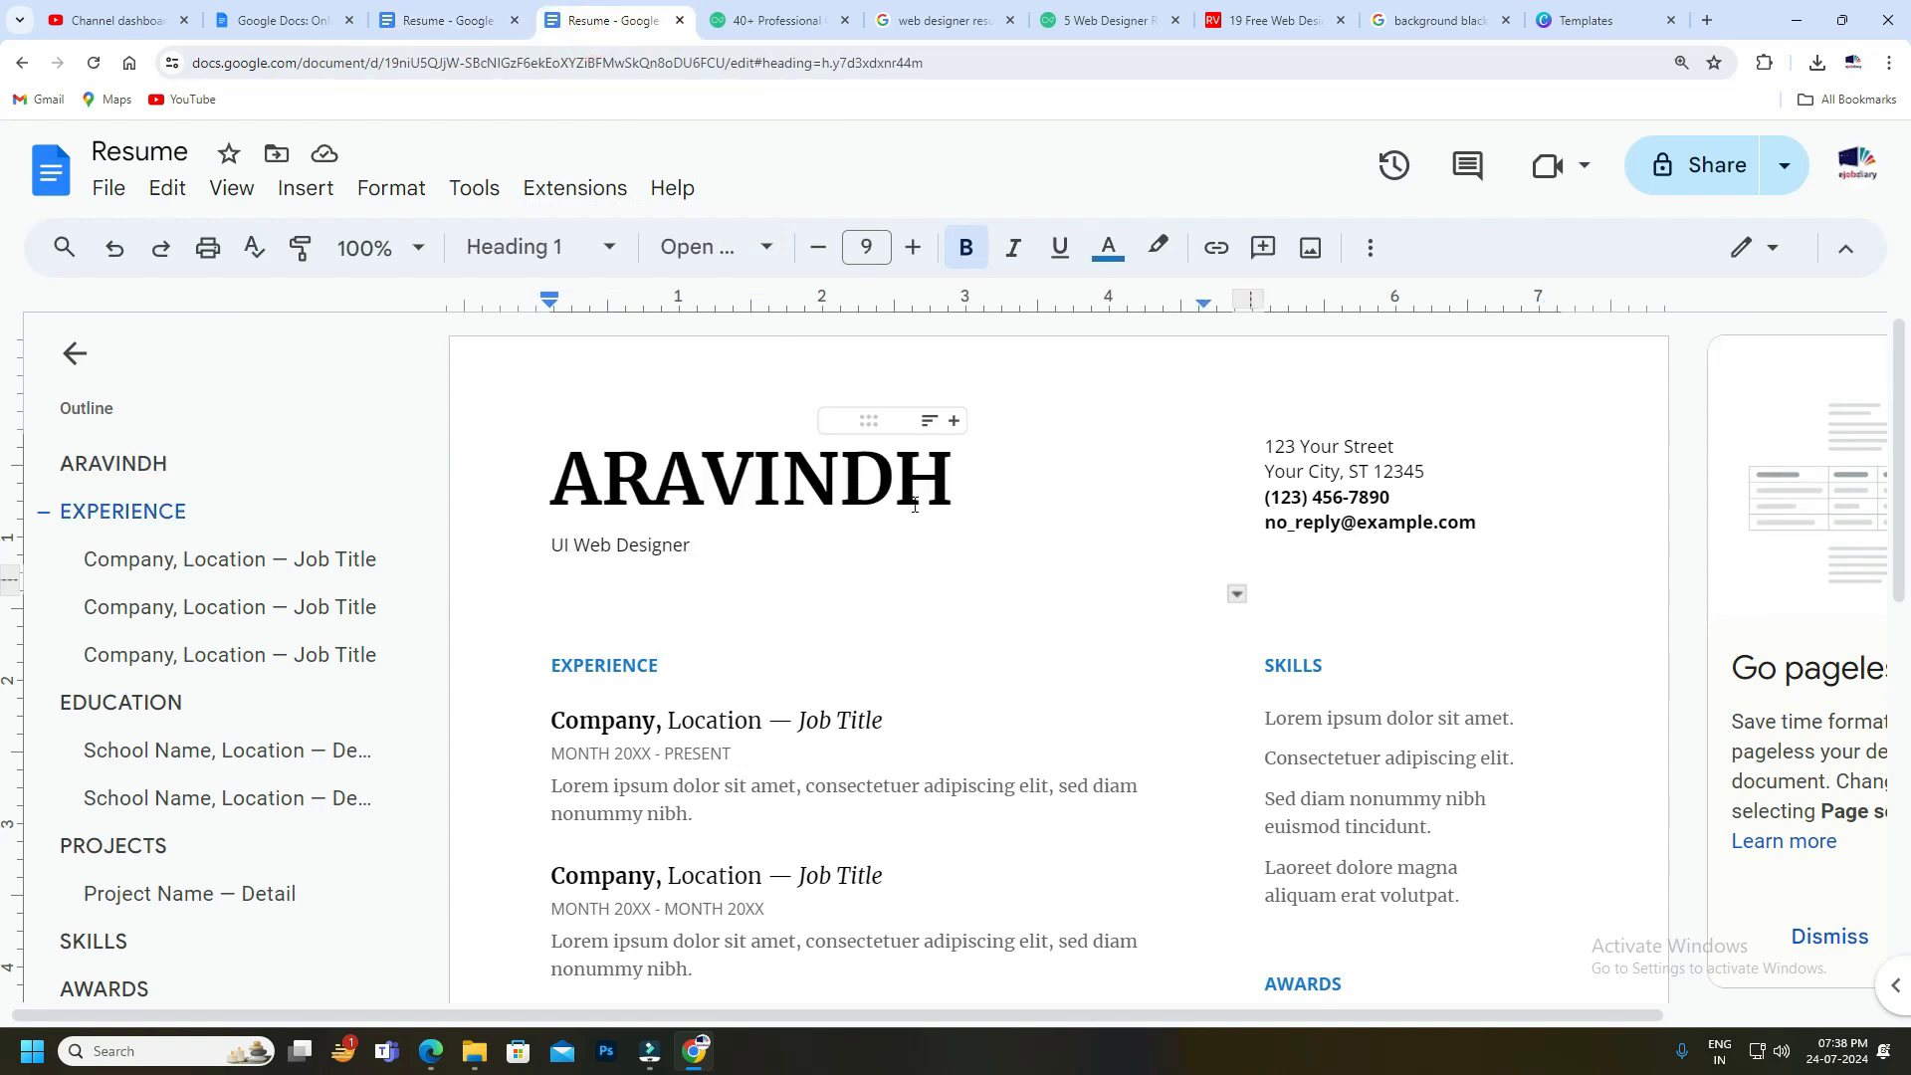
{"action": "left_click", "coordinate": [565, 505]}
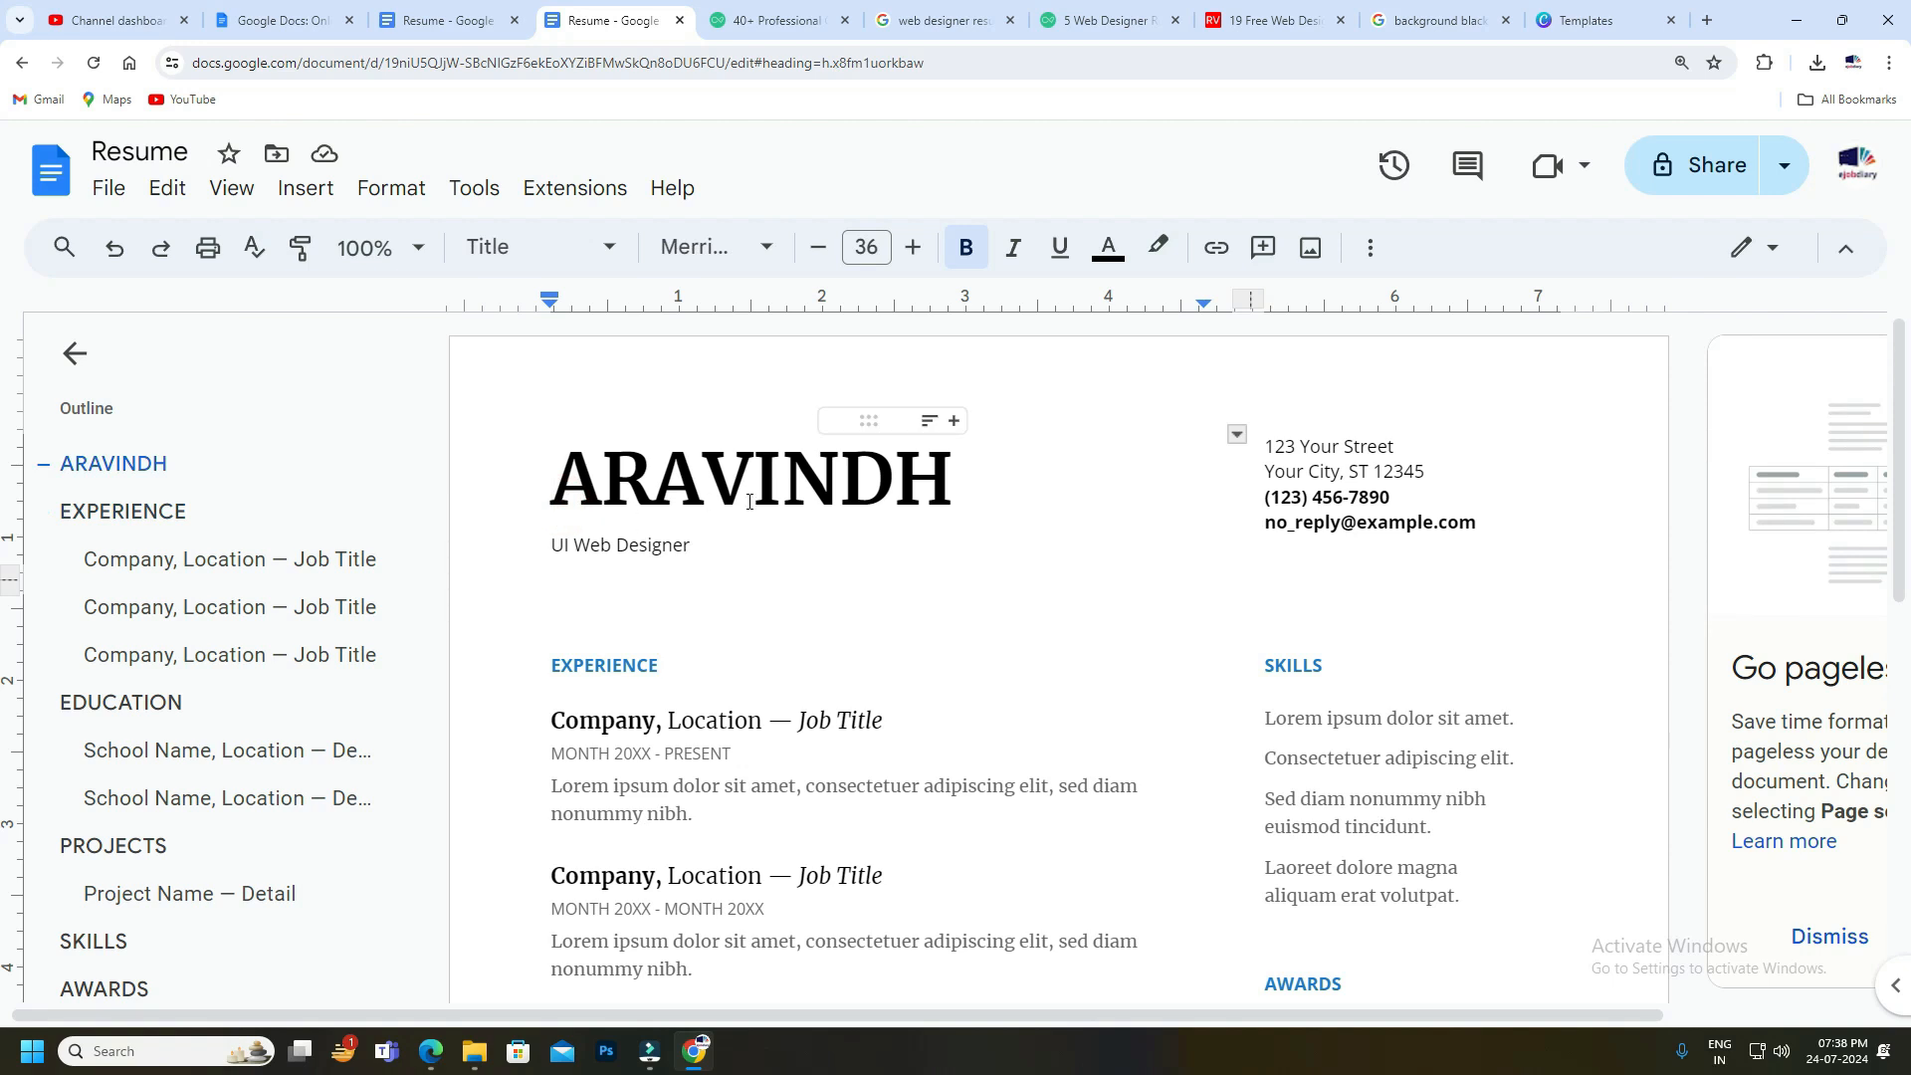
{"action": "left_click", "coordinate": [611, 545]}
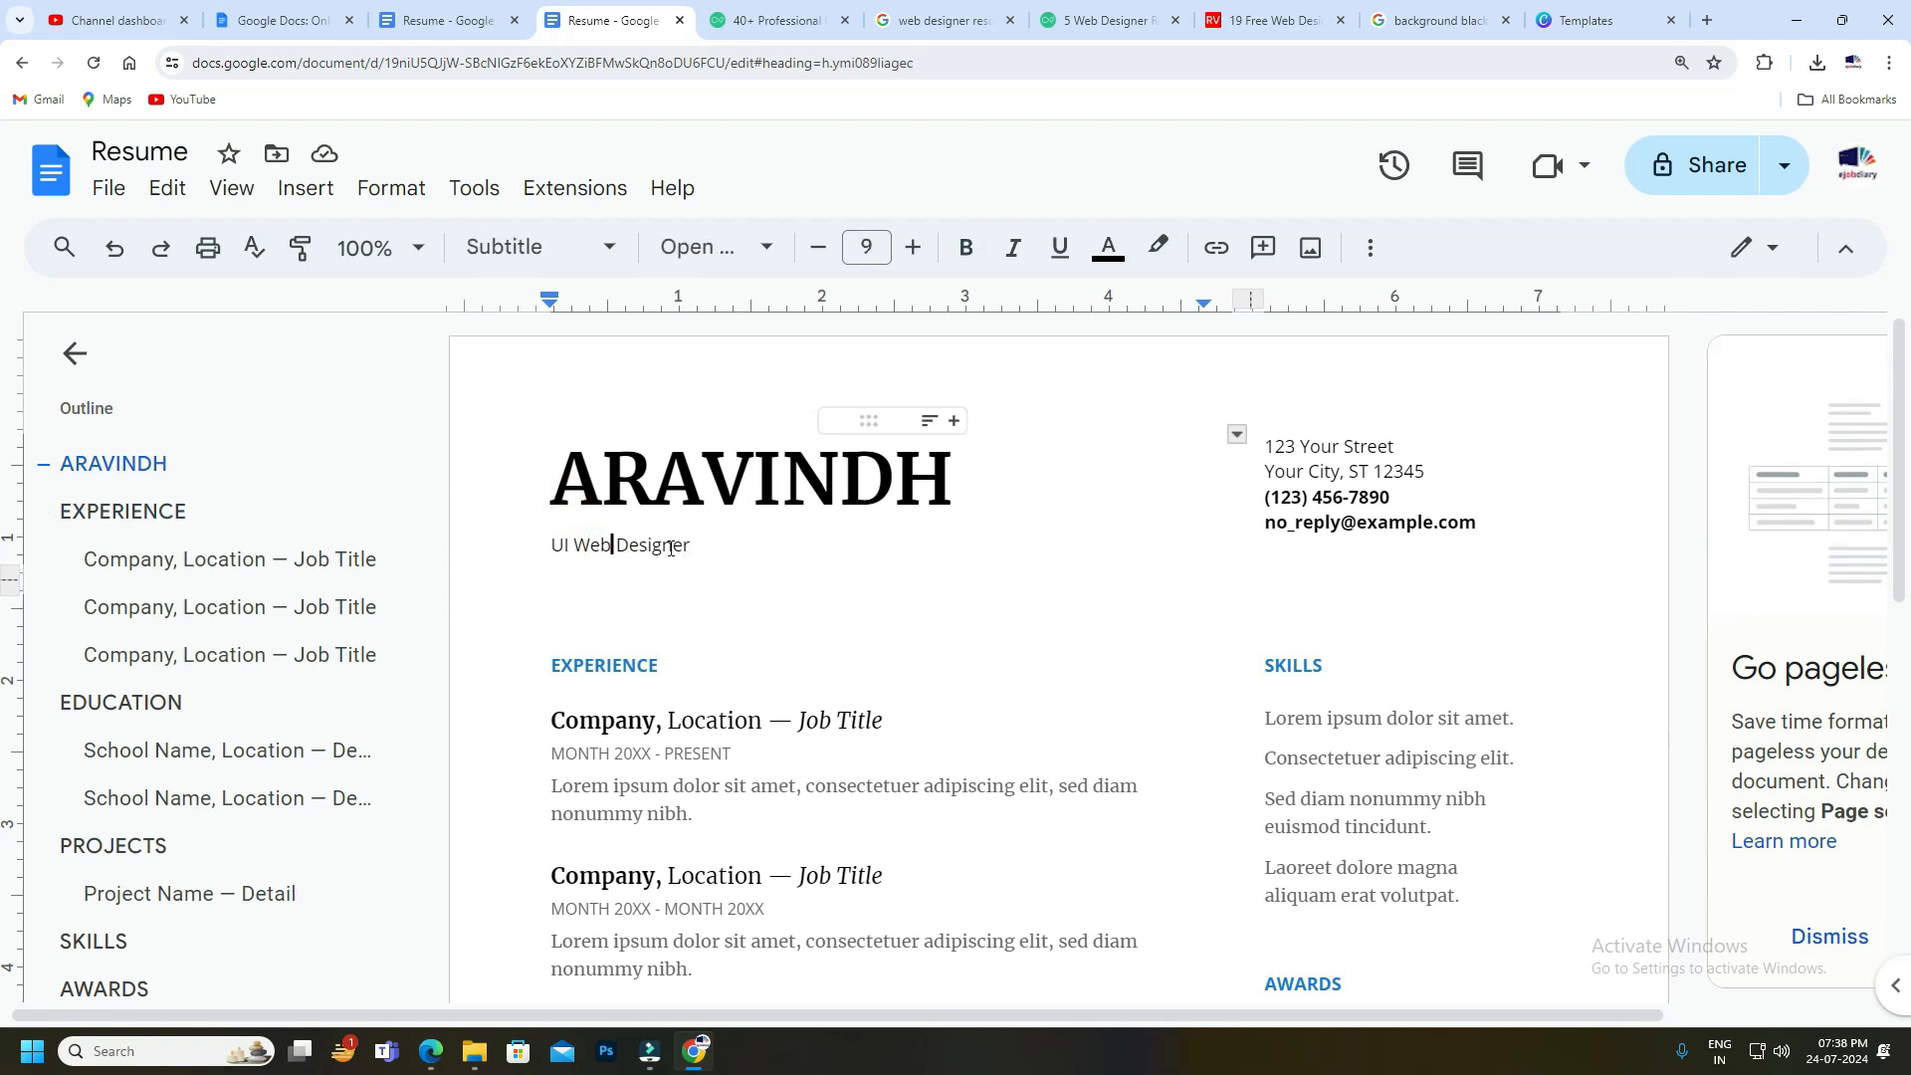
{"action": "left_click", "coordinate": [682, 545]}
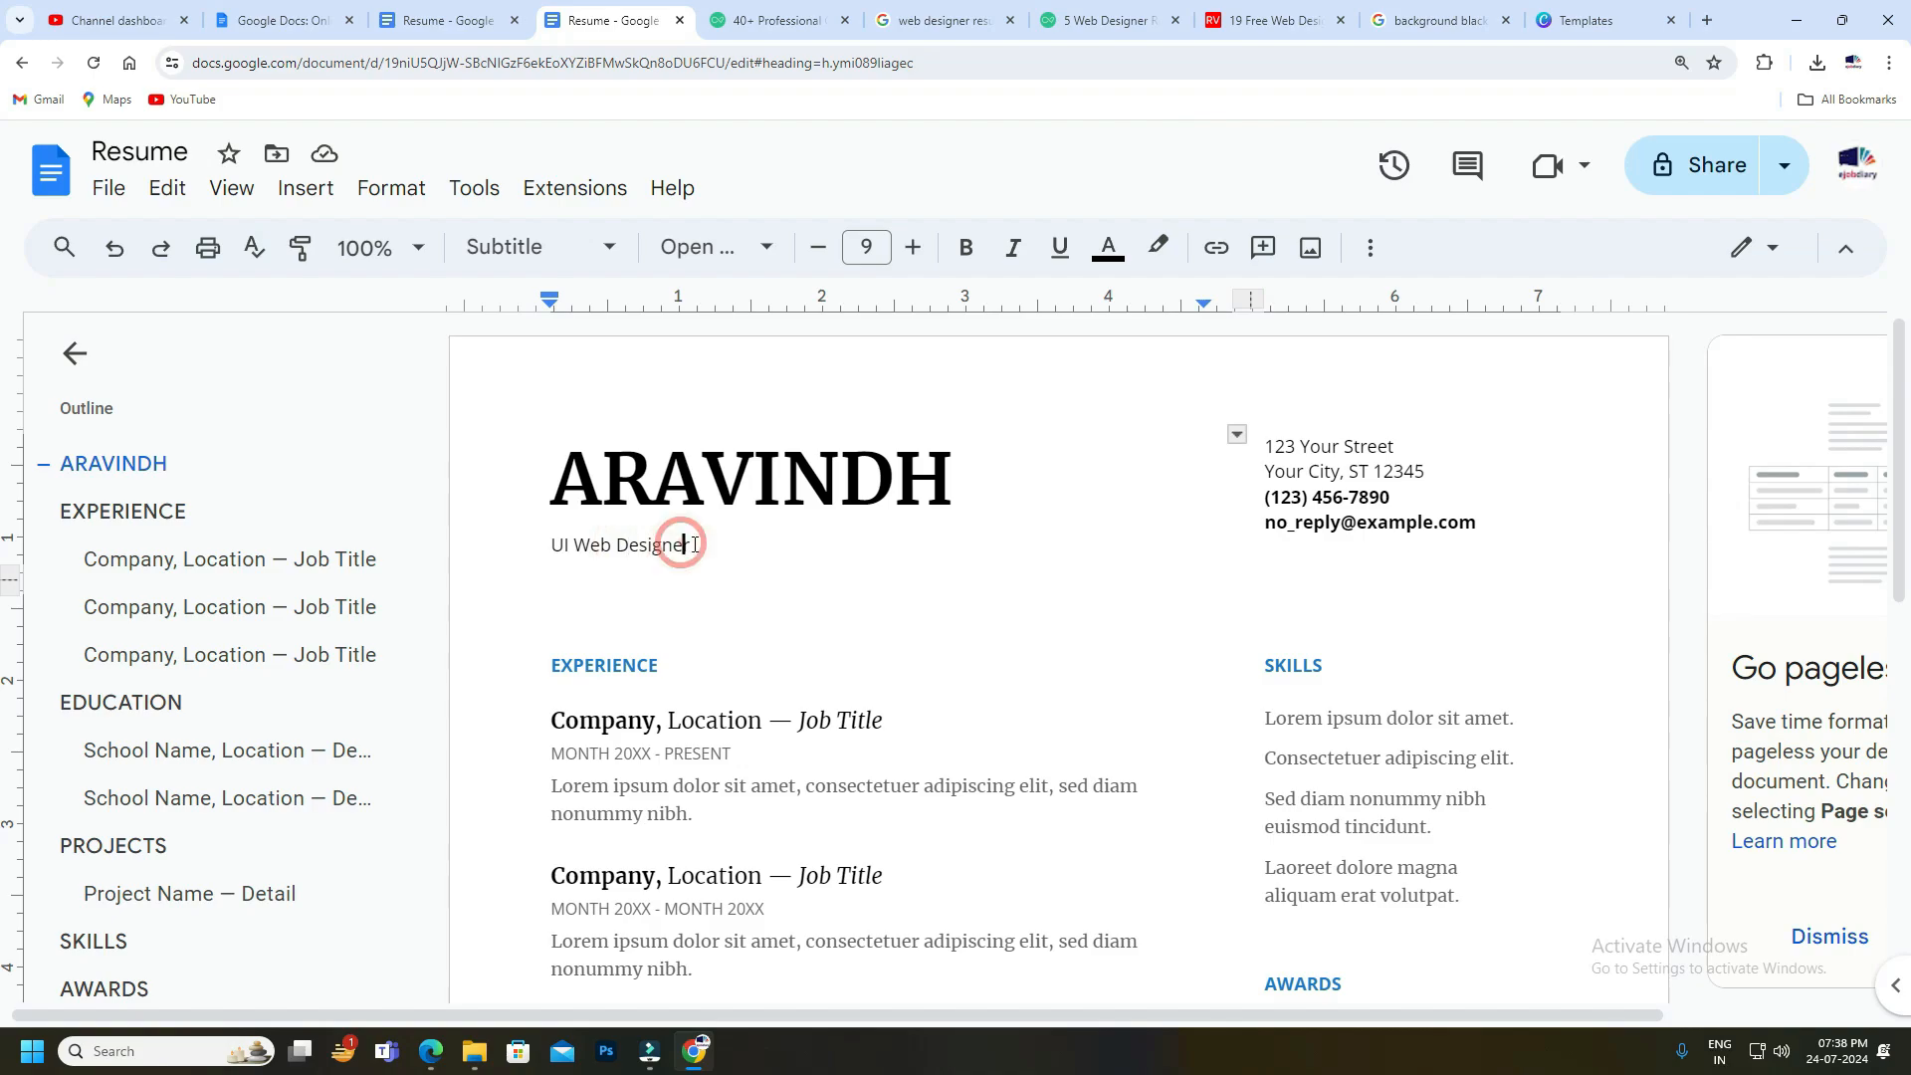
{"action": "left_click_drag", "start_coordinate": [702, 544], "coordinate": [537, 548]}
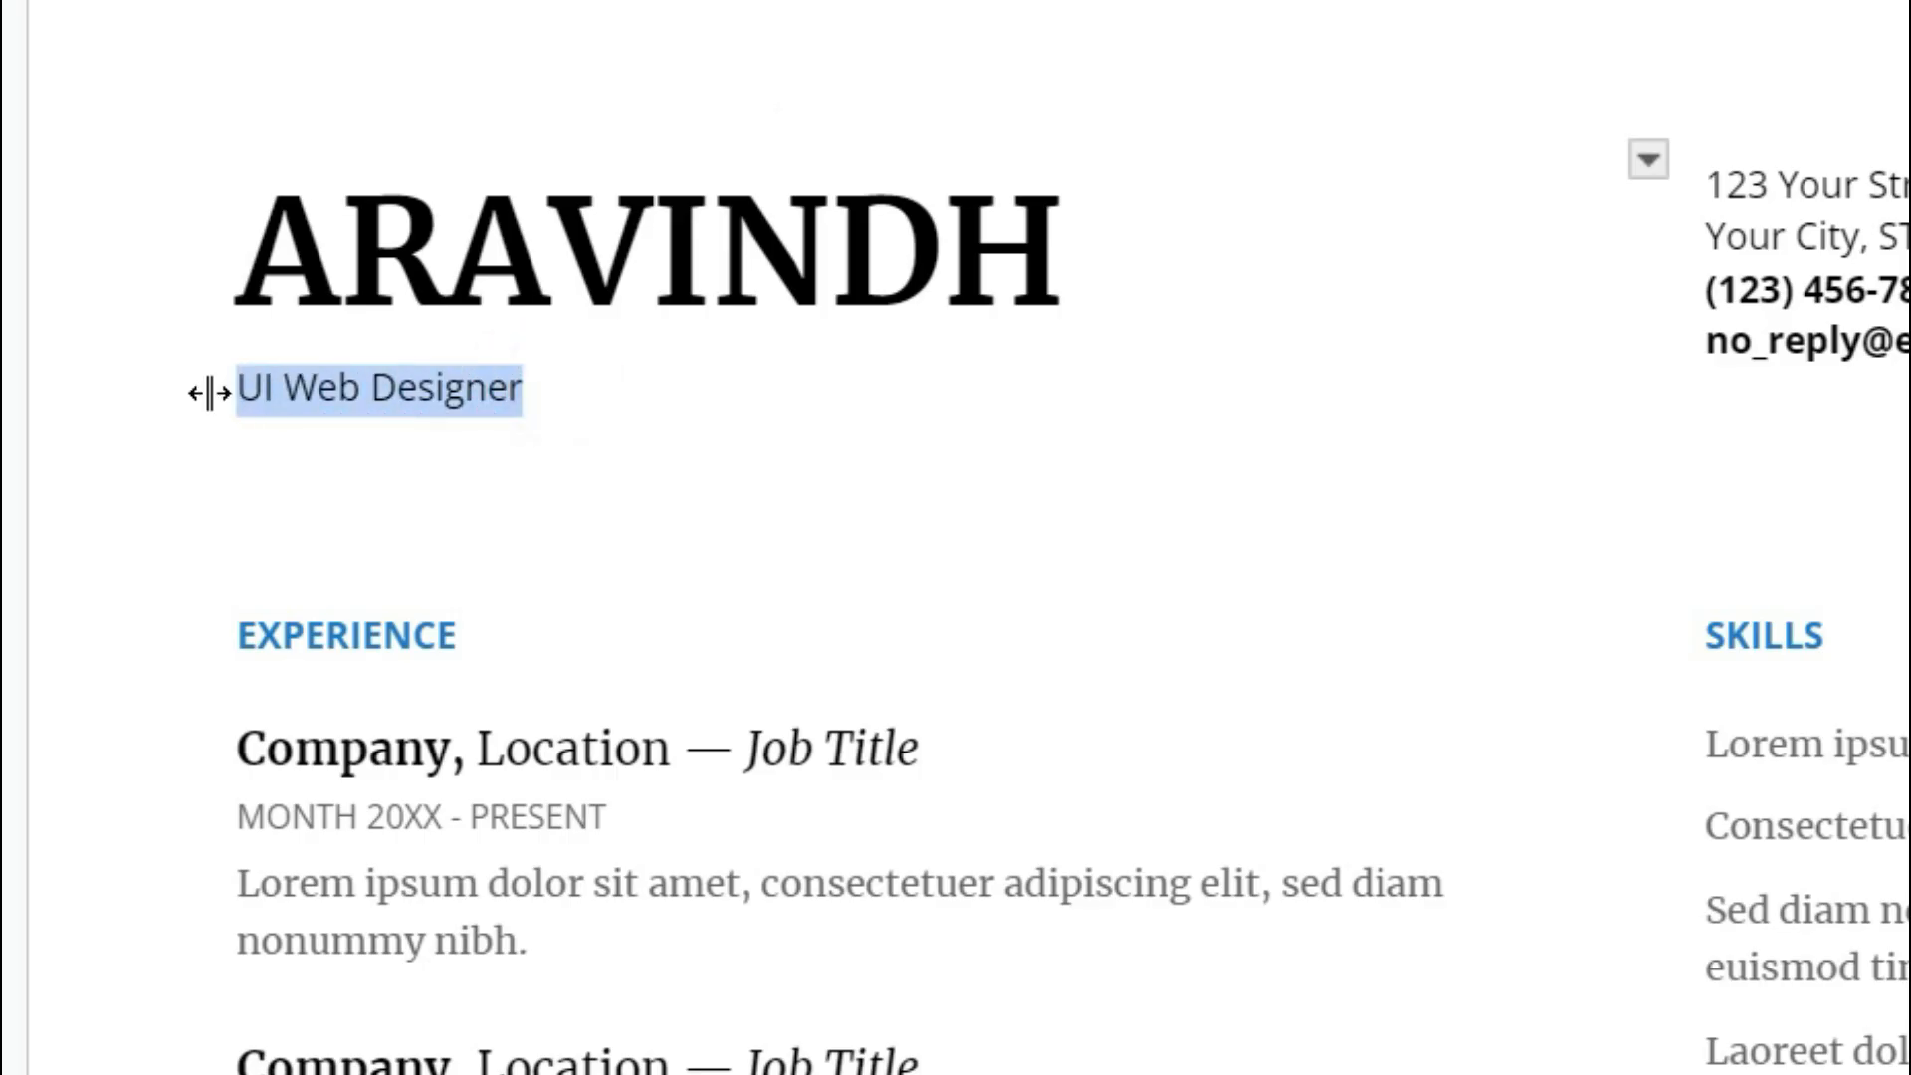
Enter the job title 'UI Web Designer' after first trying 'Senior Manager'.
{"action": "type", "text": "Ma"}
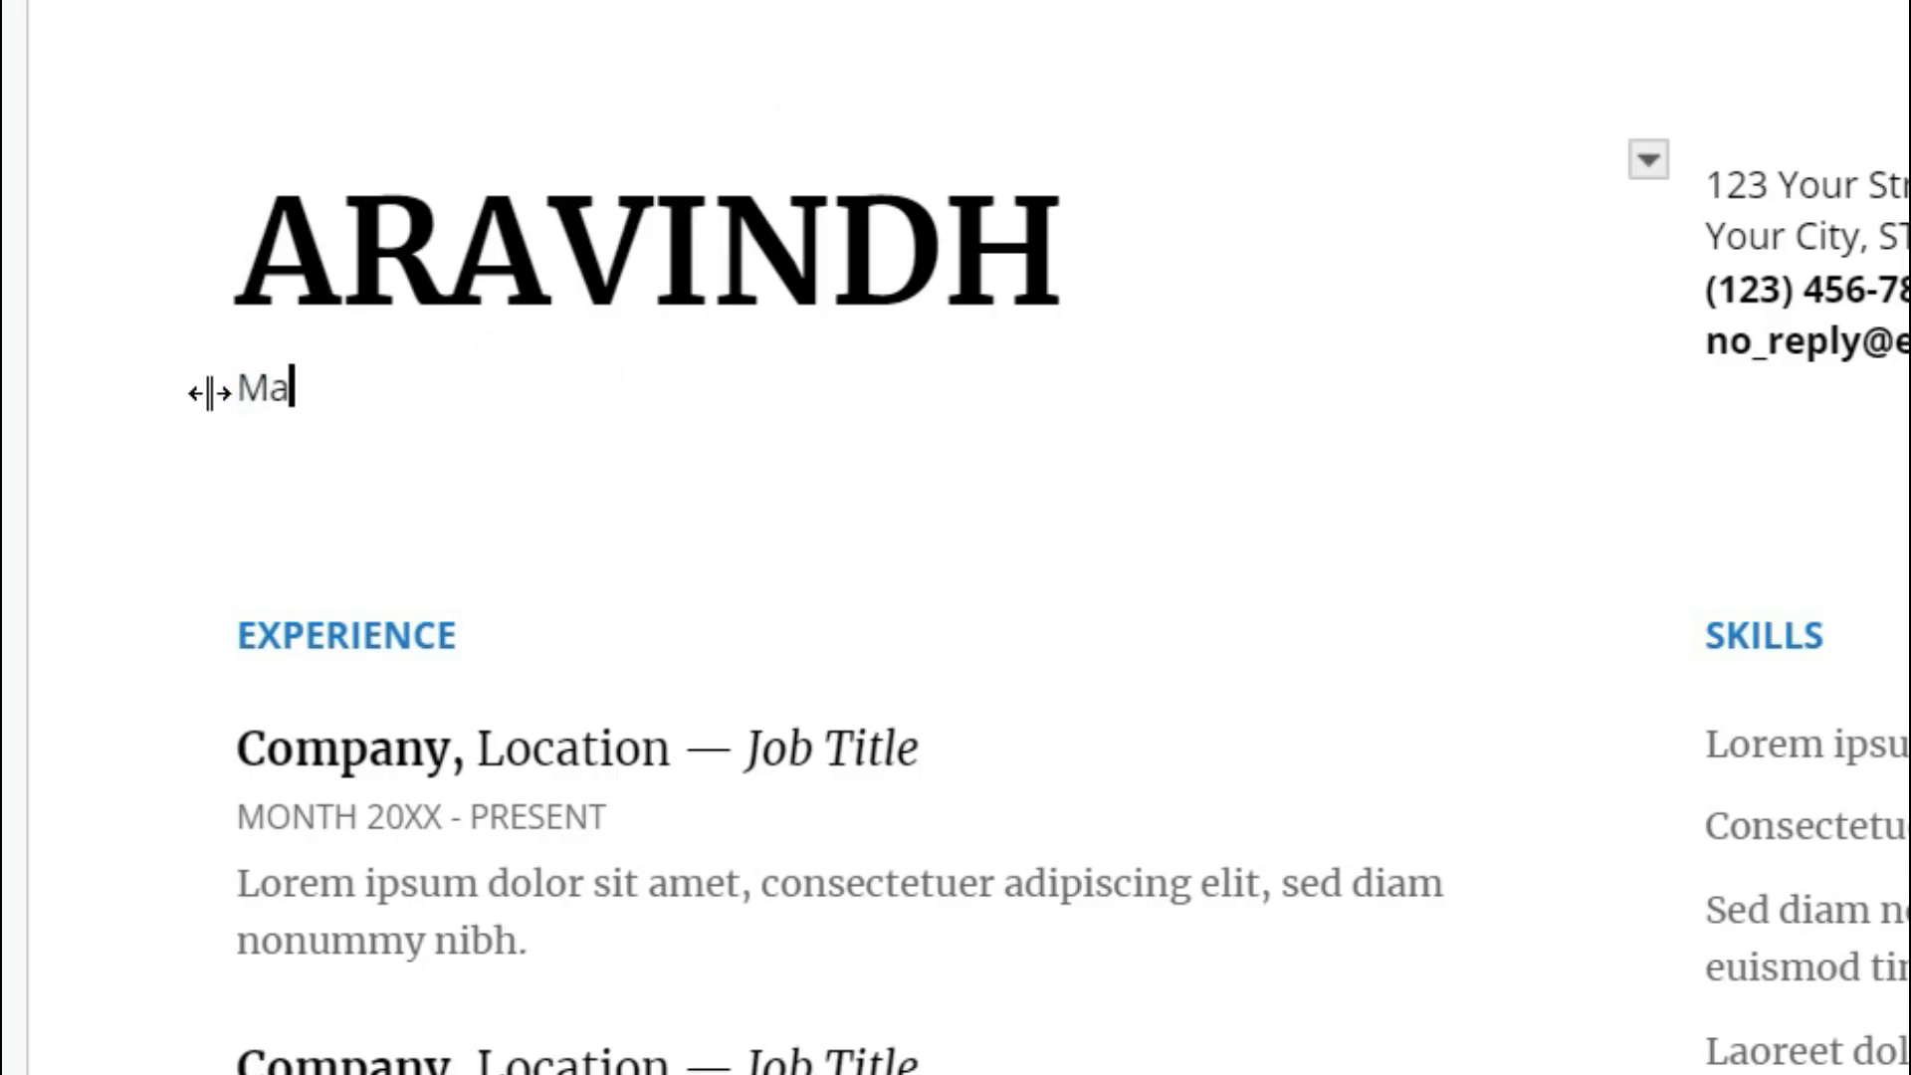
{"action": "key", "text": "BackSpace"}
{"action": "key", "text": "BackSpace"}
{"action": "type", "text": "Senior Man"}
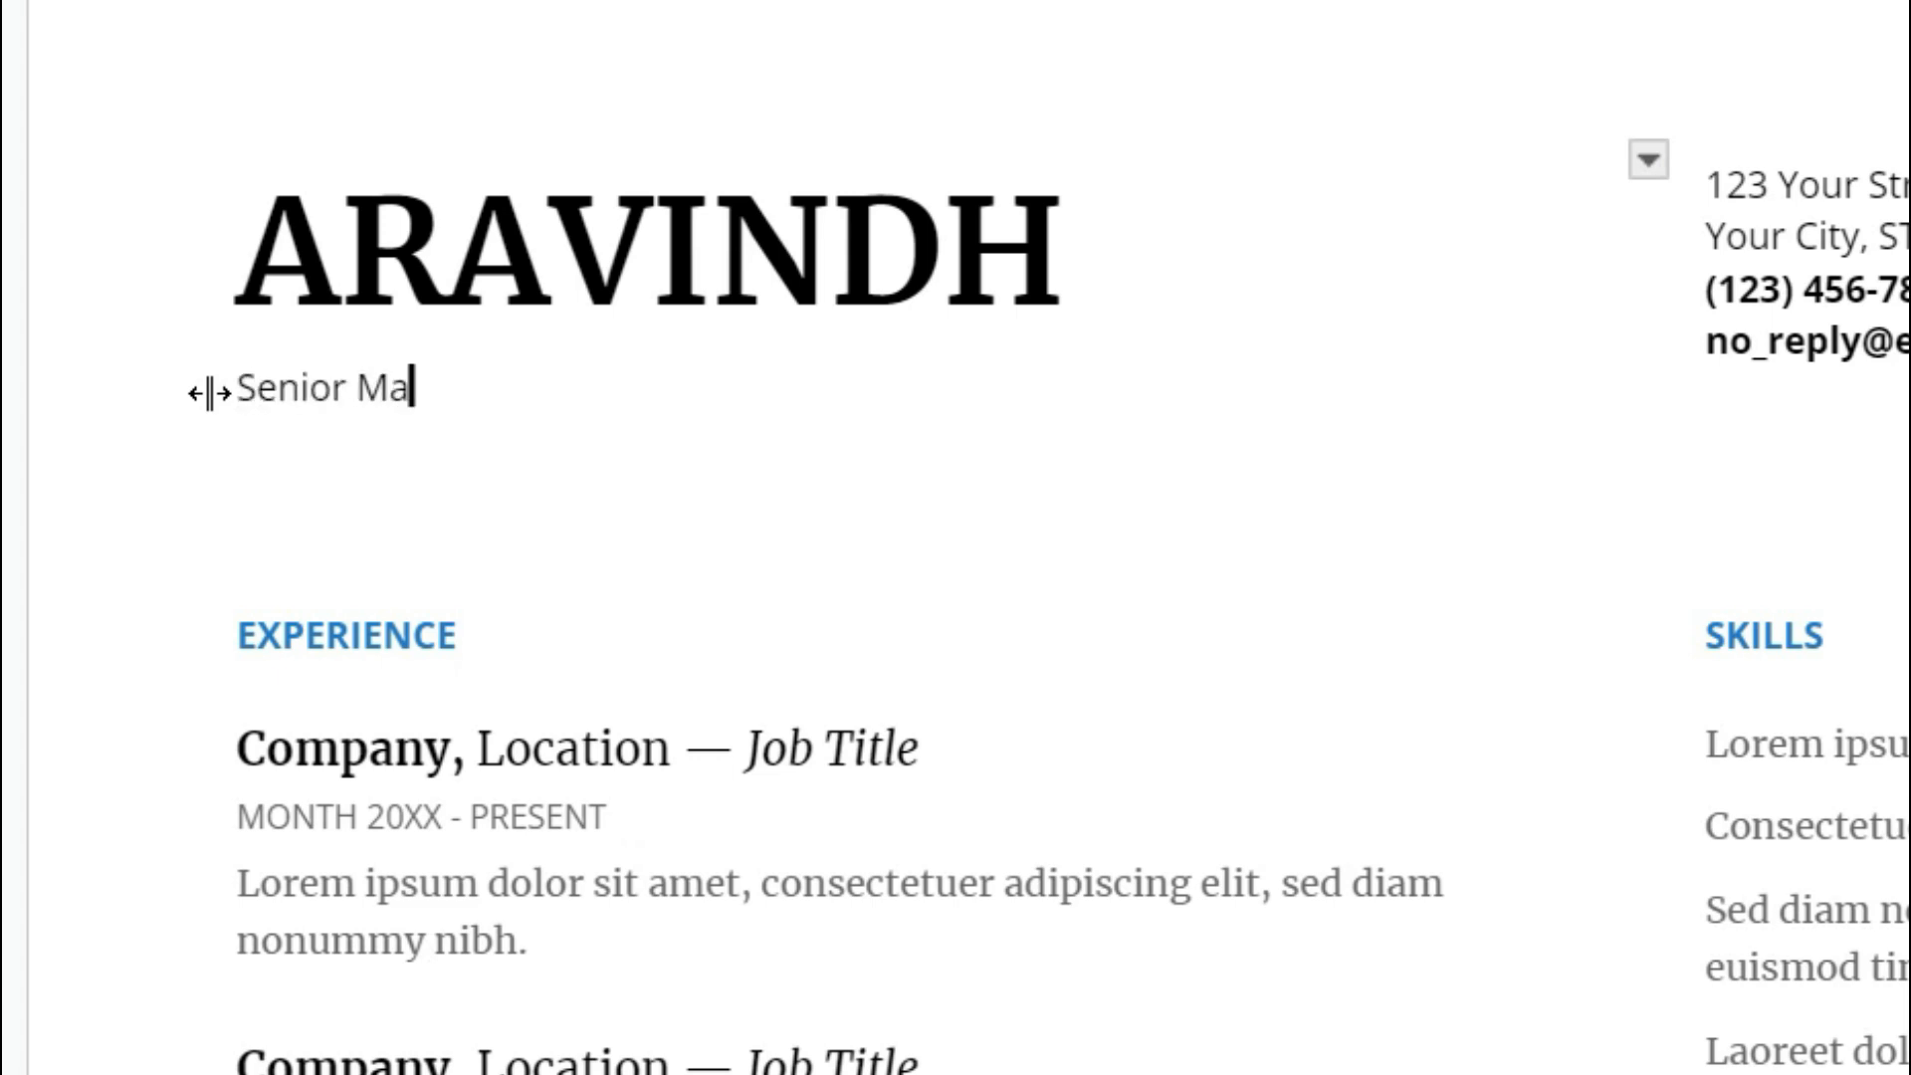
{"action": "type", "text": "a"}
{"action": "key", "text": "BackSpace"}
{"action": "type", "text": "nager"}
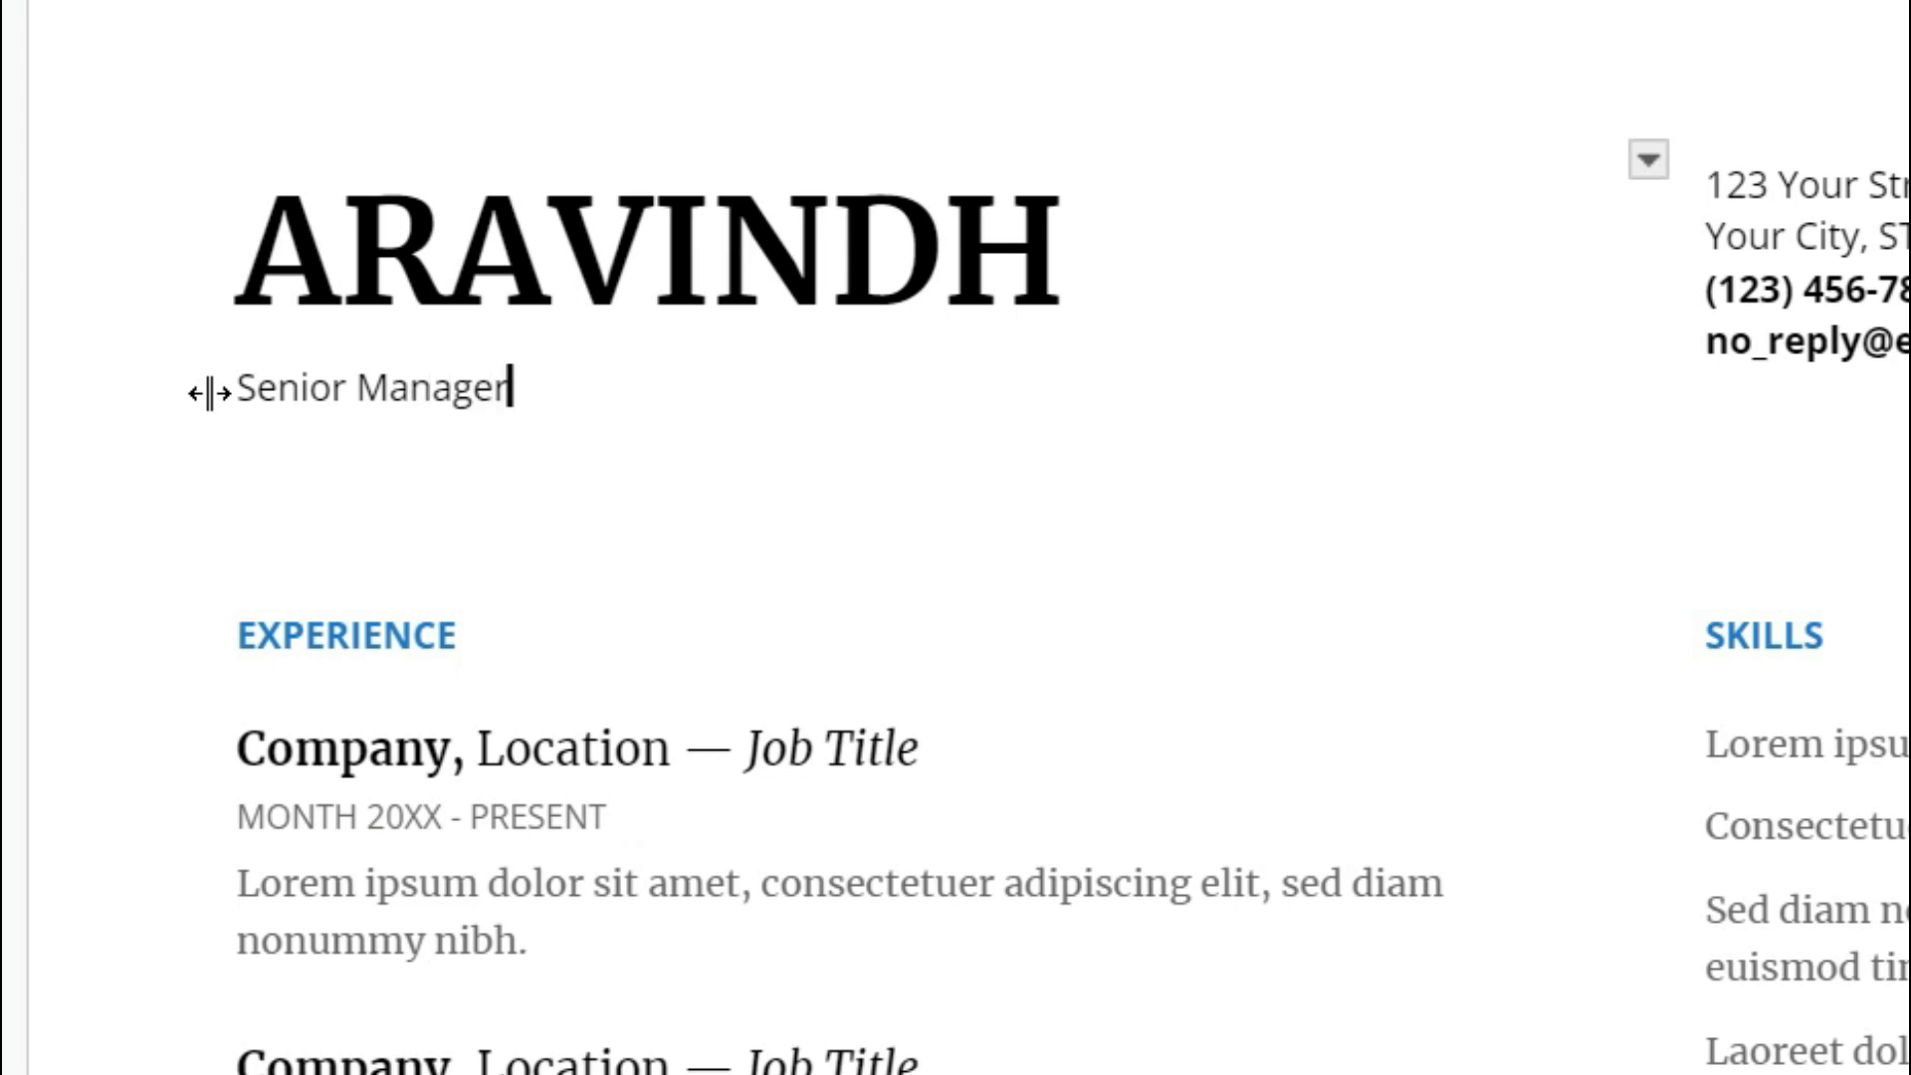
{"action": "key", "text": "BackSpace"}
{"action": "key", "text": "BackSpace"}
{"action": "key", "text": "BackSpace"}
{"action": "key", "text": "BackSpace"}
{"action": "key", "text": "BackSpace"}
{"action": "key", "text": "BackSpace"}
{"action": "key", "text": "BackSpace"}
{"action": "key", "text": "BackSpace"}
{"action": "key", "text": "BackSpace"}
{"action": "key", "text": "BackSpace"}
{"action": "key", "text": "BackSpace"}
{"action": "key", "text": "BackSpace"}
{"action": "key", "text": "BackSpace"}
{"action": "key", "text": "BackSpace"}
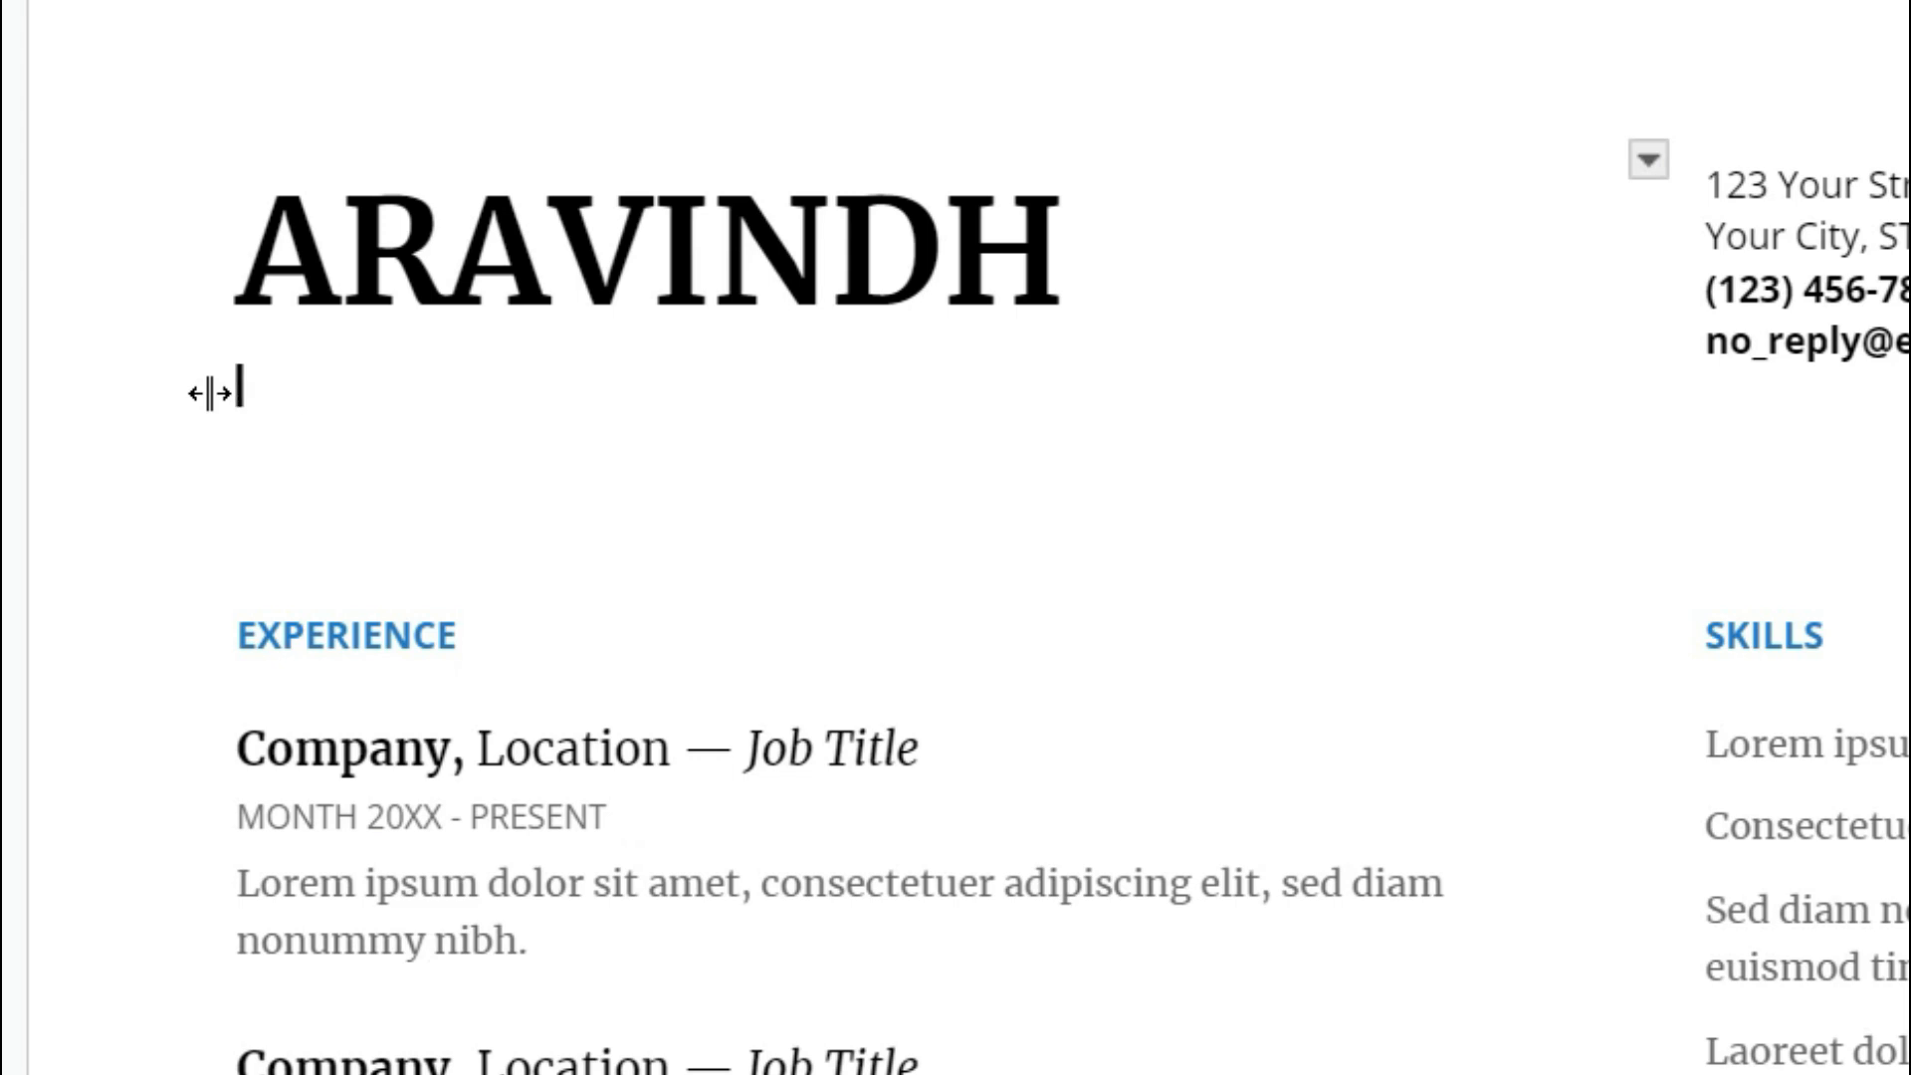
{"action": "type", "text": "UI Web De"}
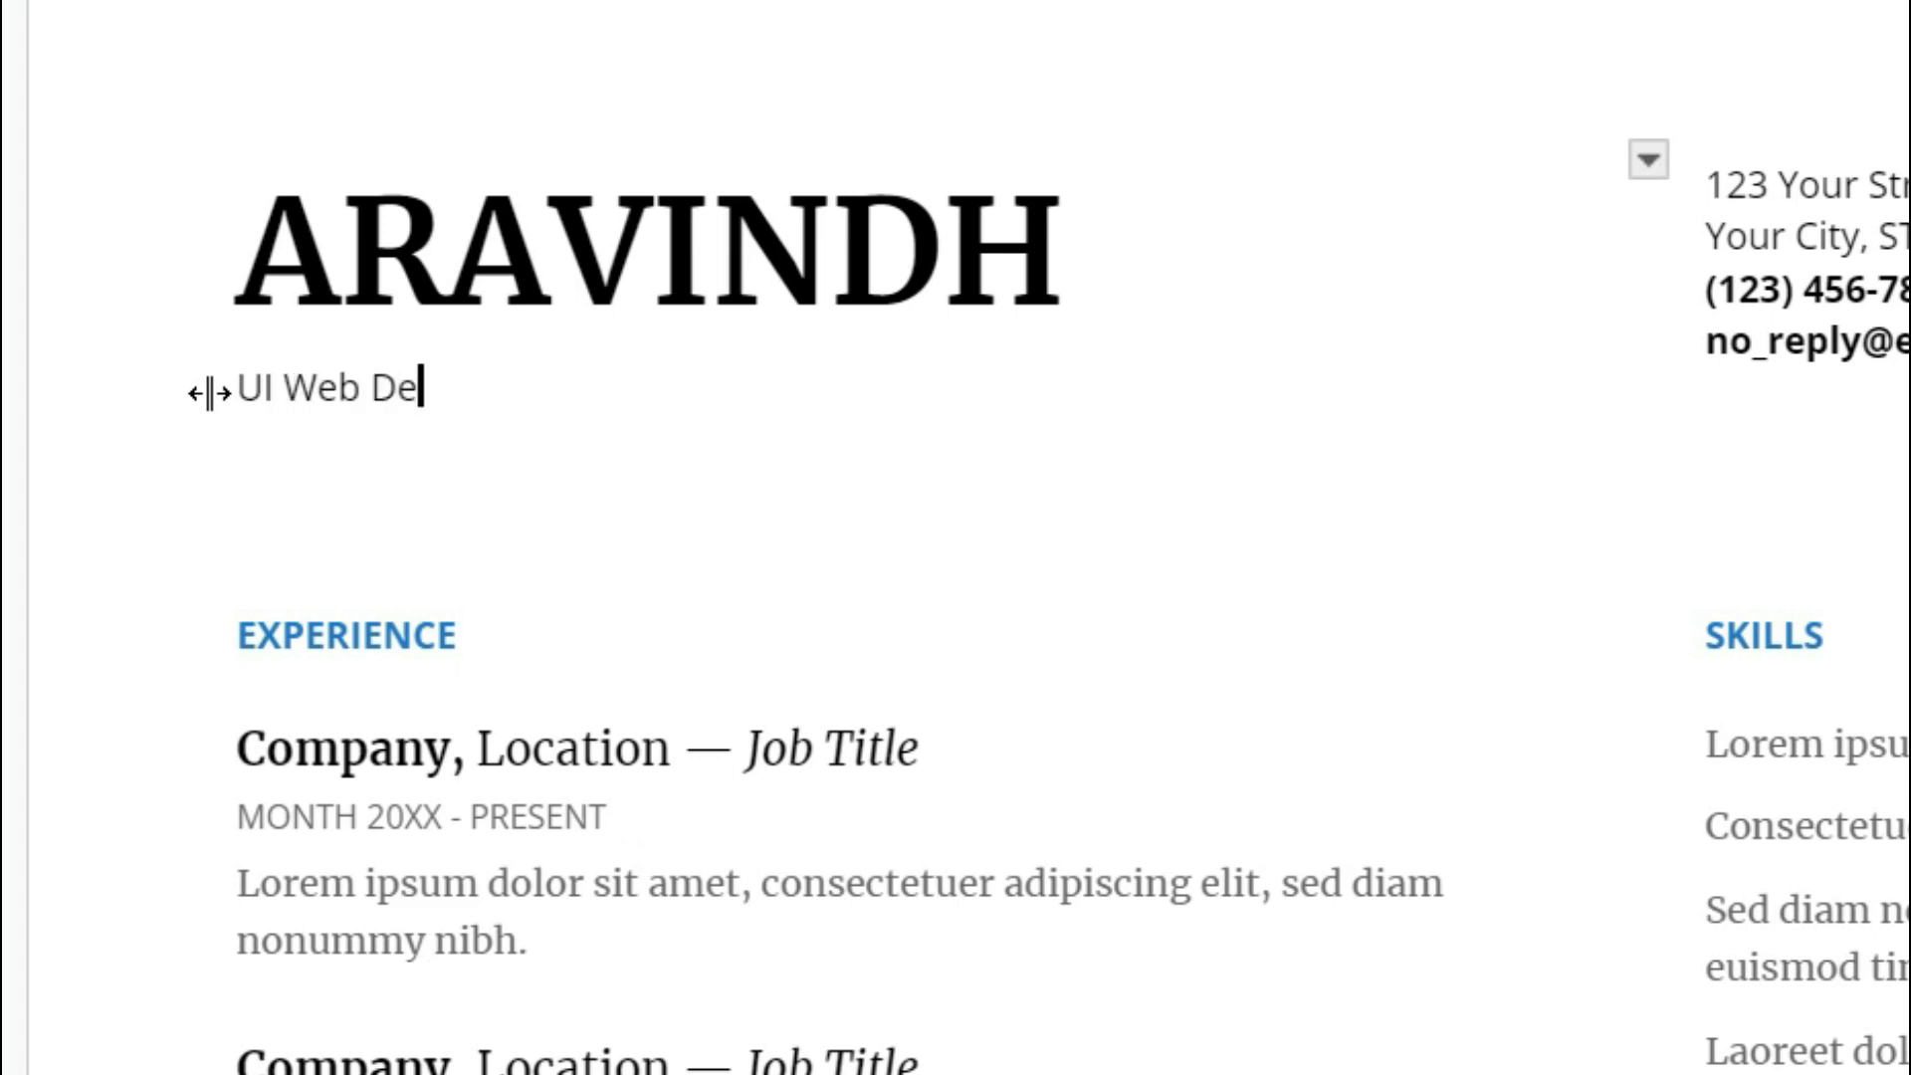
{"action": "type", "text": "signer"}
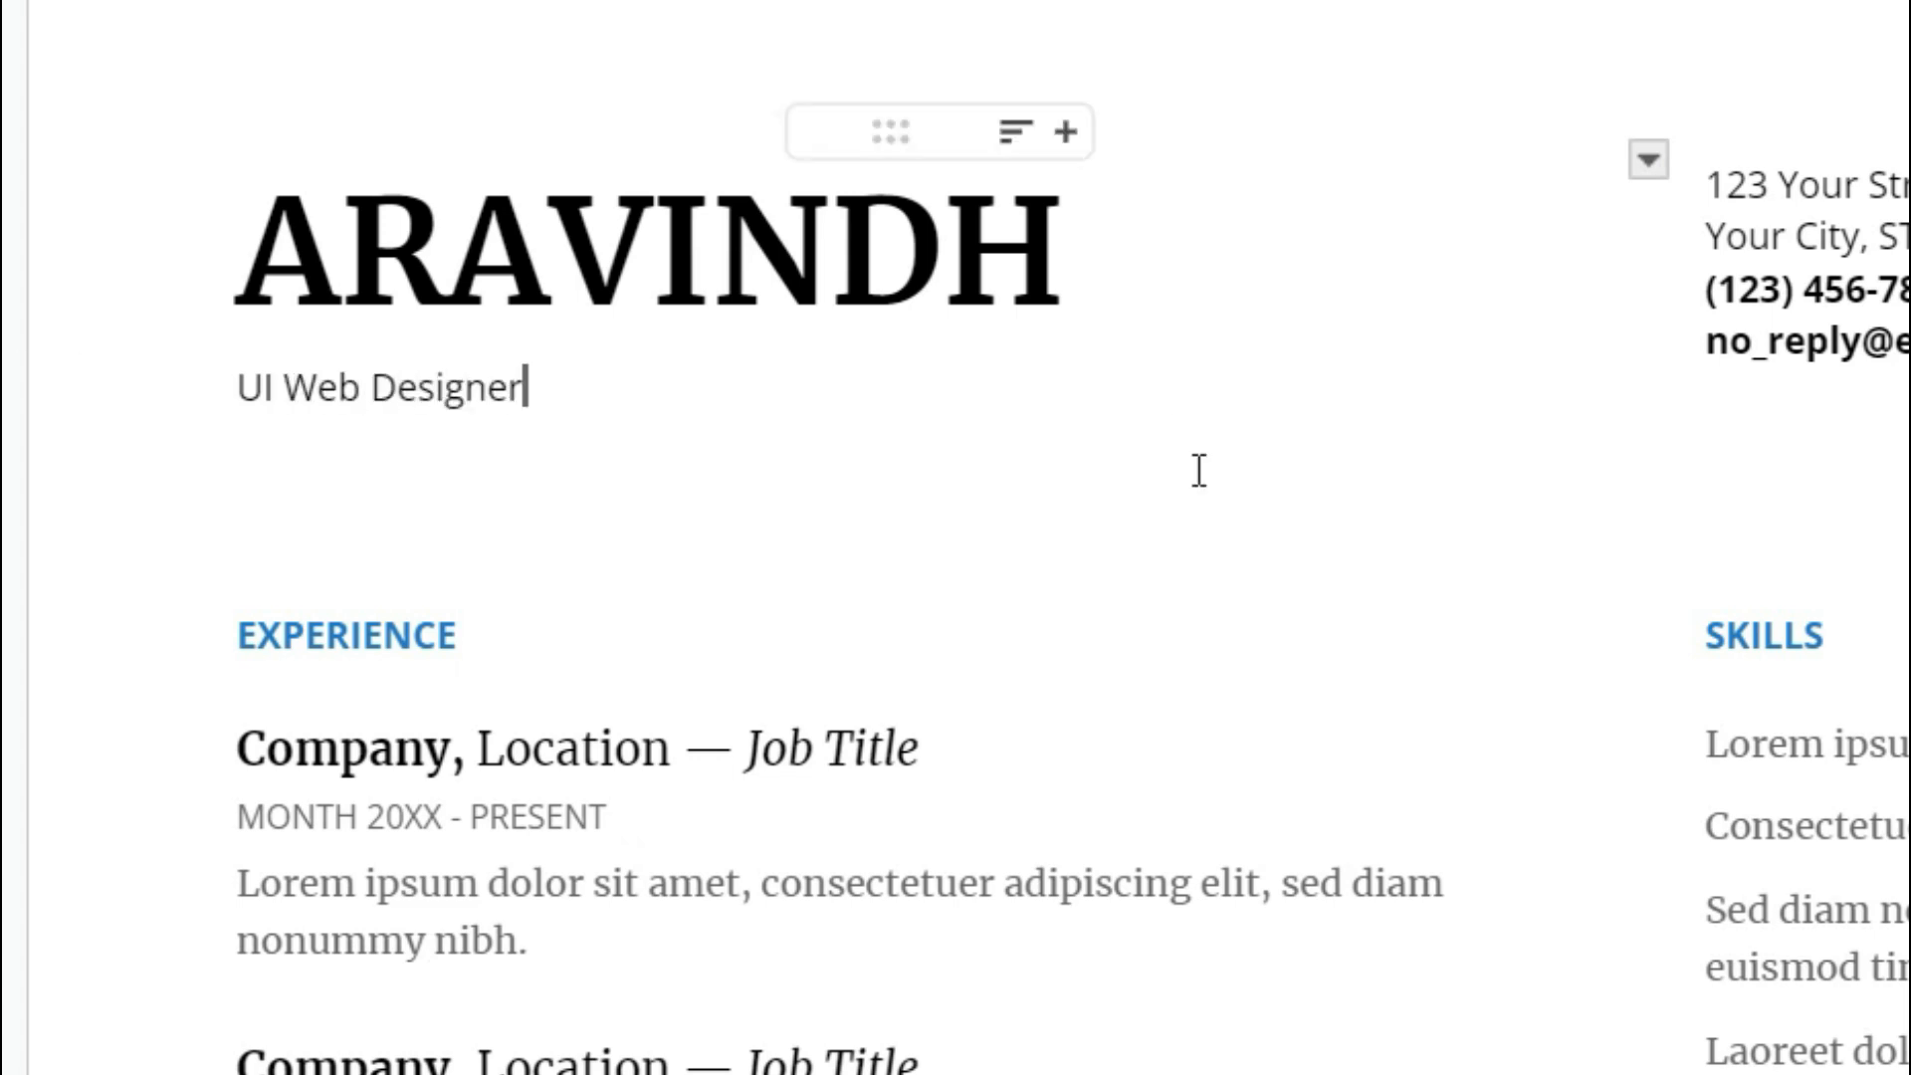
Undo the earlier contact edits and replace the street address line with the applicant's email address.
{"action": "mouse_move", "coordinate": [1857, 250]}
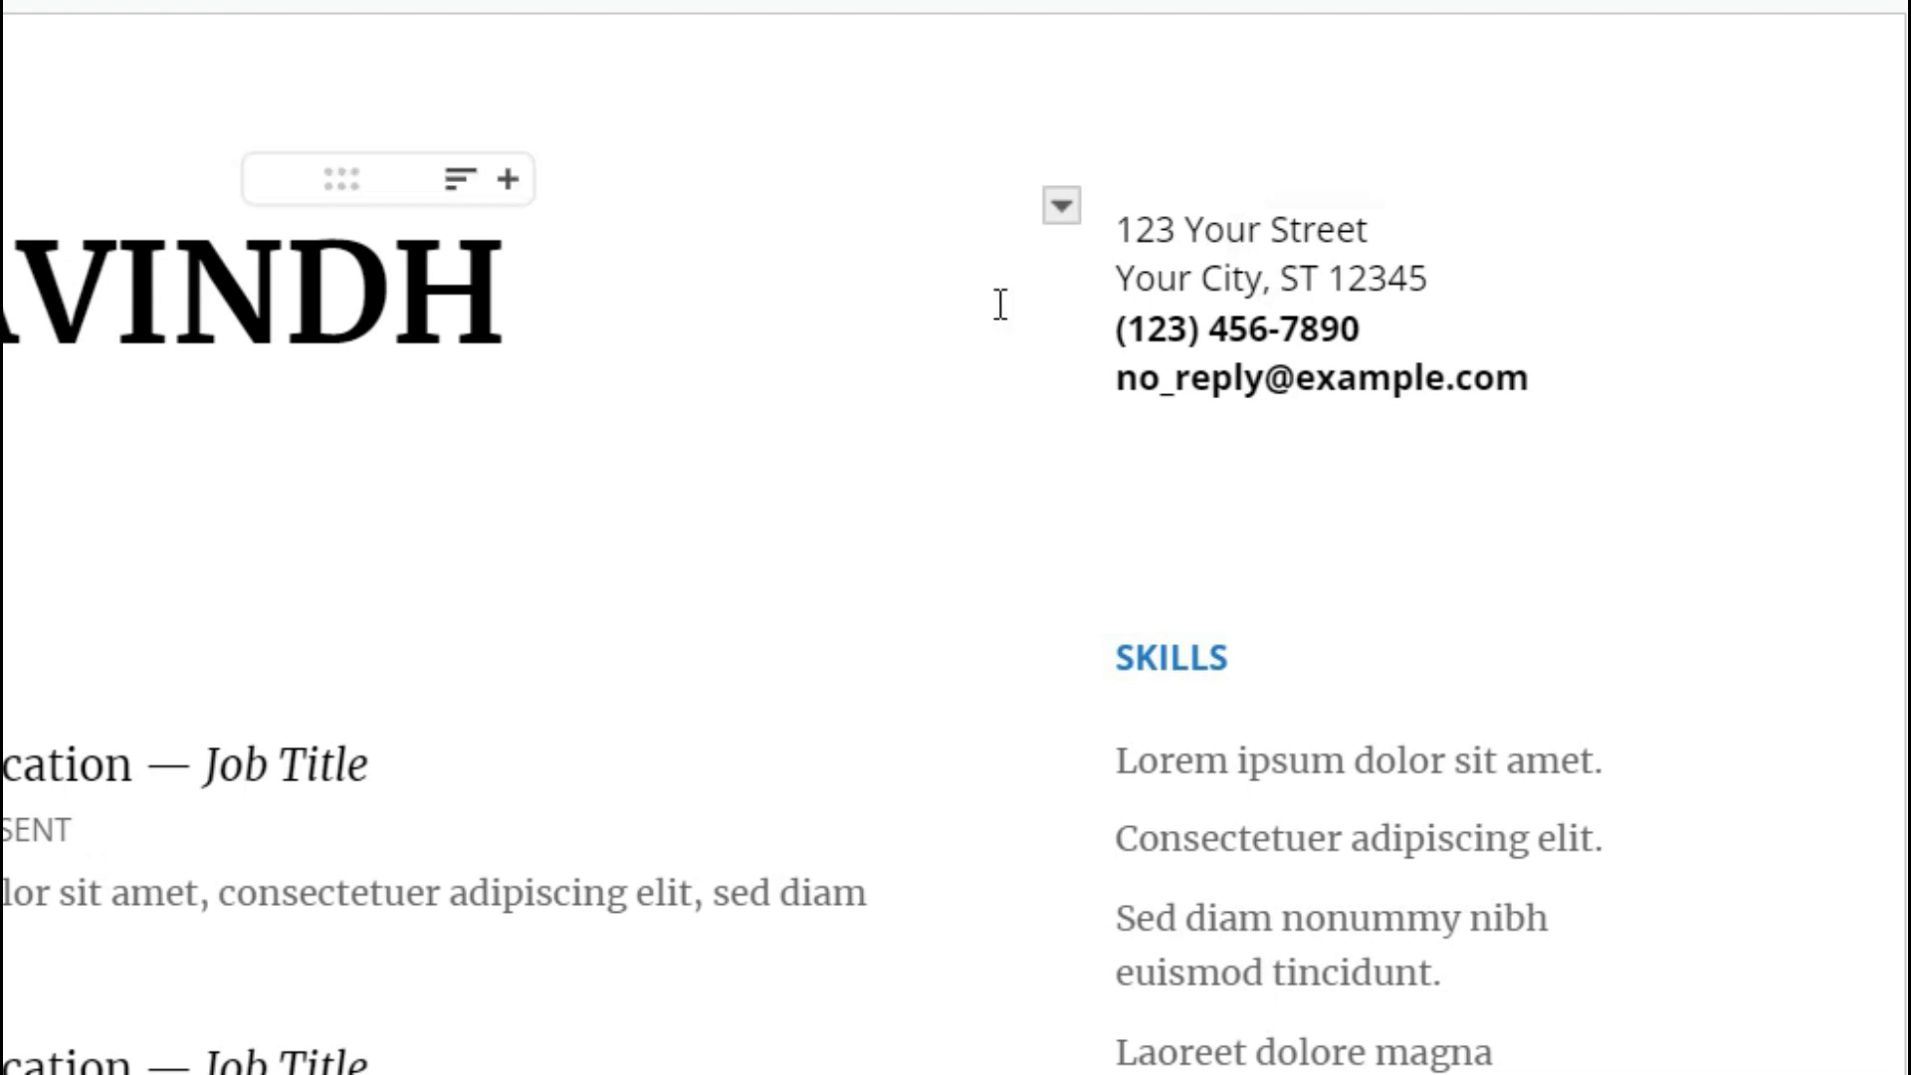
{"action": "left_click", "coordinate": [1300, 279]}
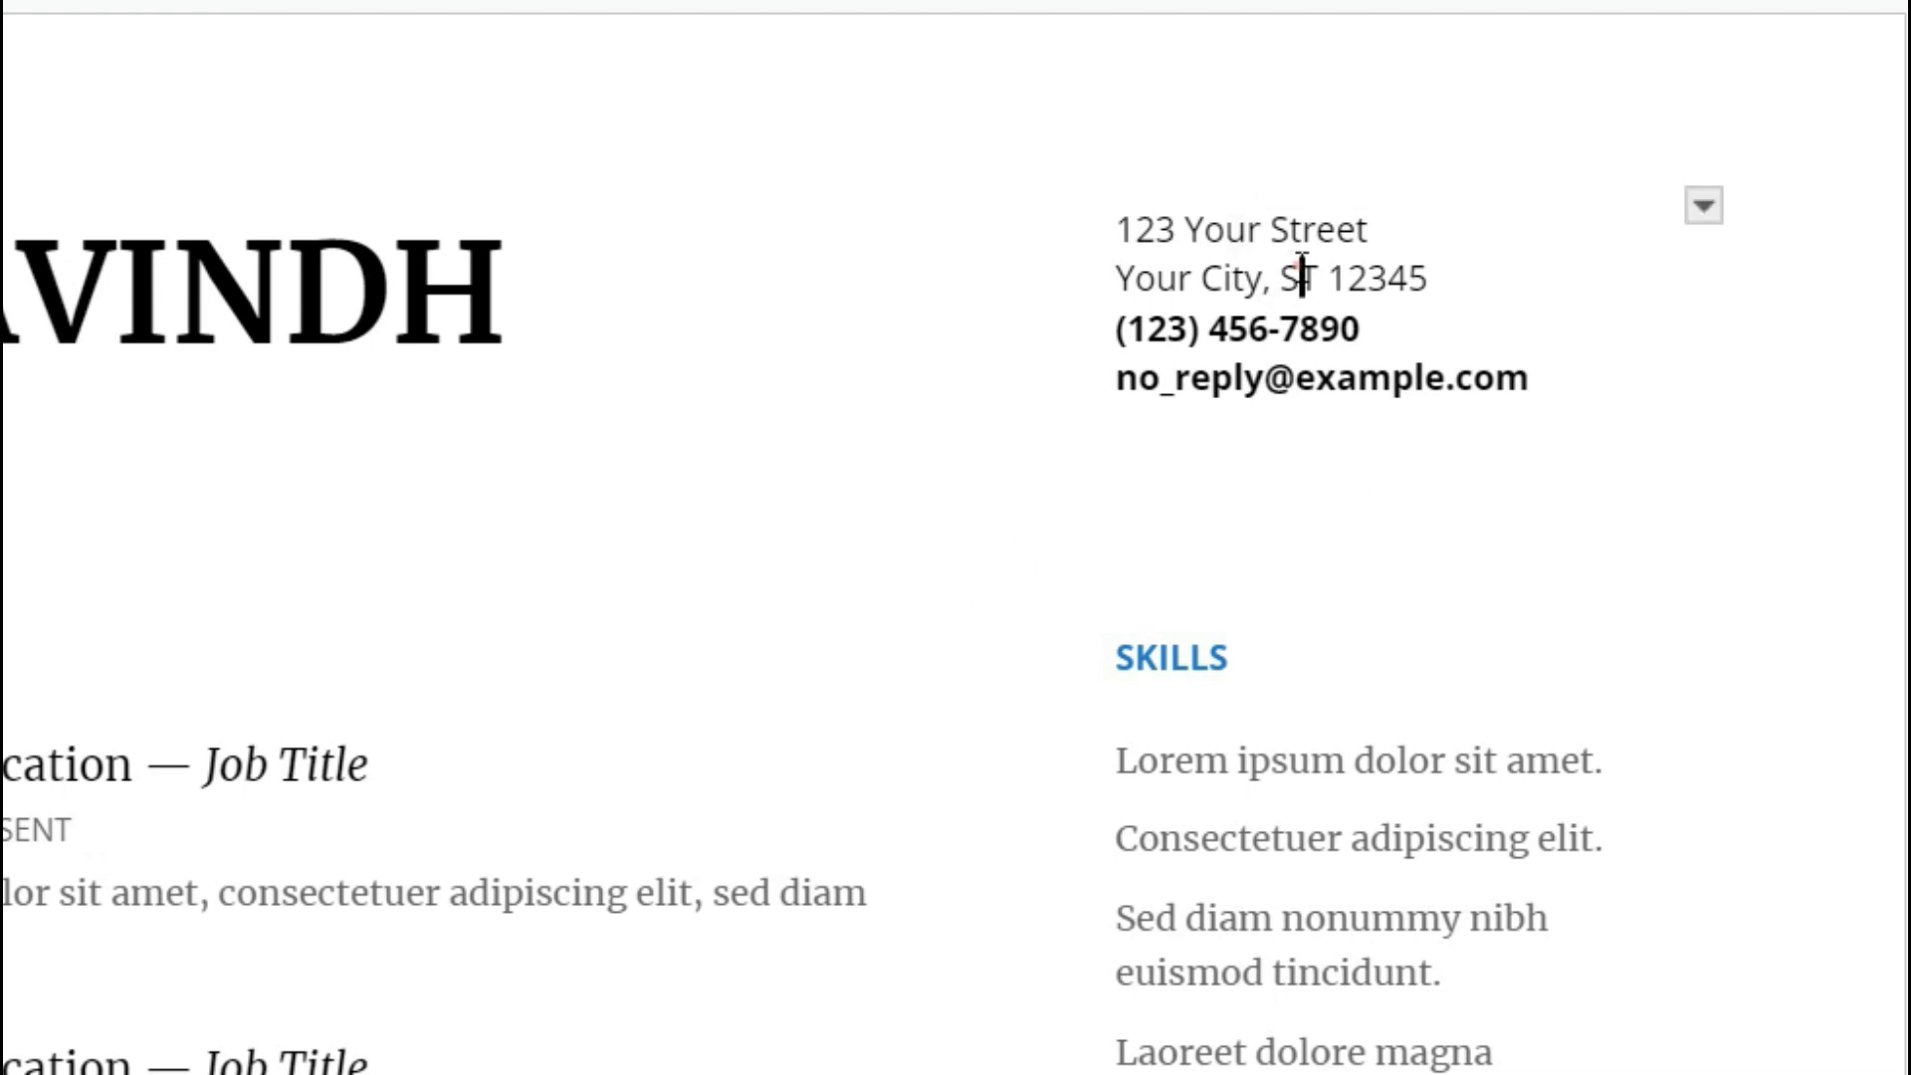
{"action": "mouse_move", "coordinate": [1324, 375]}
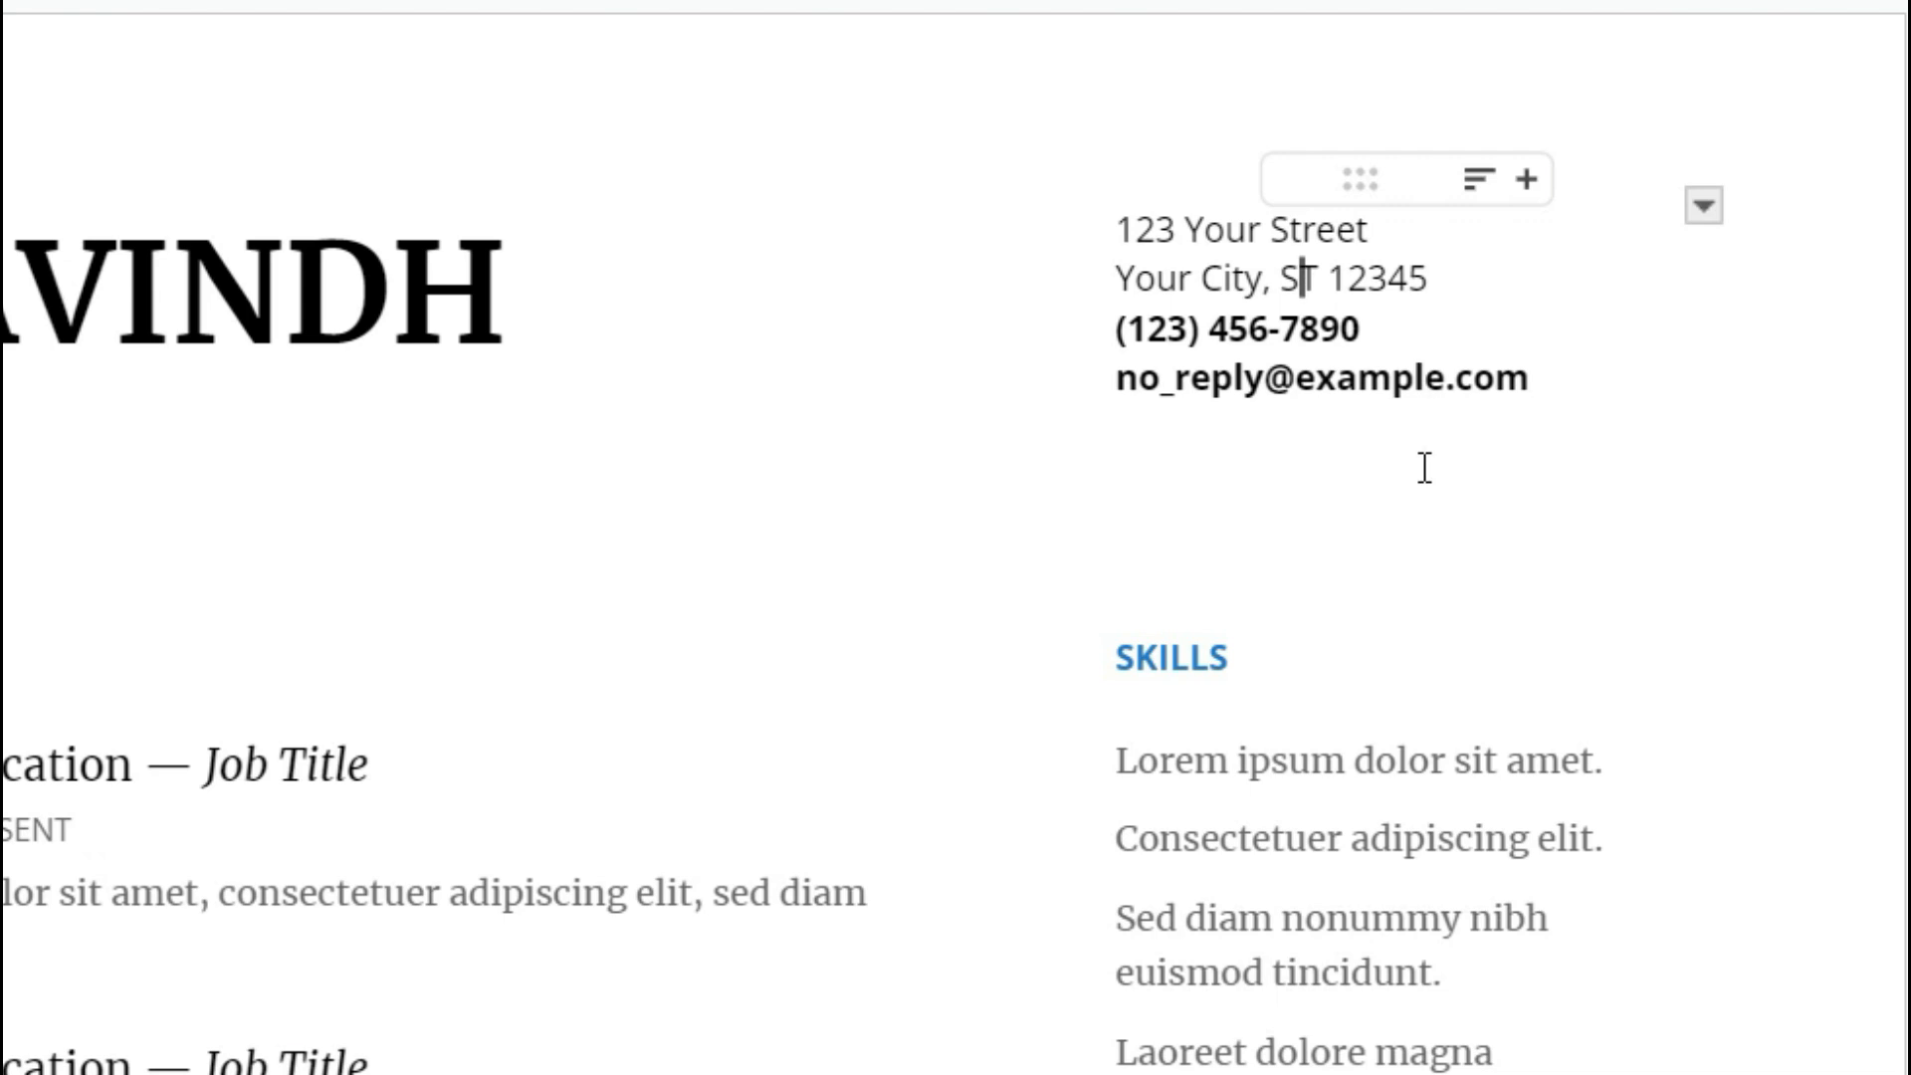
{"action": "scroll", "coordinate": [717, 781], "scroll_direction": "down", "scroll_amount": 2}
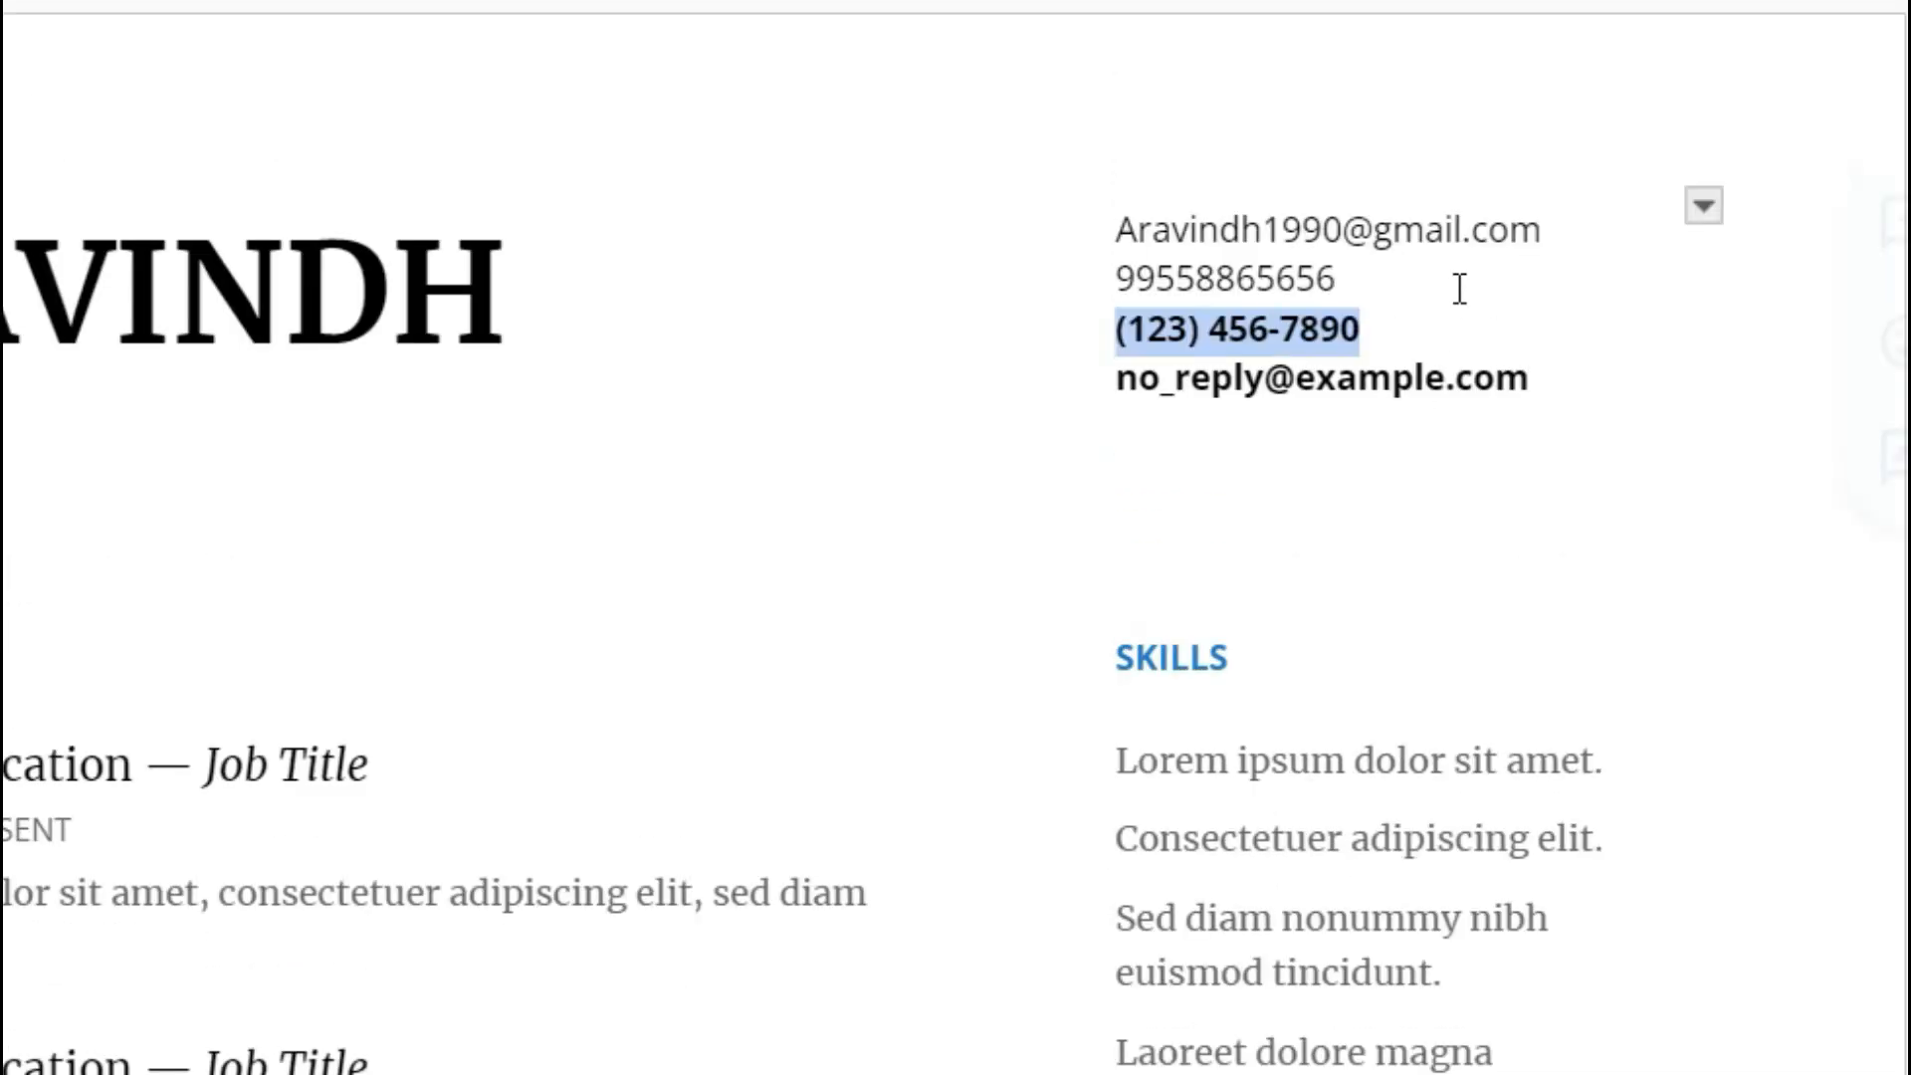
{"action": "key", "text": "ctrl+z"}
{"action": "key", "text": "ctrl+z"}
{"action": "key", "text": "ctrl+z"}
{"action": "key", "text": "ctrl+z"}
{"action": "key", "text": "ctrl+z"}
{"action": "key", "text": "ctrl+z"}
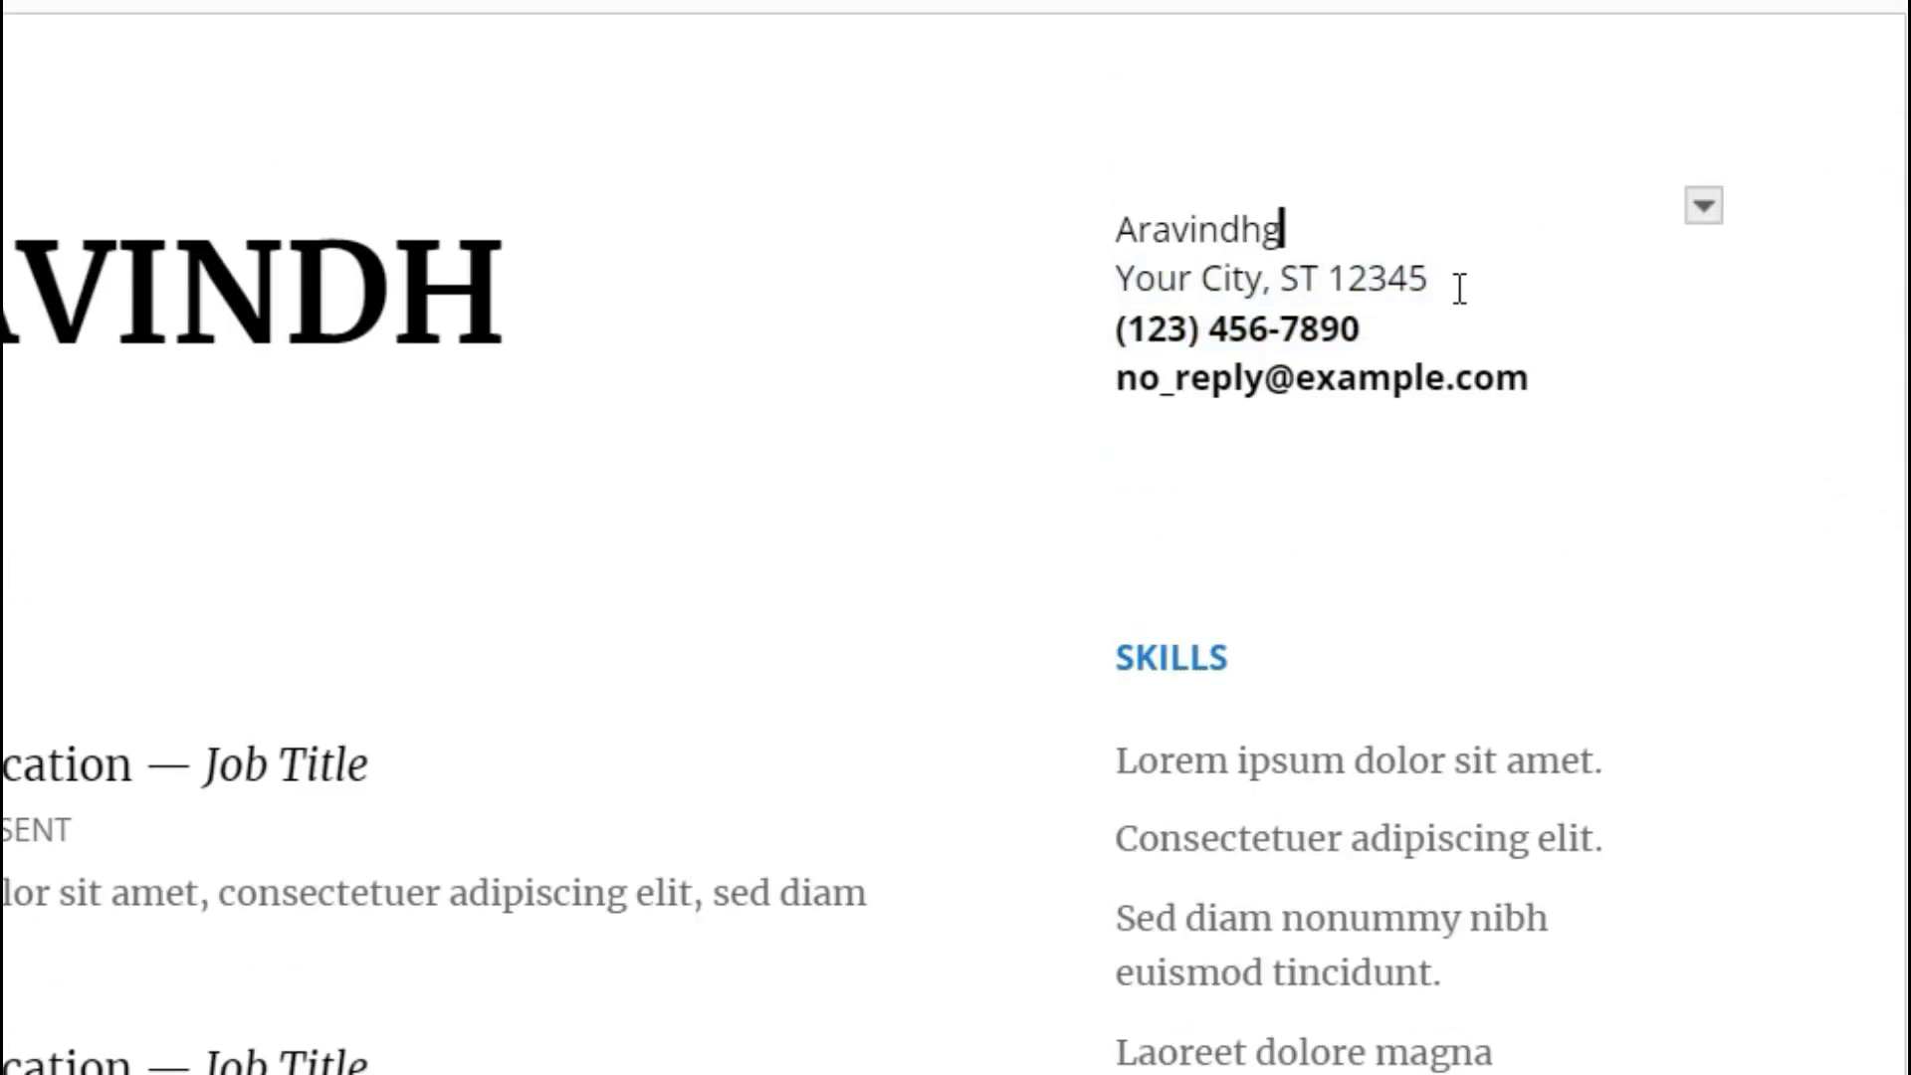
{"action": "key", "text": "ctrl+z"}
{"action": "key", "text": "ctrl+z"}
{"action": "key", "text": "ctrl+z"}
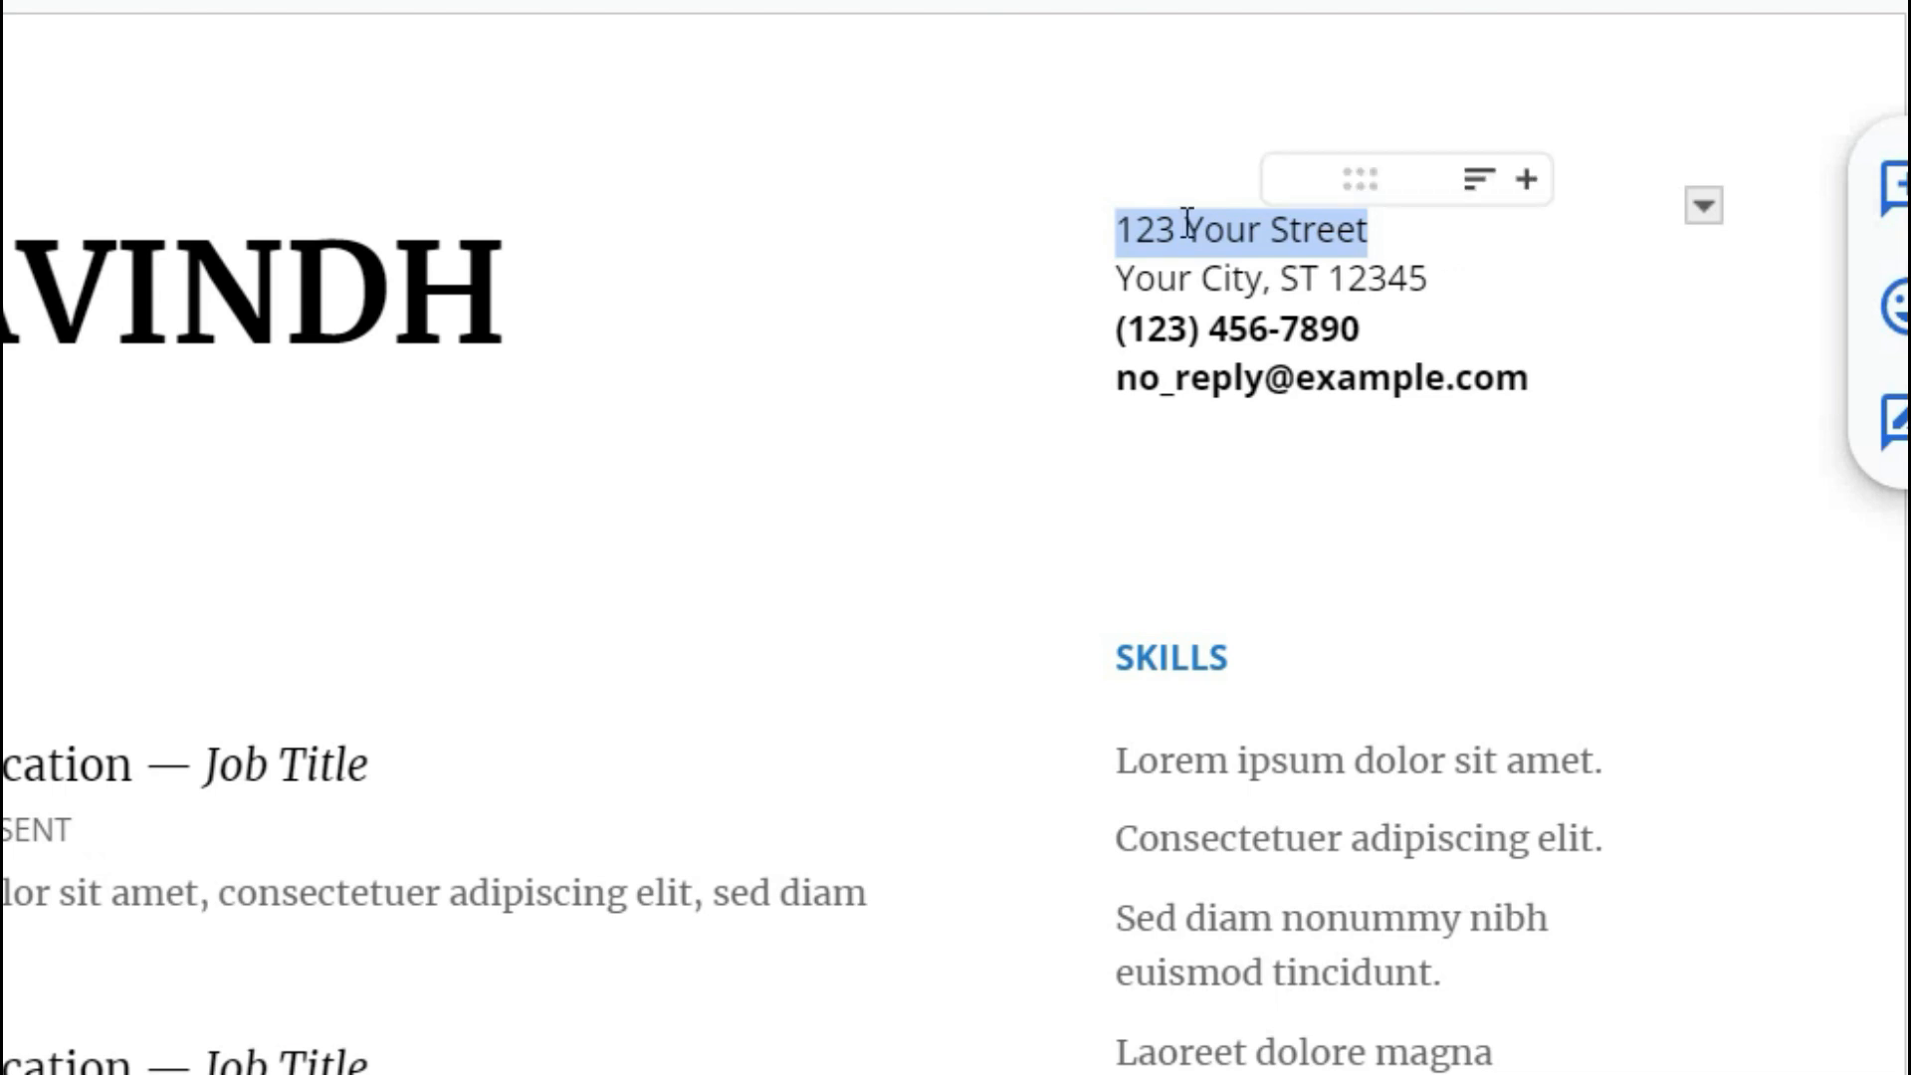
{"action": "left_click", "coordinate": [1362, 227]}
{"action": "left_click_drag", "start_coordinate": [1391, 225], "coordinate": [1119, 223]}
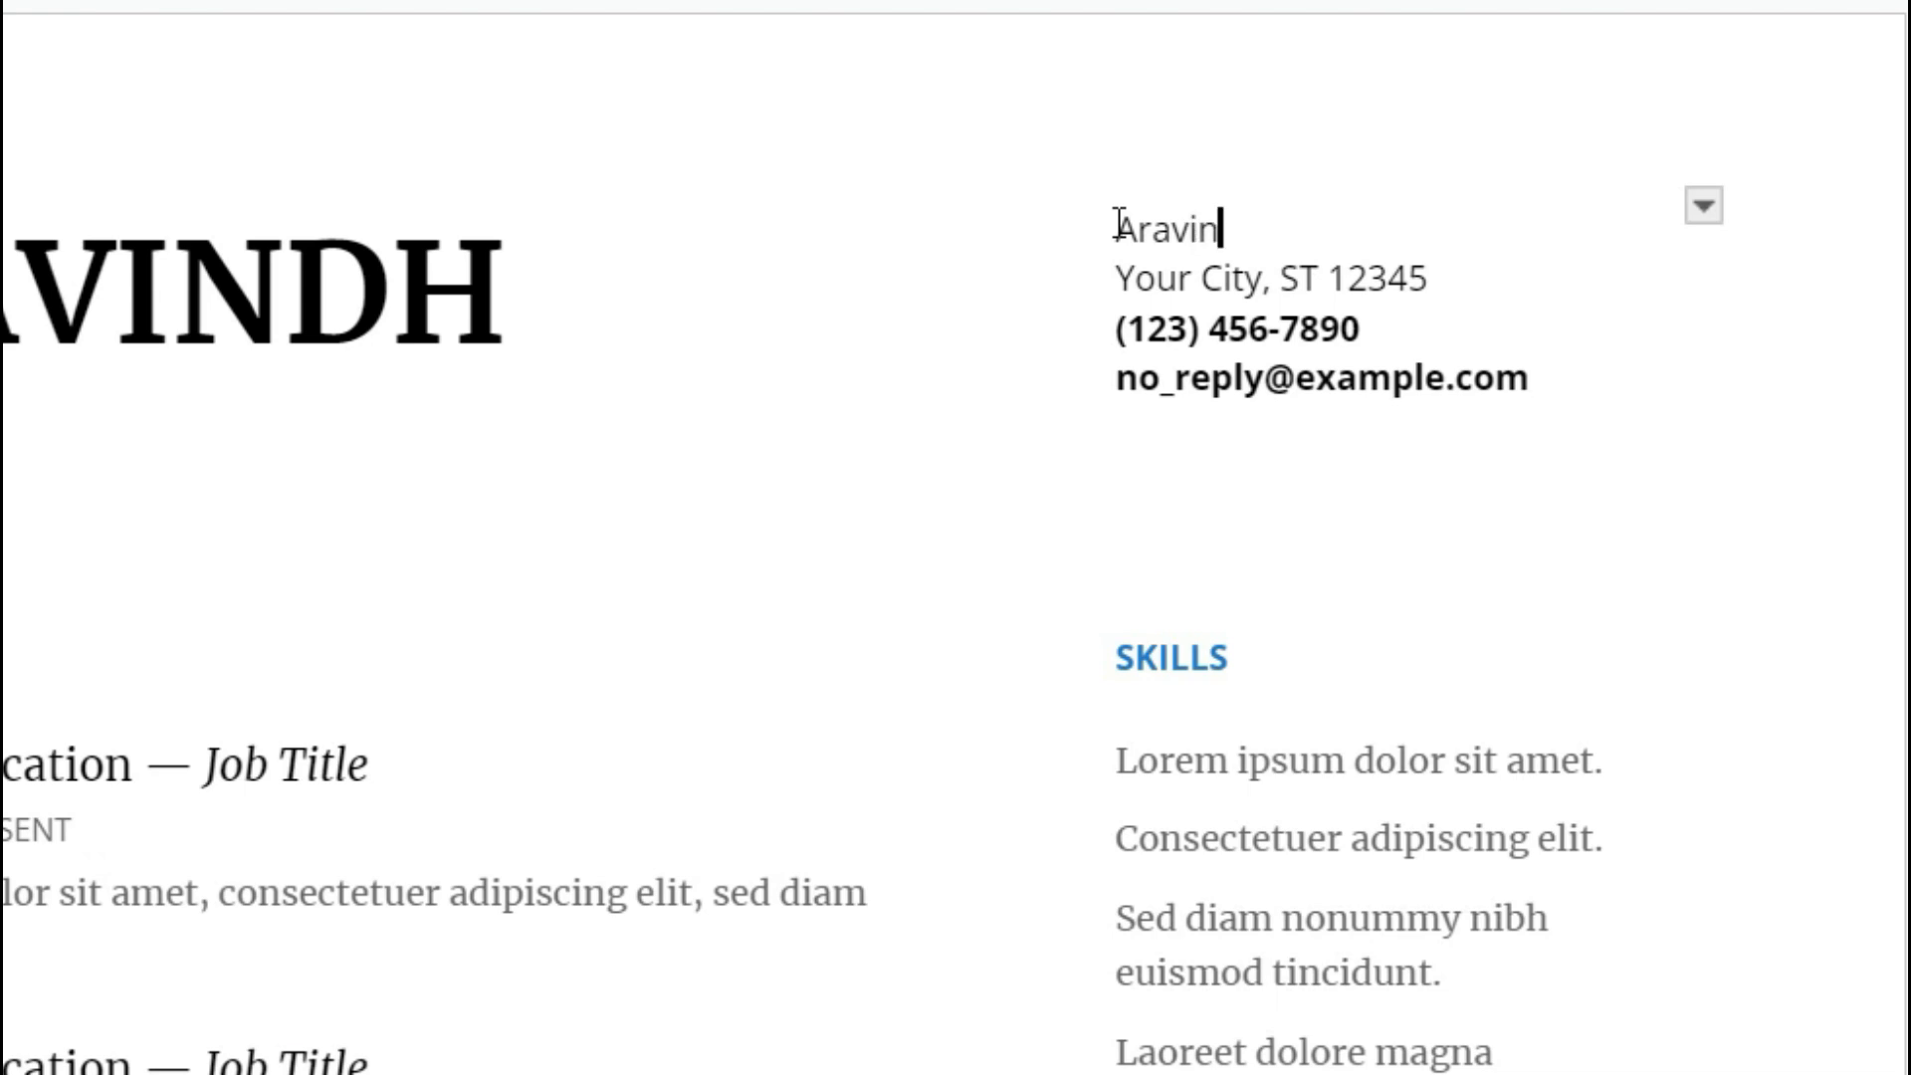
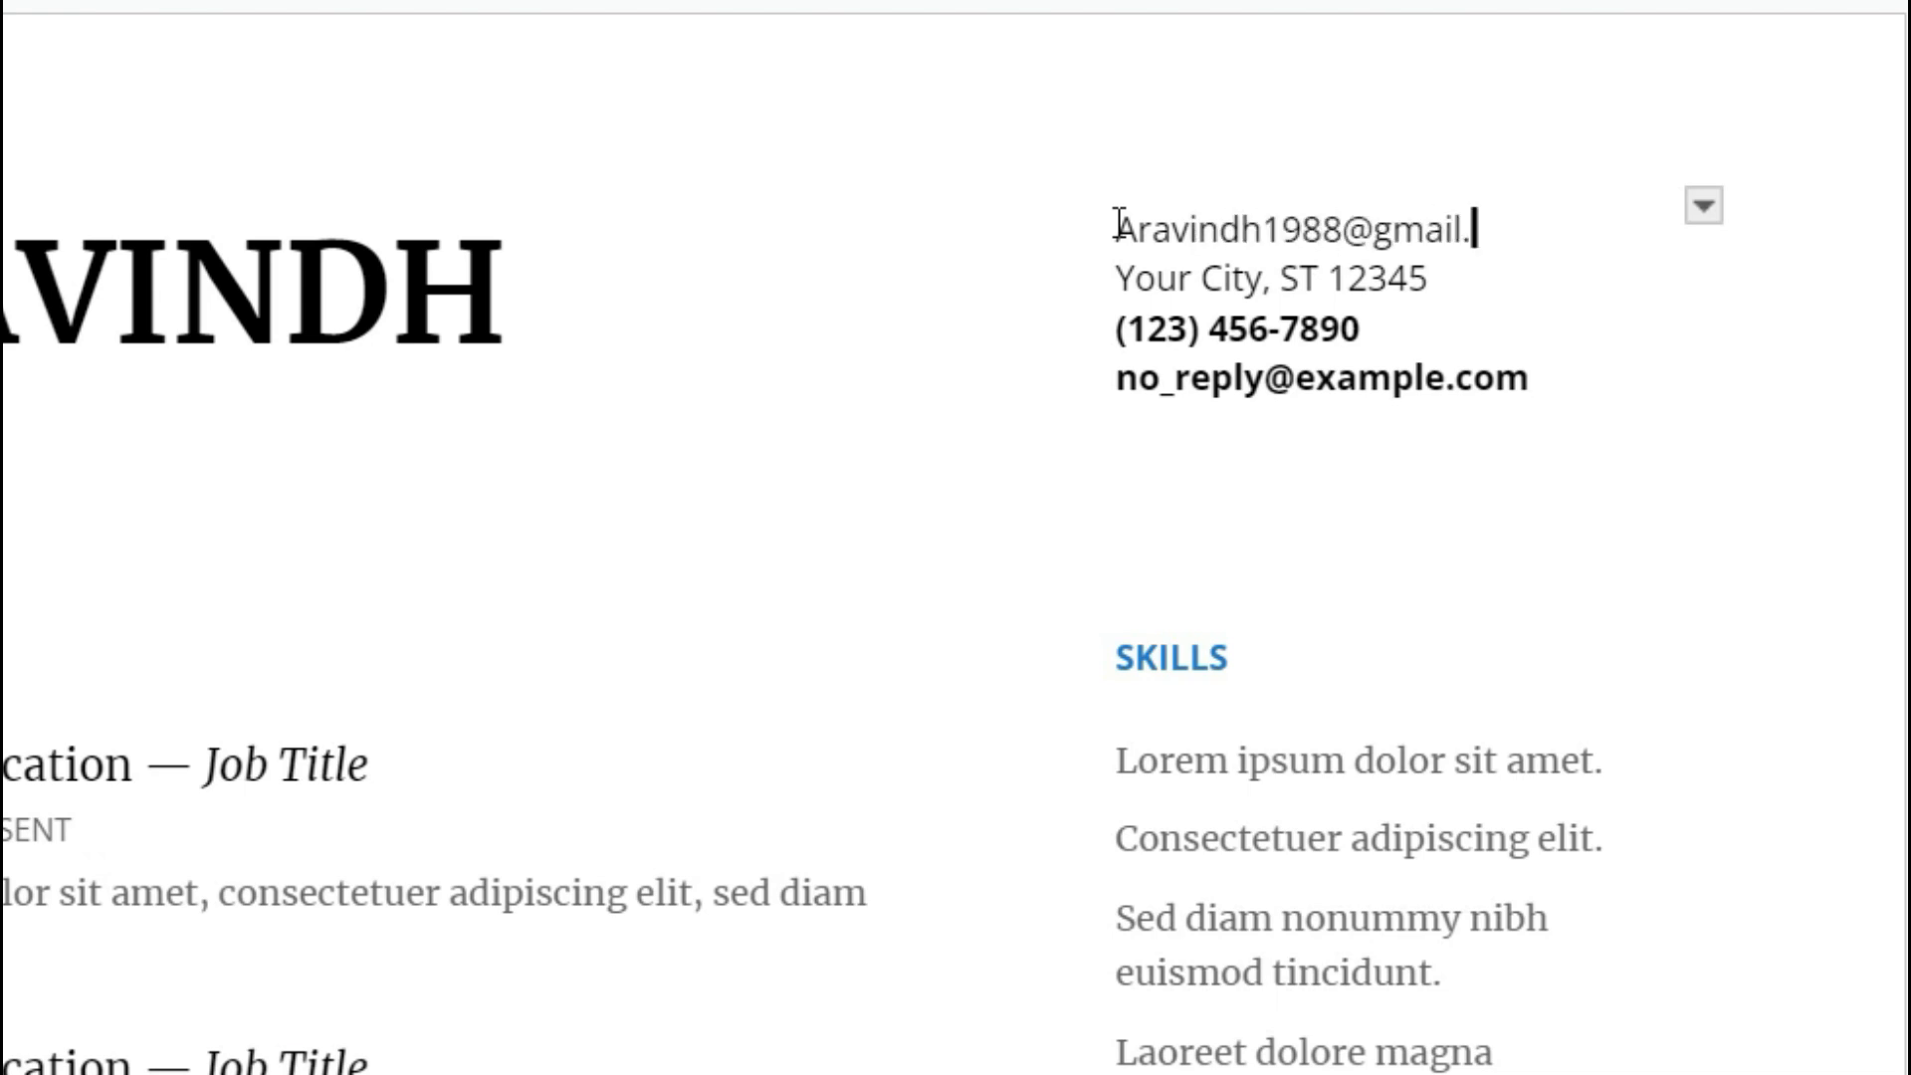
Replace the placeholder phone line with 'Linked in Id..................'.
{"action": "left_click", "coordinate": [1361, 326]}
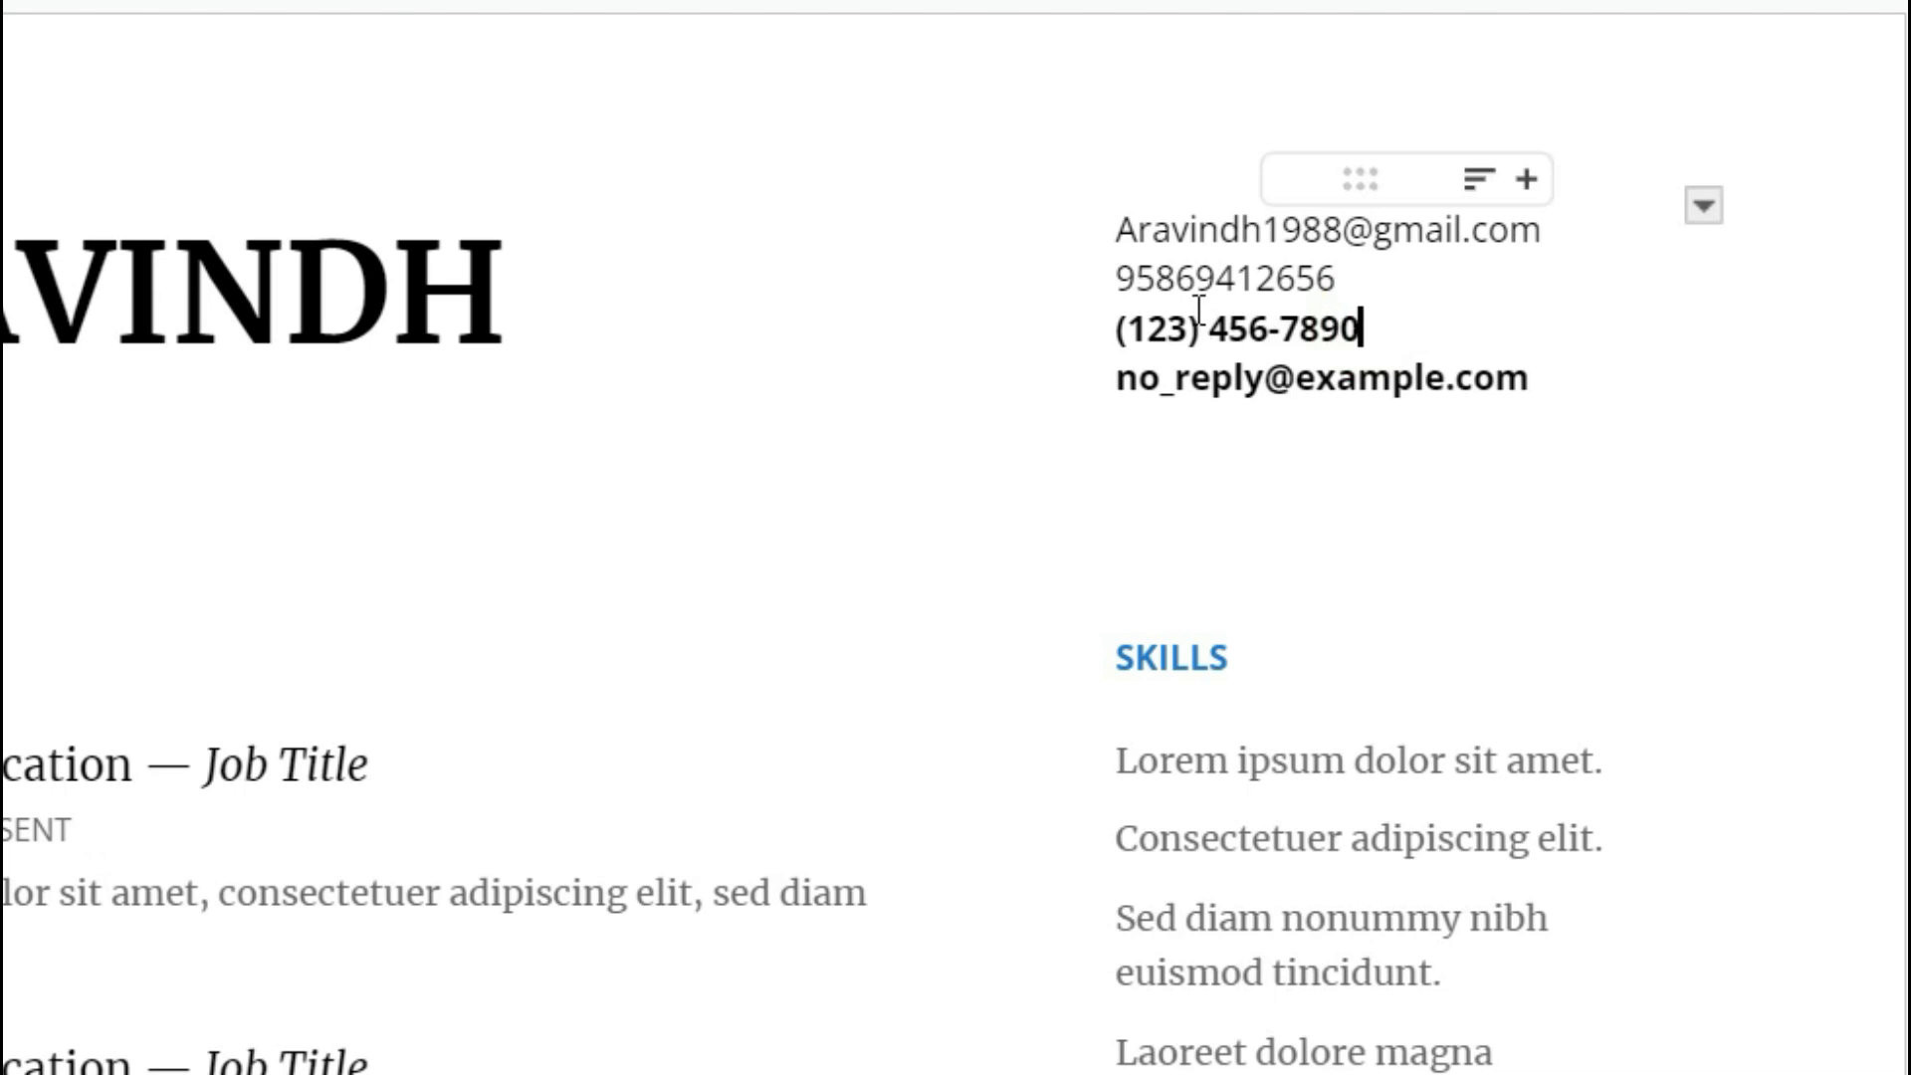
{"action": "left_click_drag", "start_coordinate": [1361, 327], "coordinate": [1120, 326]}
{"action": "key", "text": "BackSpace"}
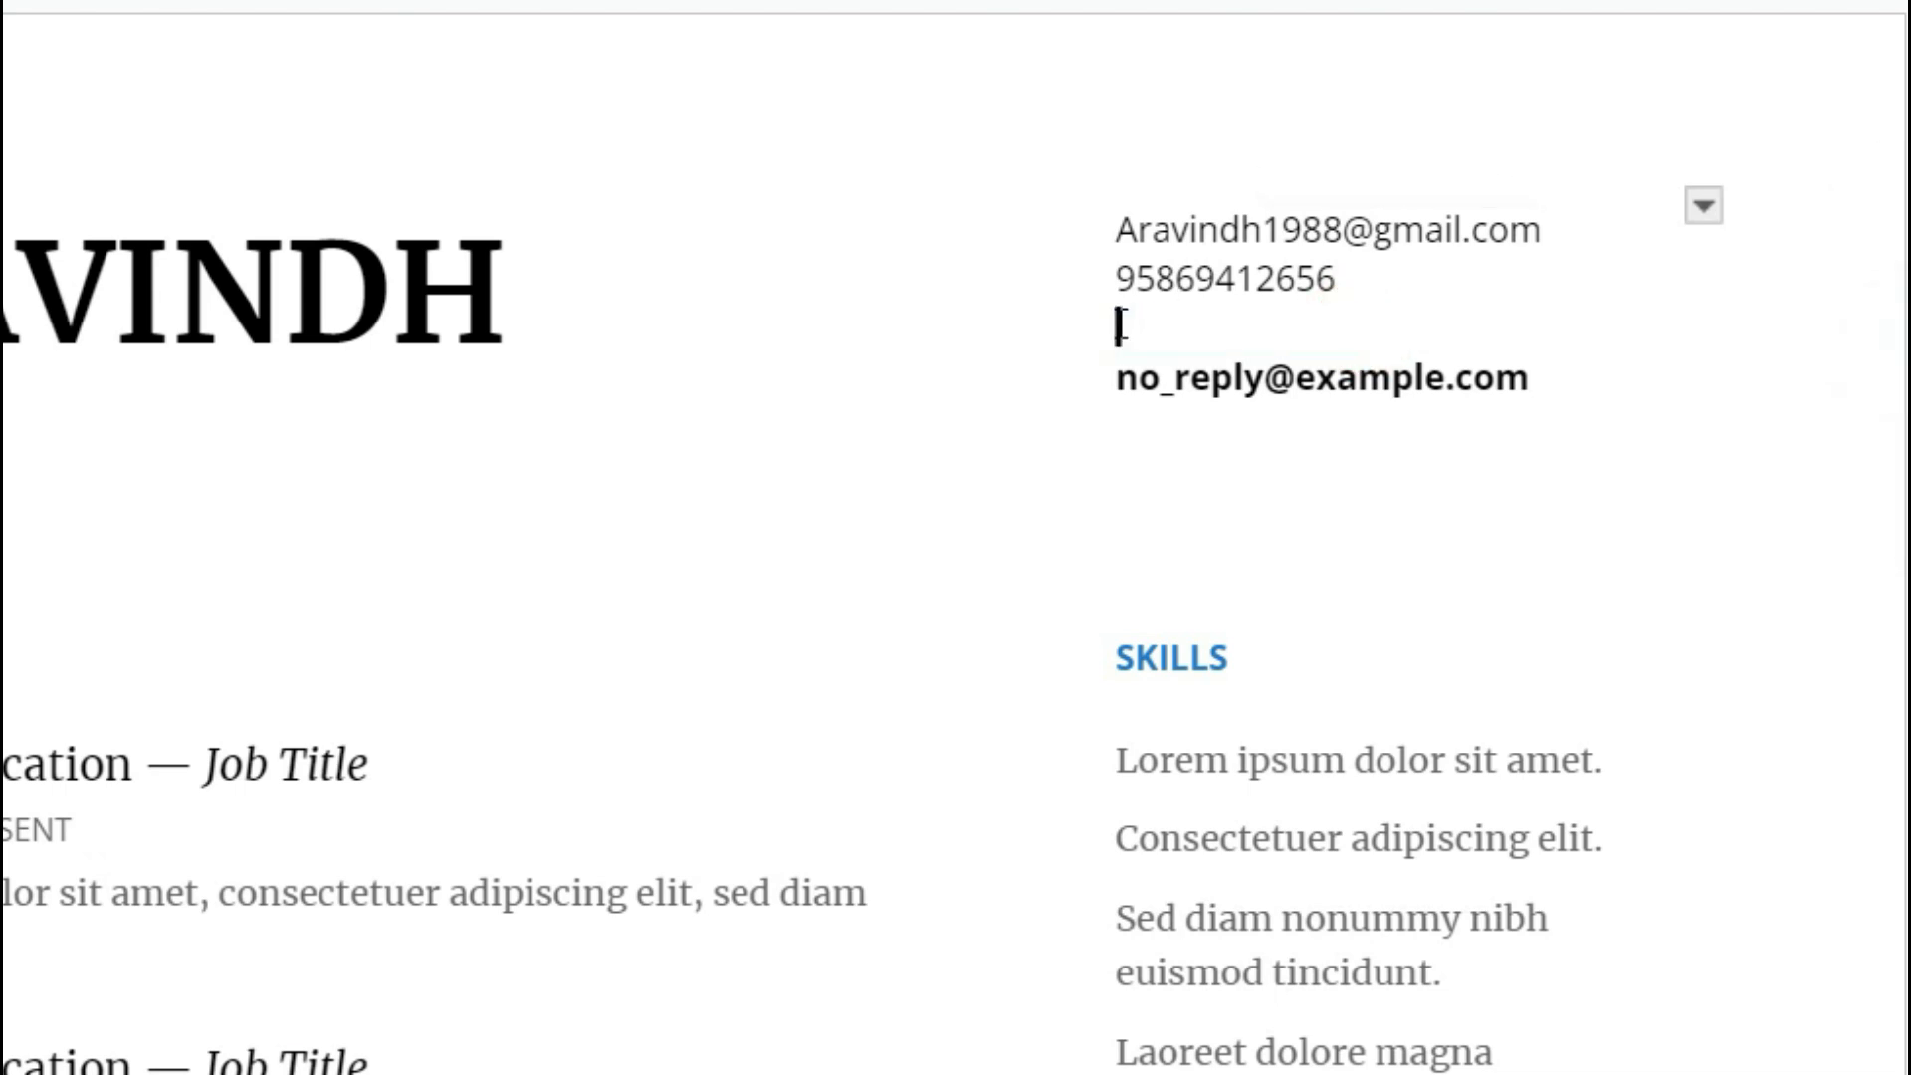
{"action": "type", "text": "Linked in"}
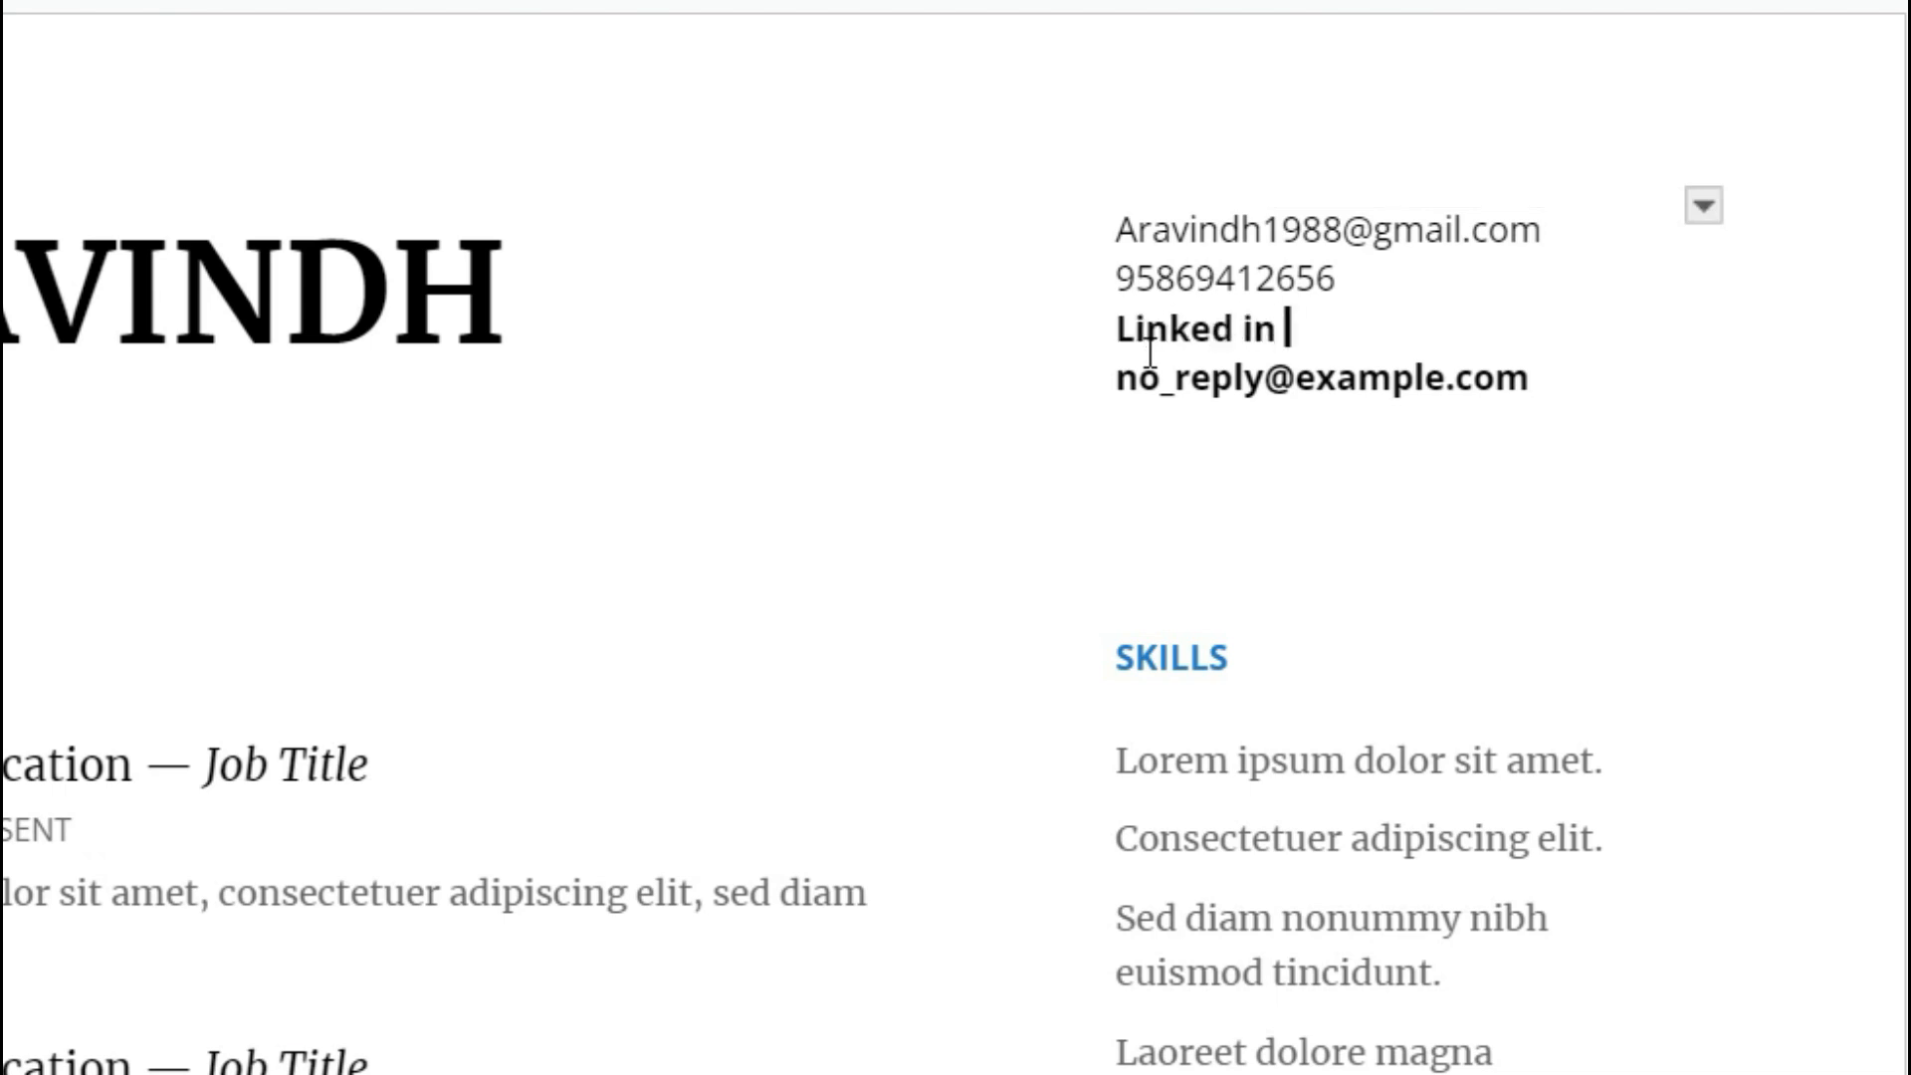
{"action": "type", "text": " Id.................."}
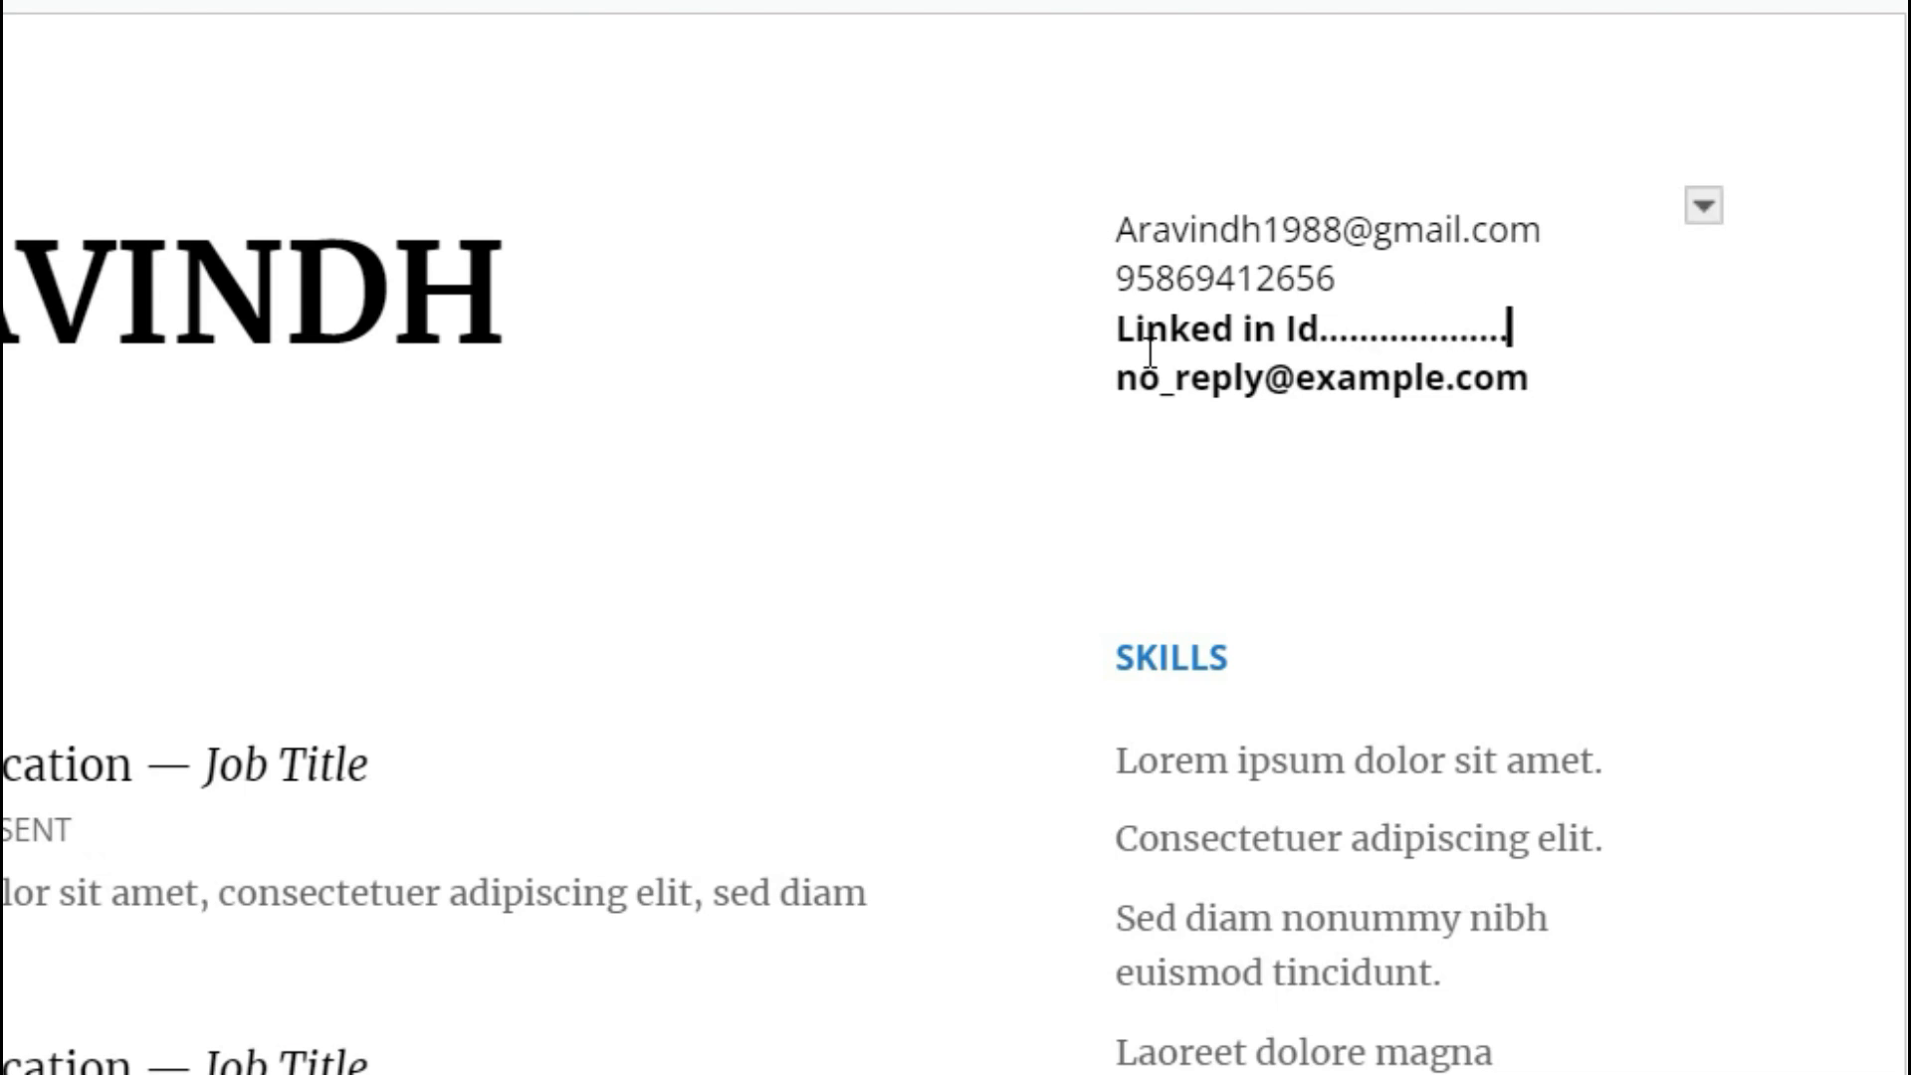
Replace the placeholder email line with 'Skype id'.
{"action": "left_click_drag", "start_coordinate": [1121, 381], "coordinate": [1534, 381]}
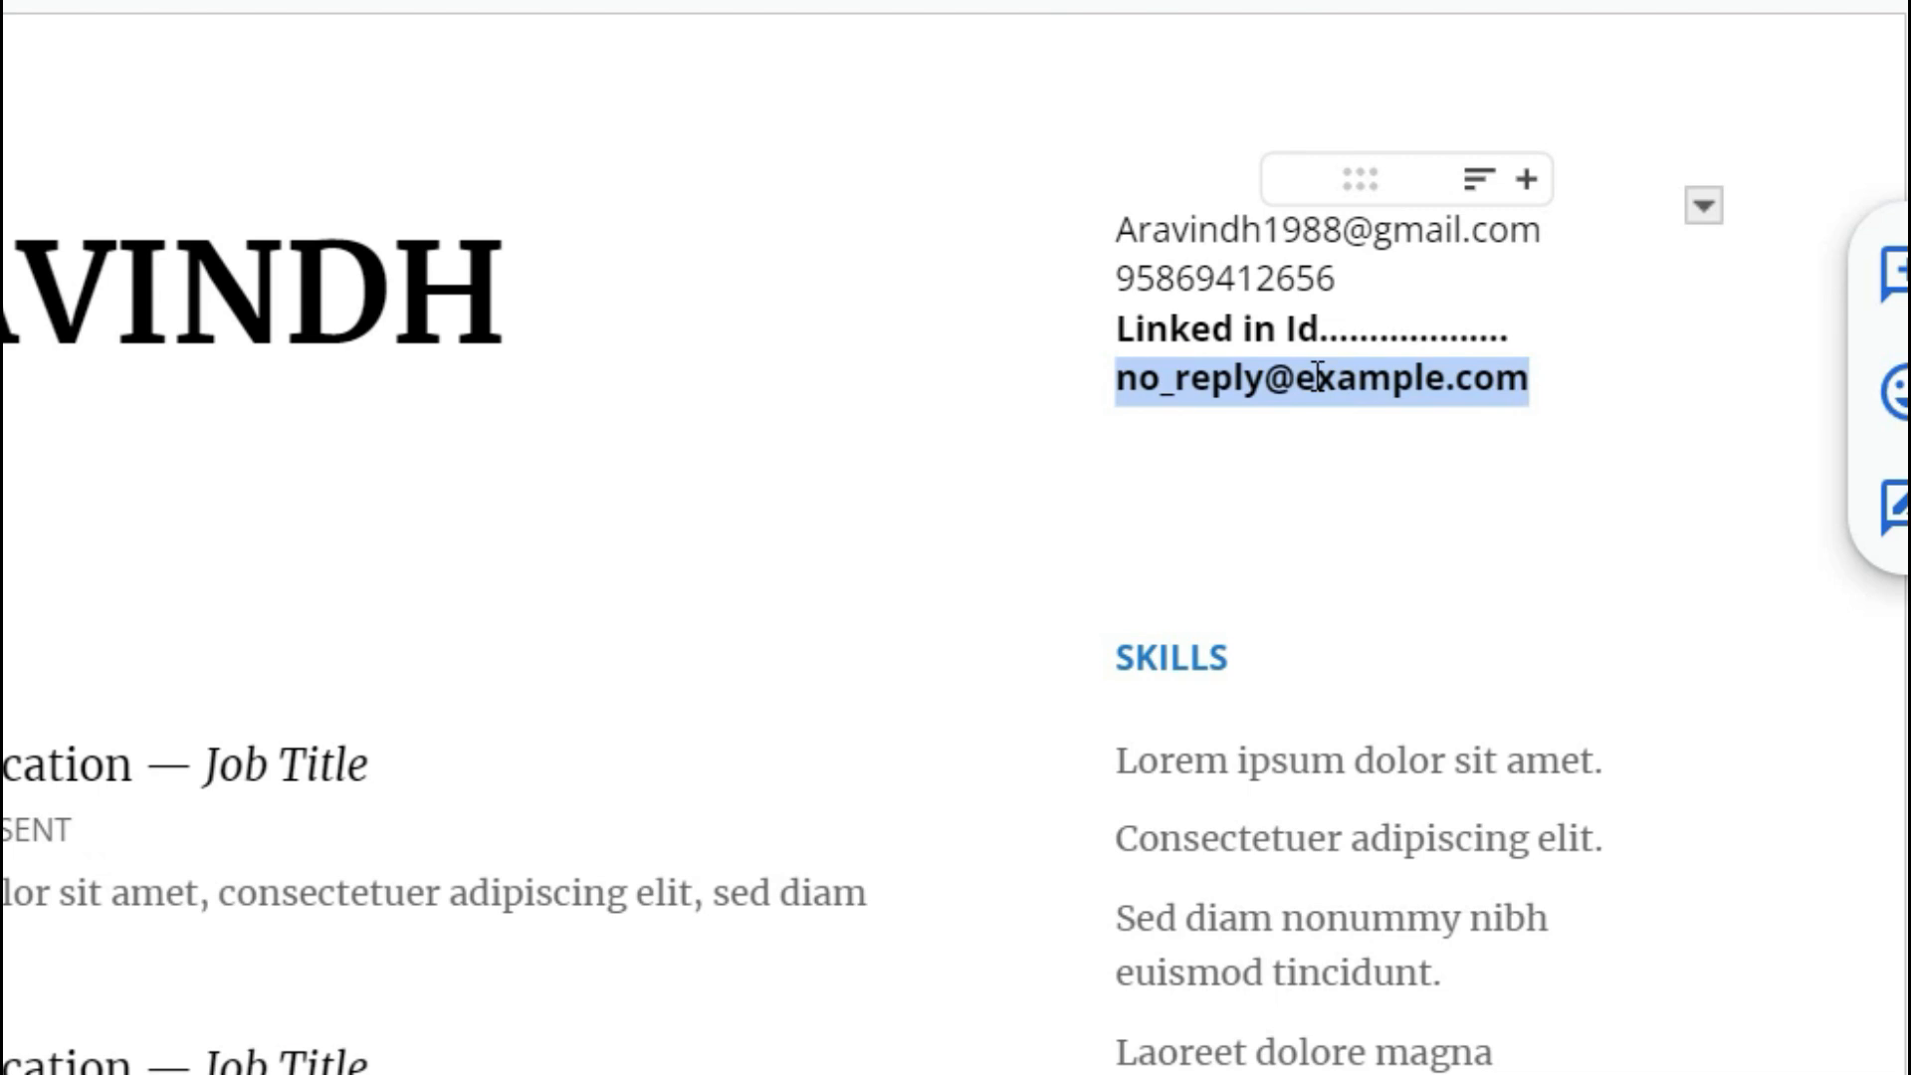
{"action": "type", "text": "FB"}
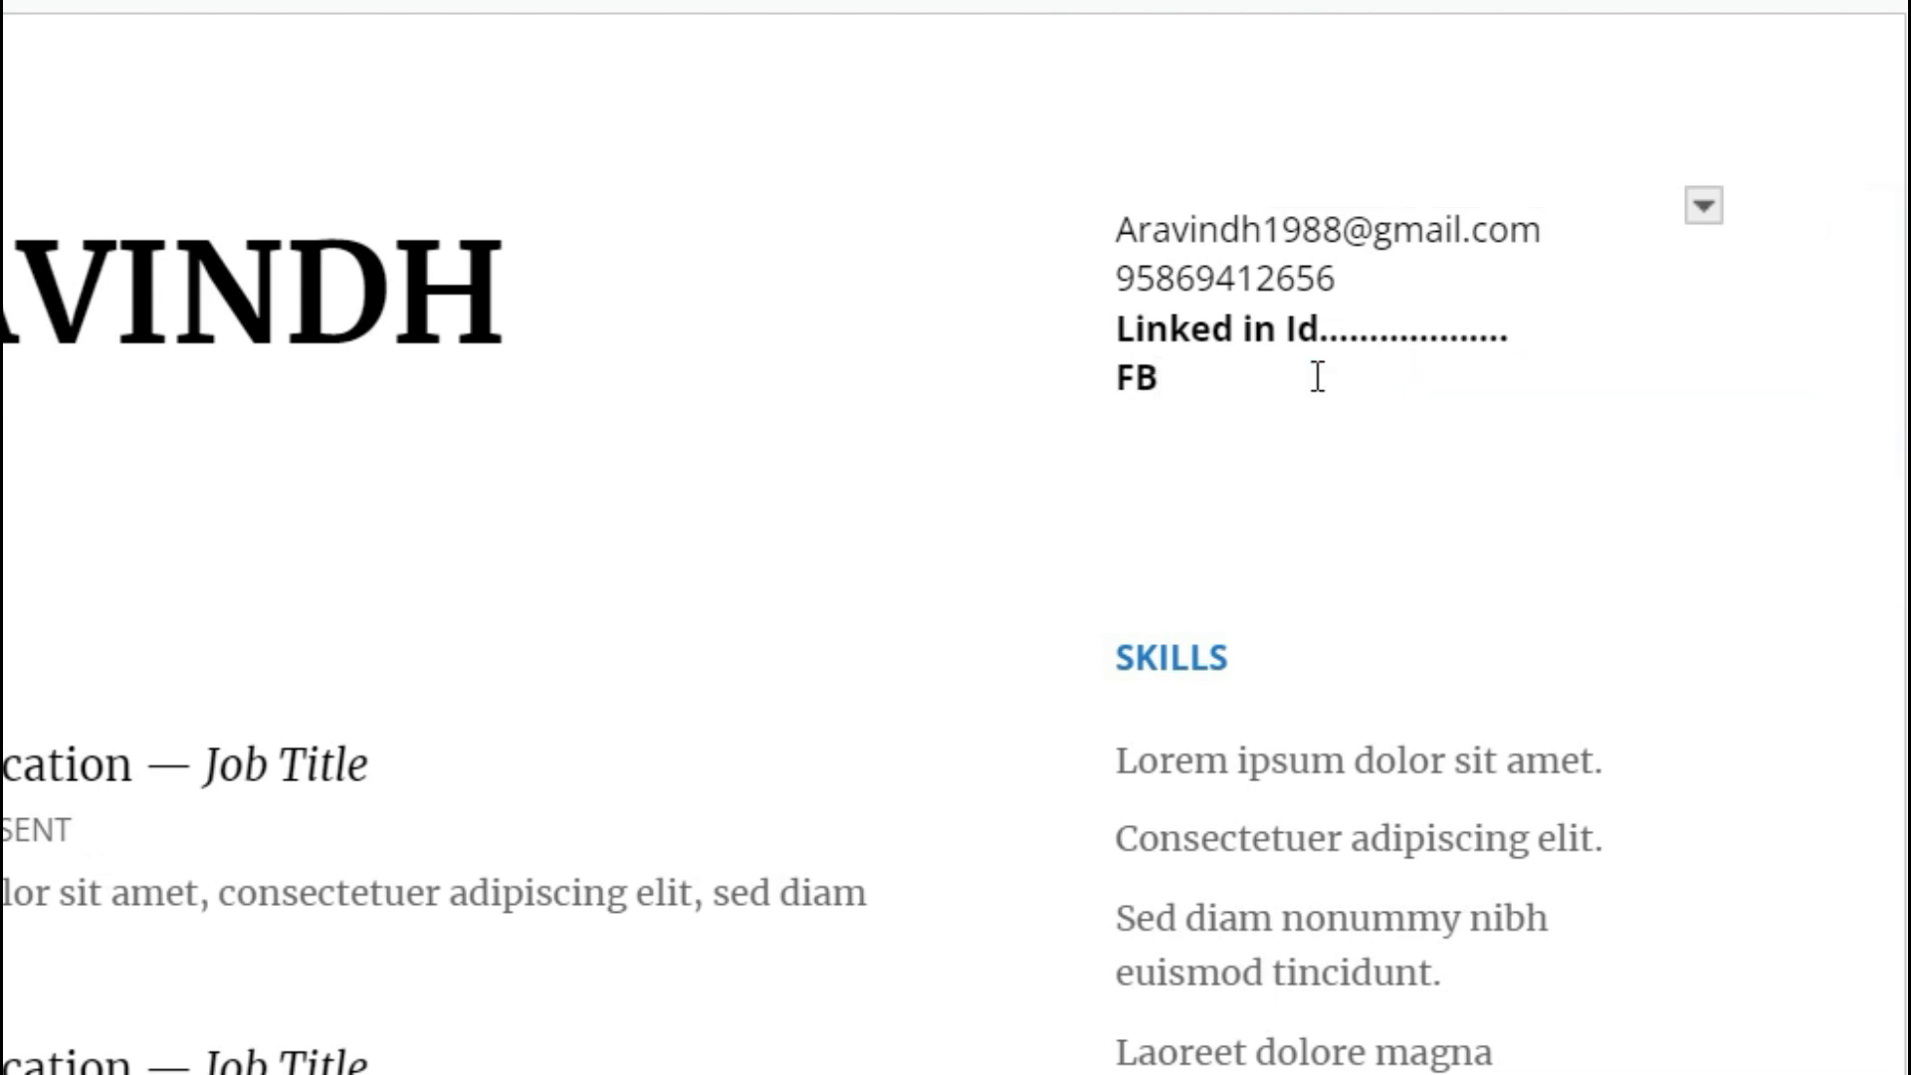
{"action": "type", "text": " or Insta Link"}
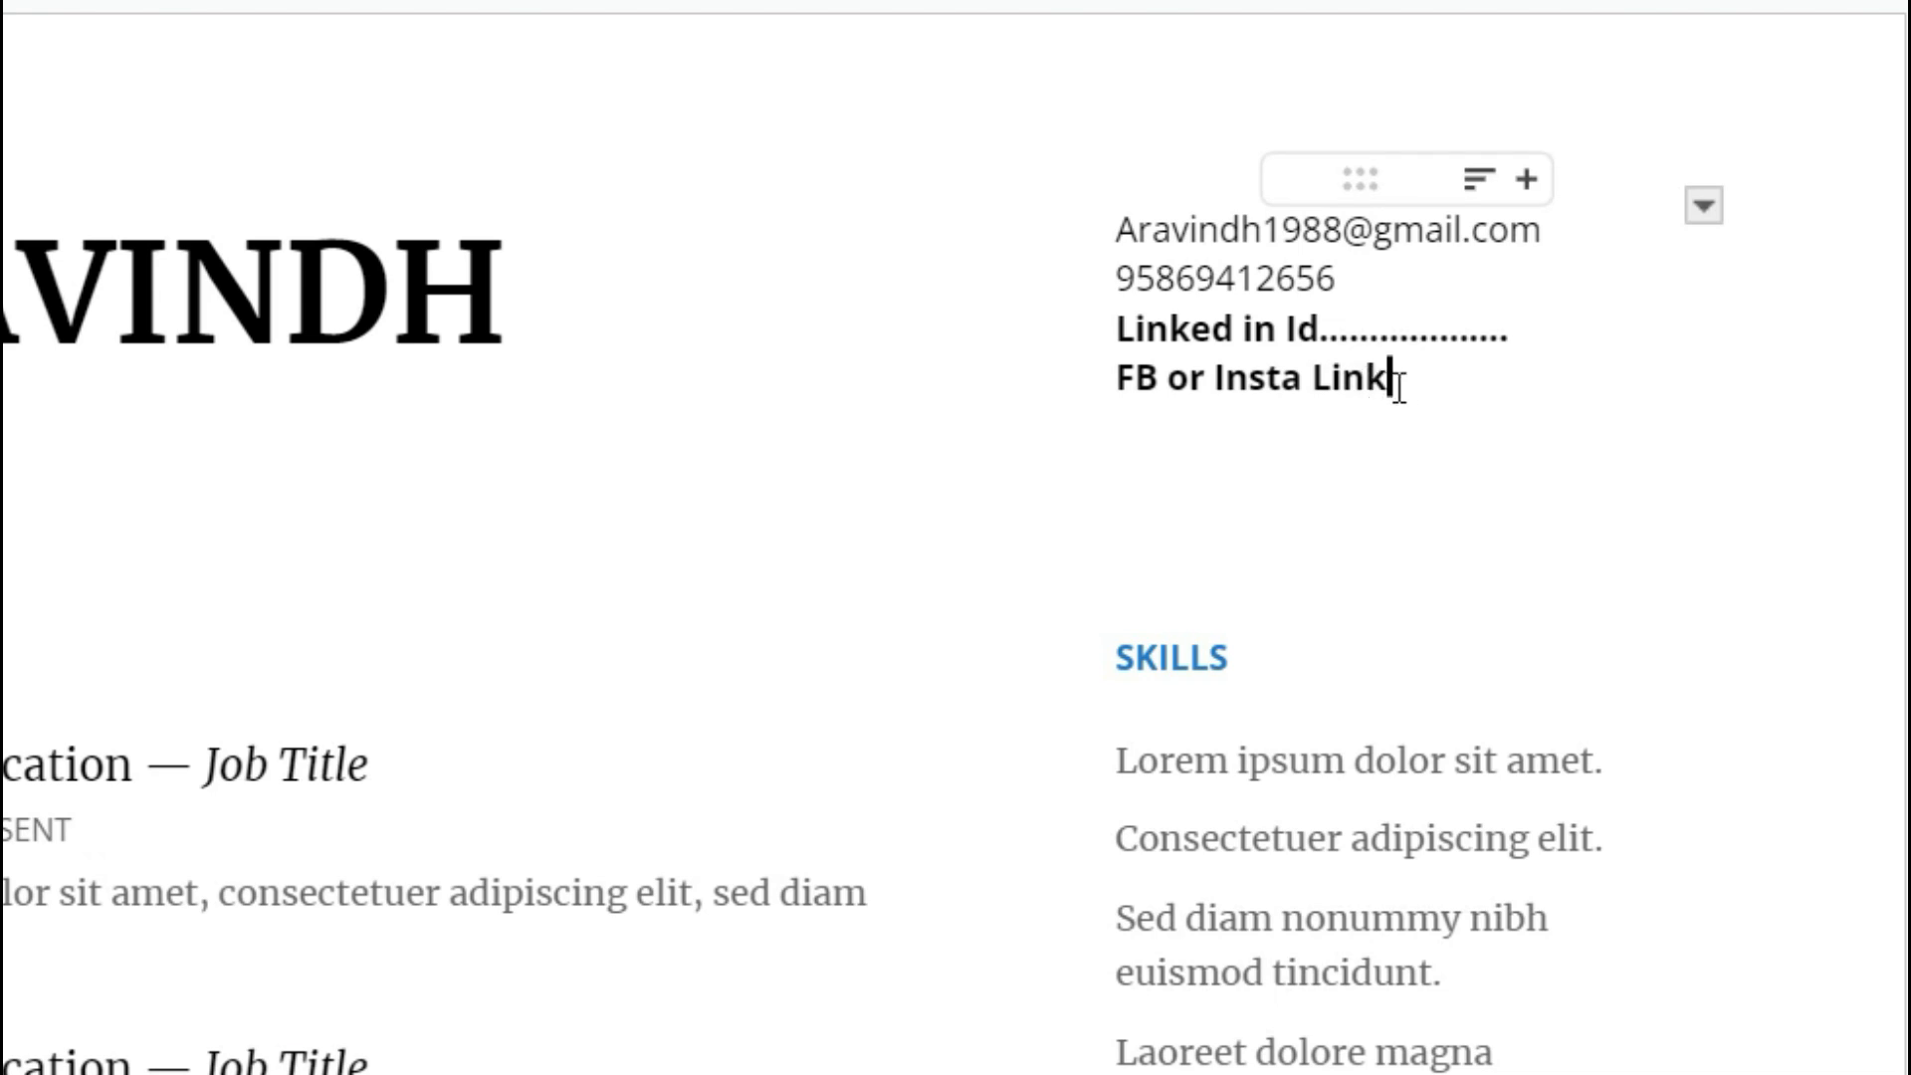
{"action": "type", "text": "/ Sky"}
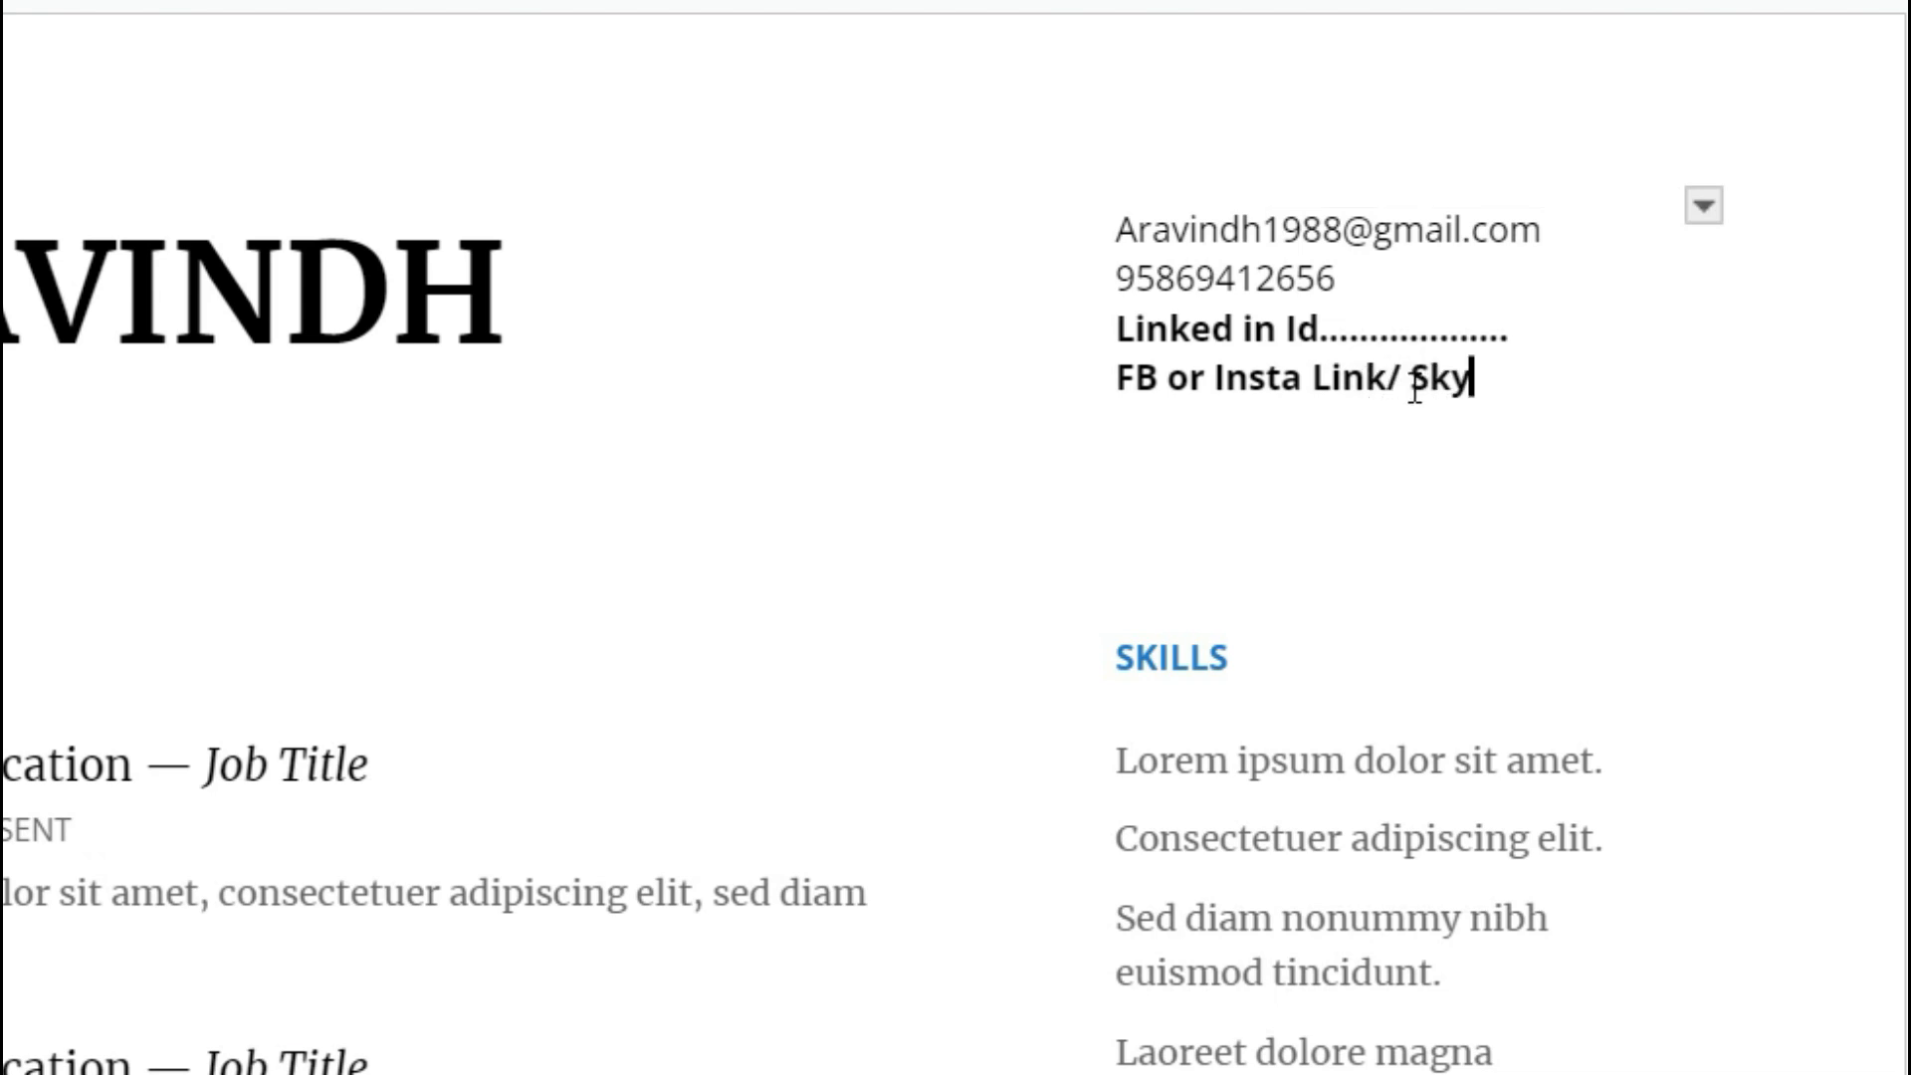
{"action": "left_click", "coordinate": [1410, 384]}
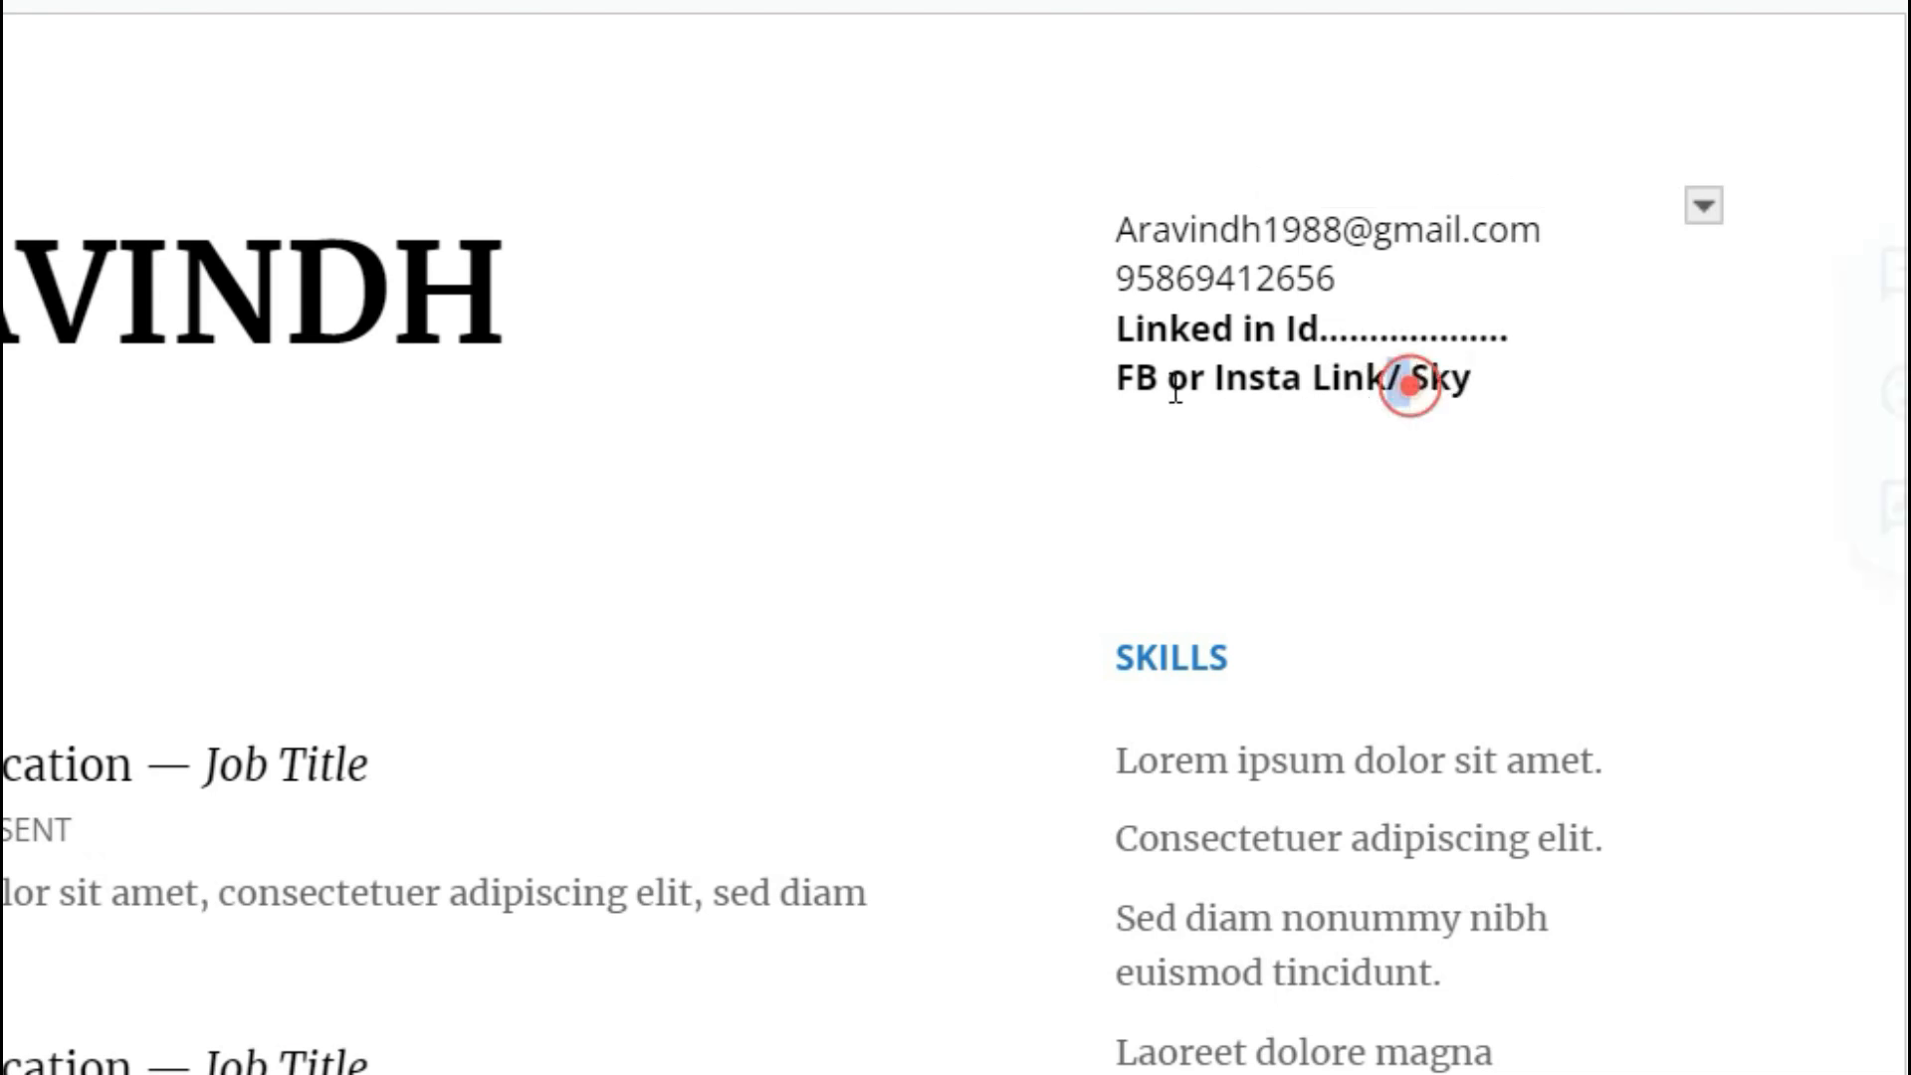
{"action": "key", "text": "shift+Home"}
{"action": "key", "text": "BackSpace"}
{"action": "type", "text": "pe "}
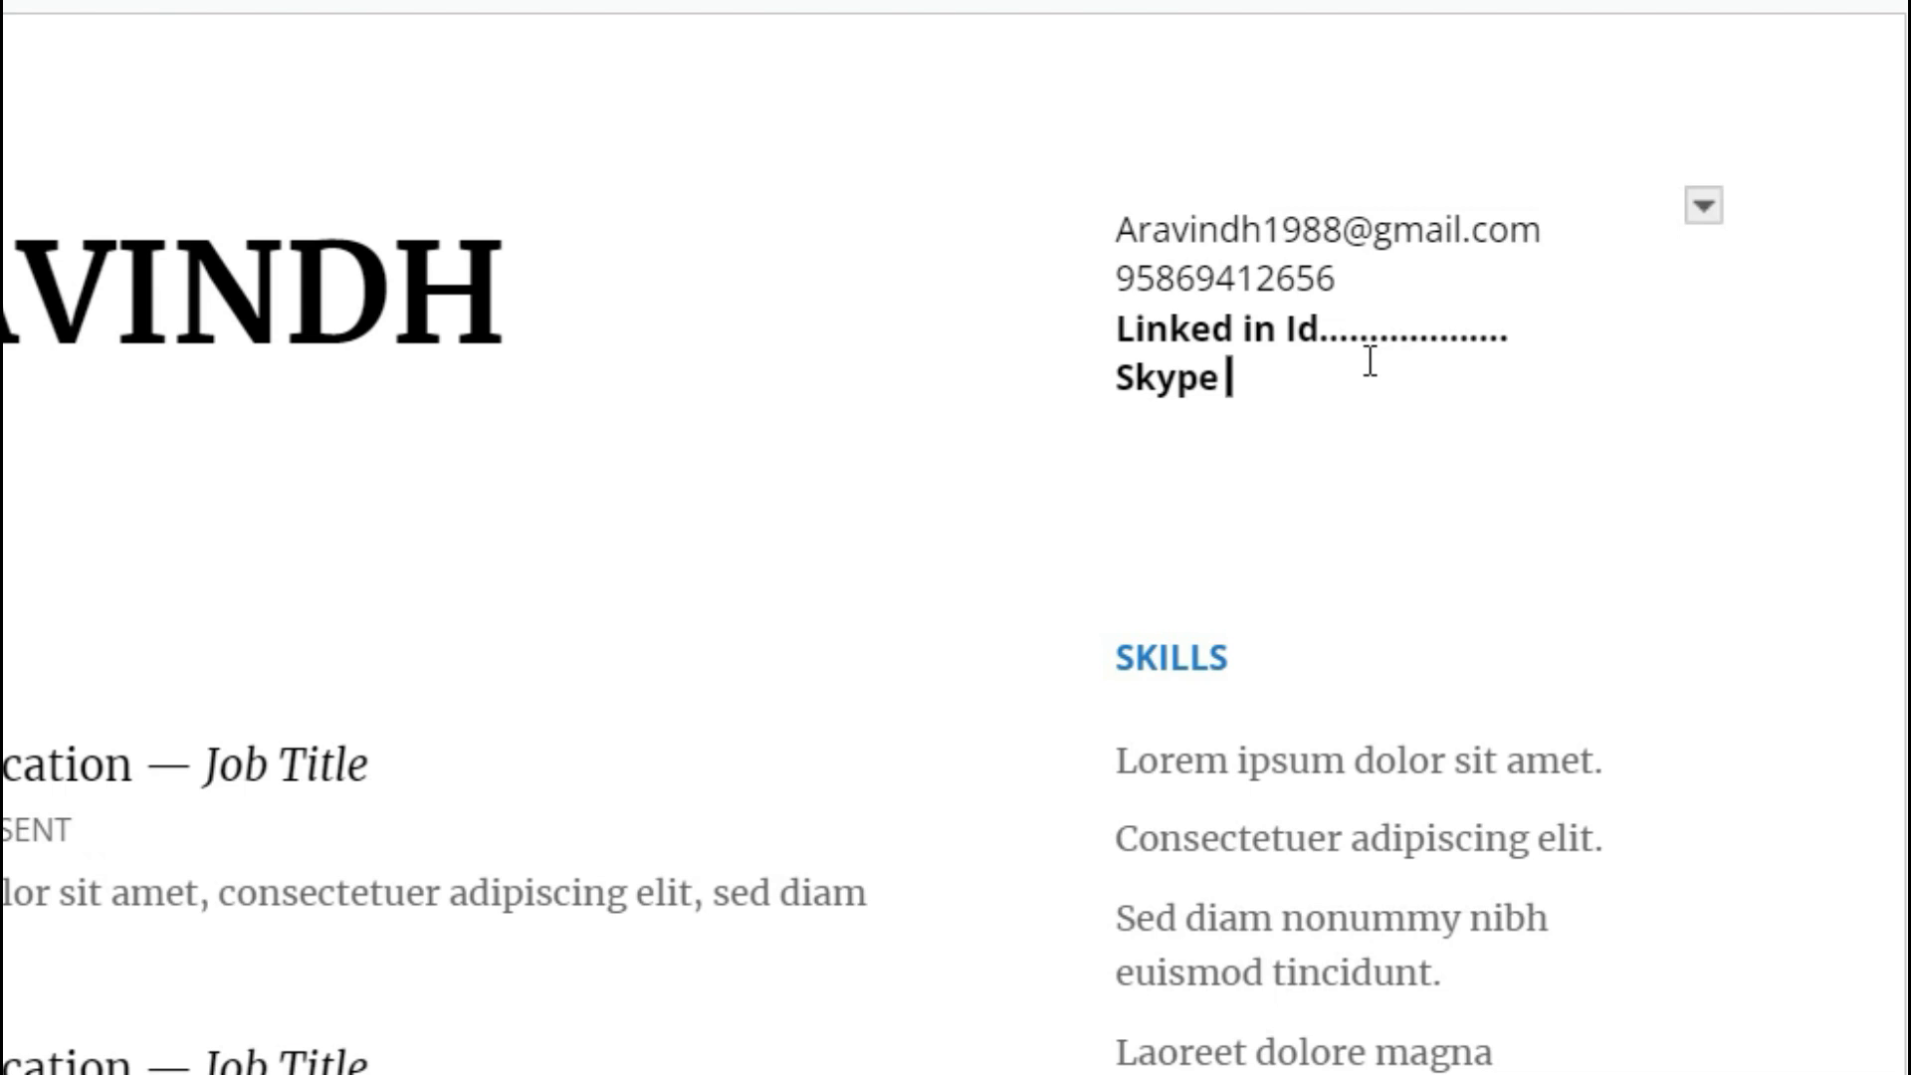
{"action": "type", "text": "id"}
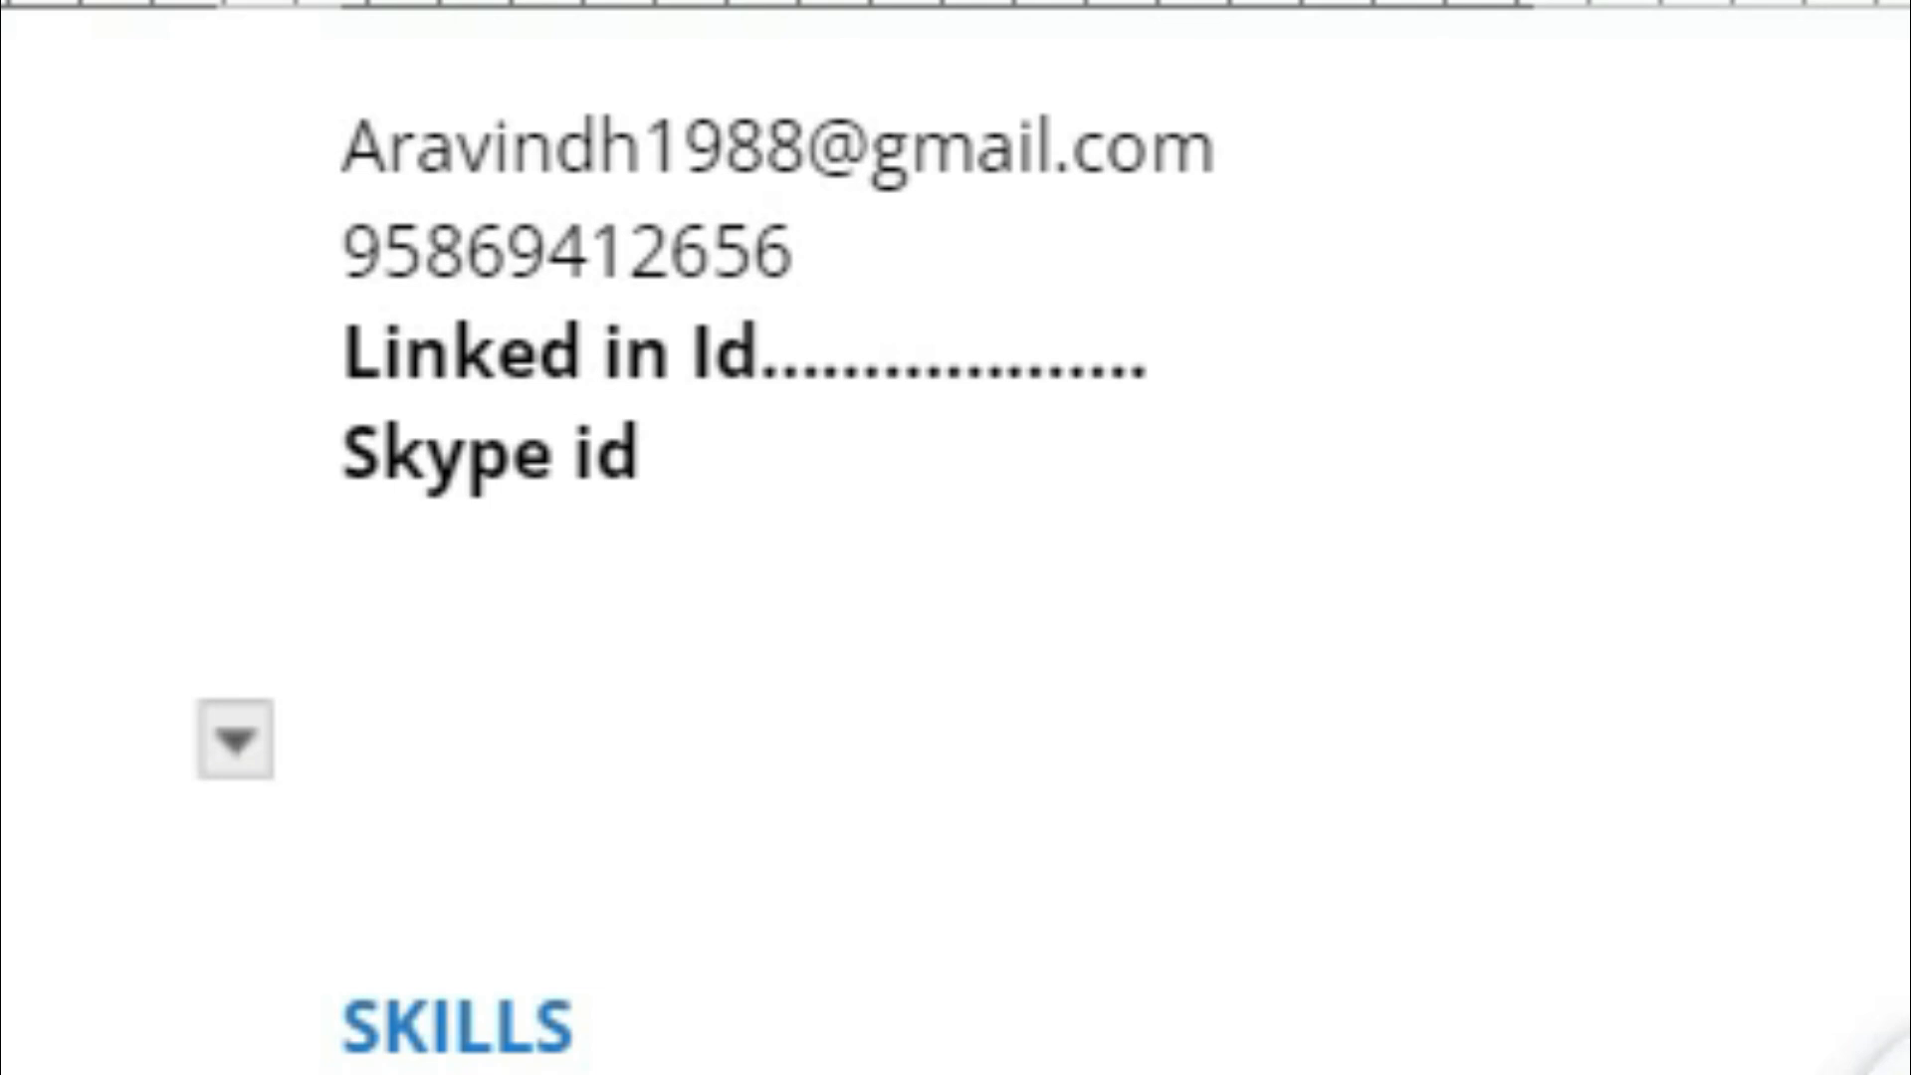
Go over the Tata Consultancy Web Analyst entry and add an empty bullet below its first bullet.
{"action": "left_click_drag", "start_coordinate": [443, 560], "coordinate": [759, 567]}
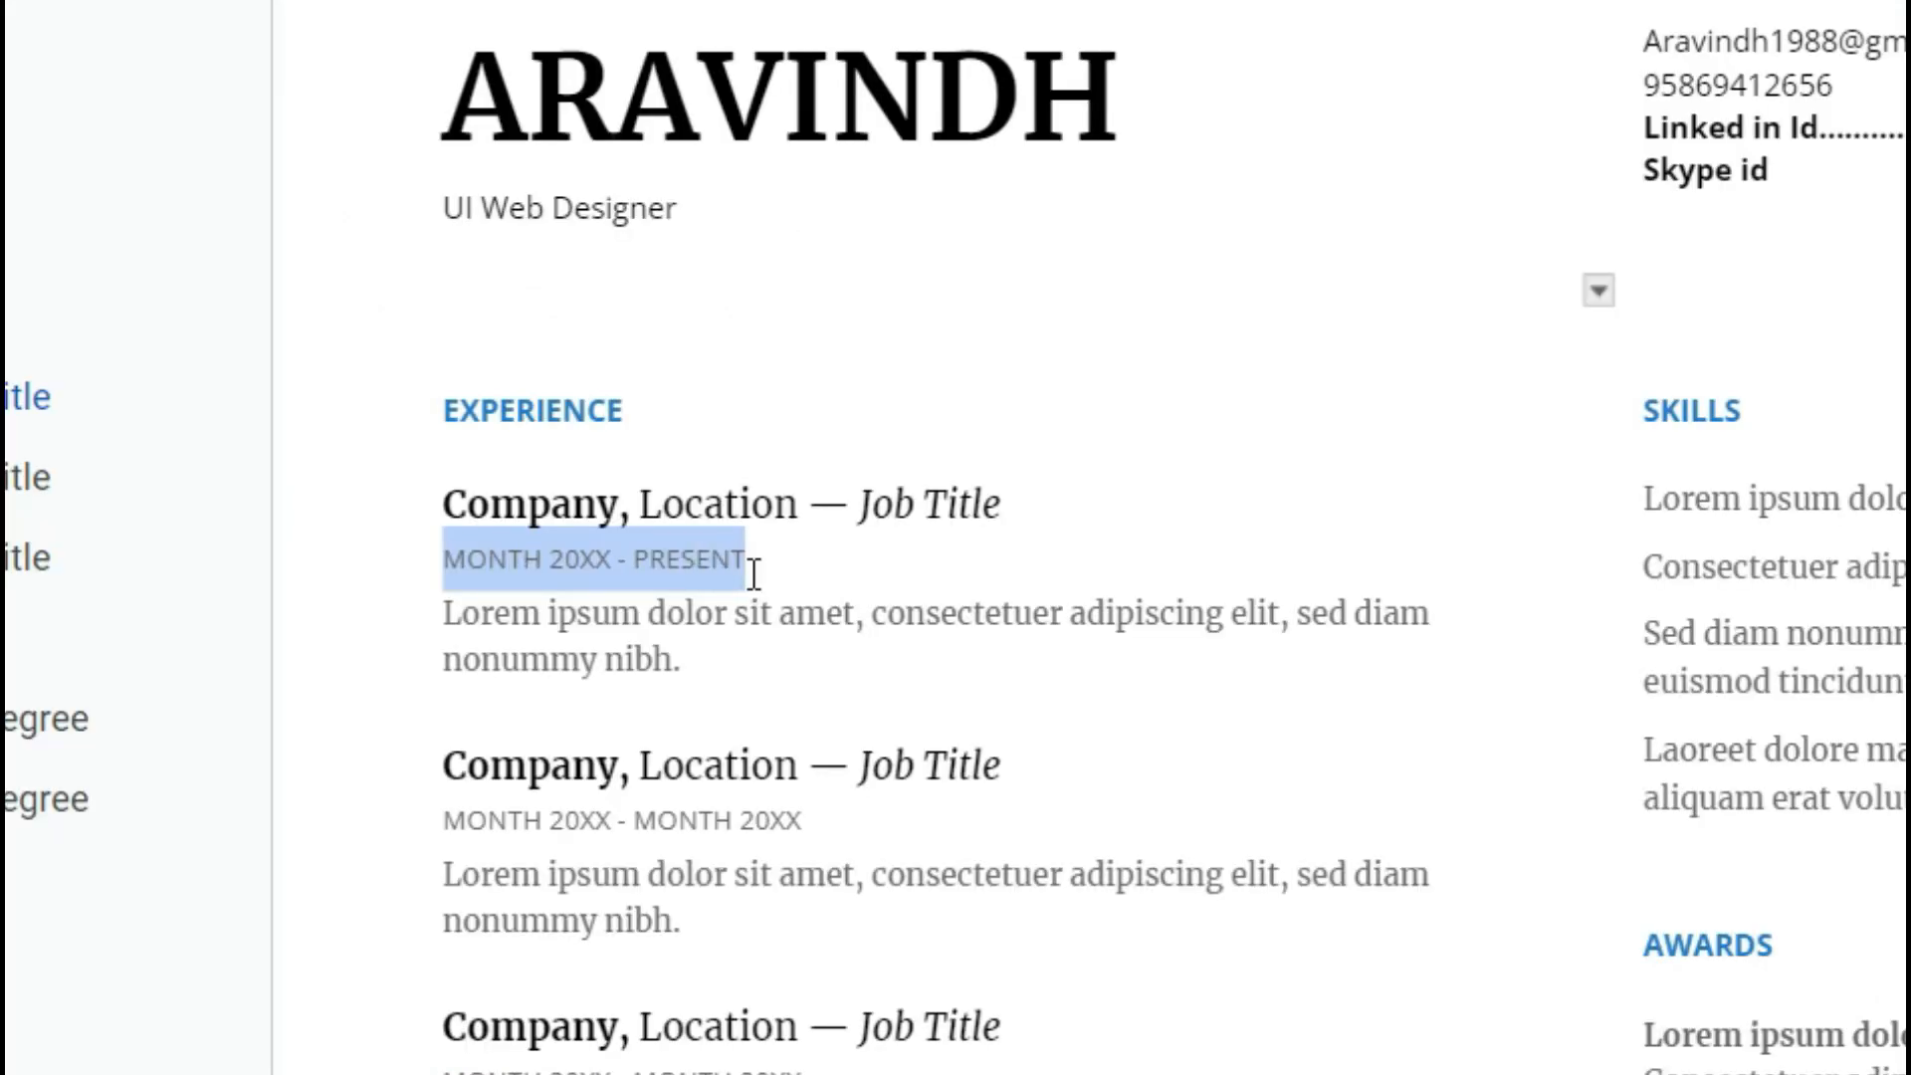
{"action": "left_click", "coordinate": [445, 618]}
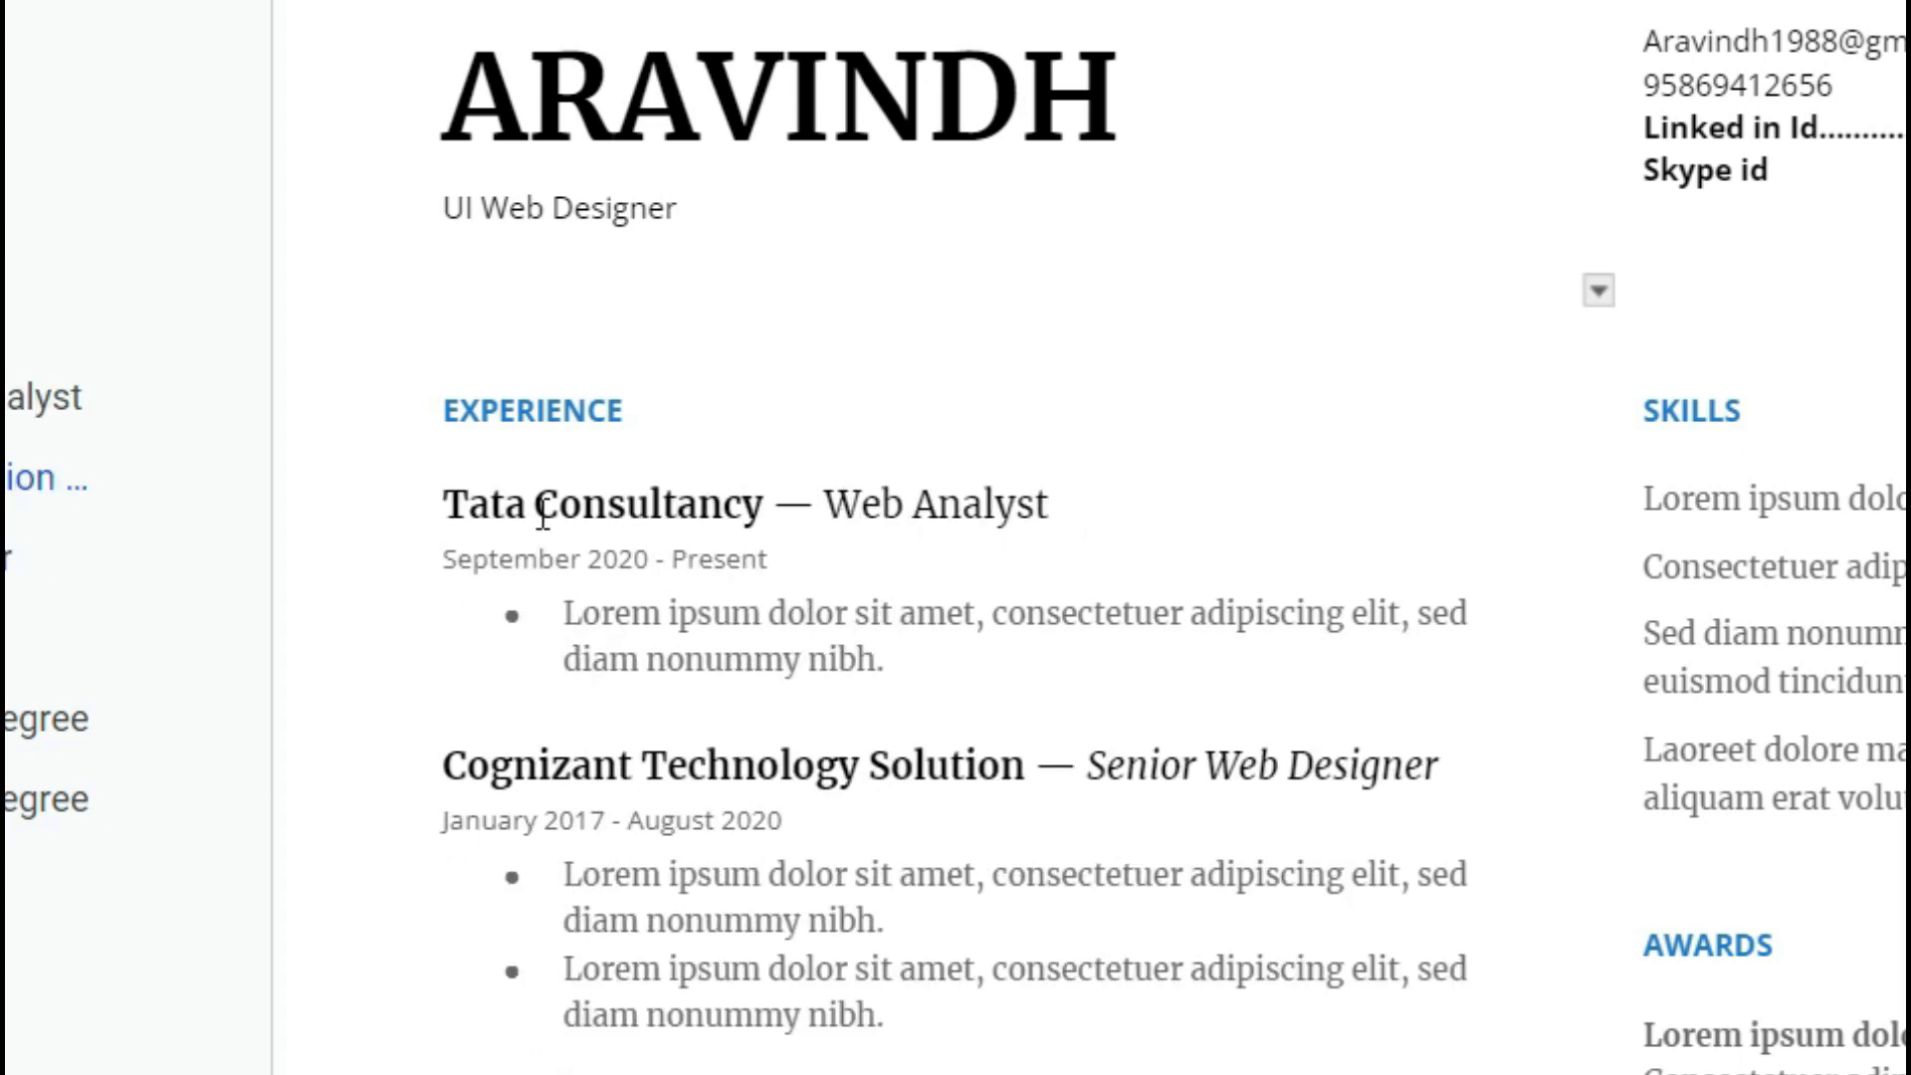
{"action": "left_click", "coordinate": [841, 503]}
{"action": "left_click_drag", "start_coordinate": [842, 501], "coordinate": [1040, 504]}
{"action": "left_click", "coordinate": [1070, 533]}
{"action": "left_click_drag", "start_coordinate": [444, 558], "coordinate": [785, 562]}
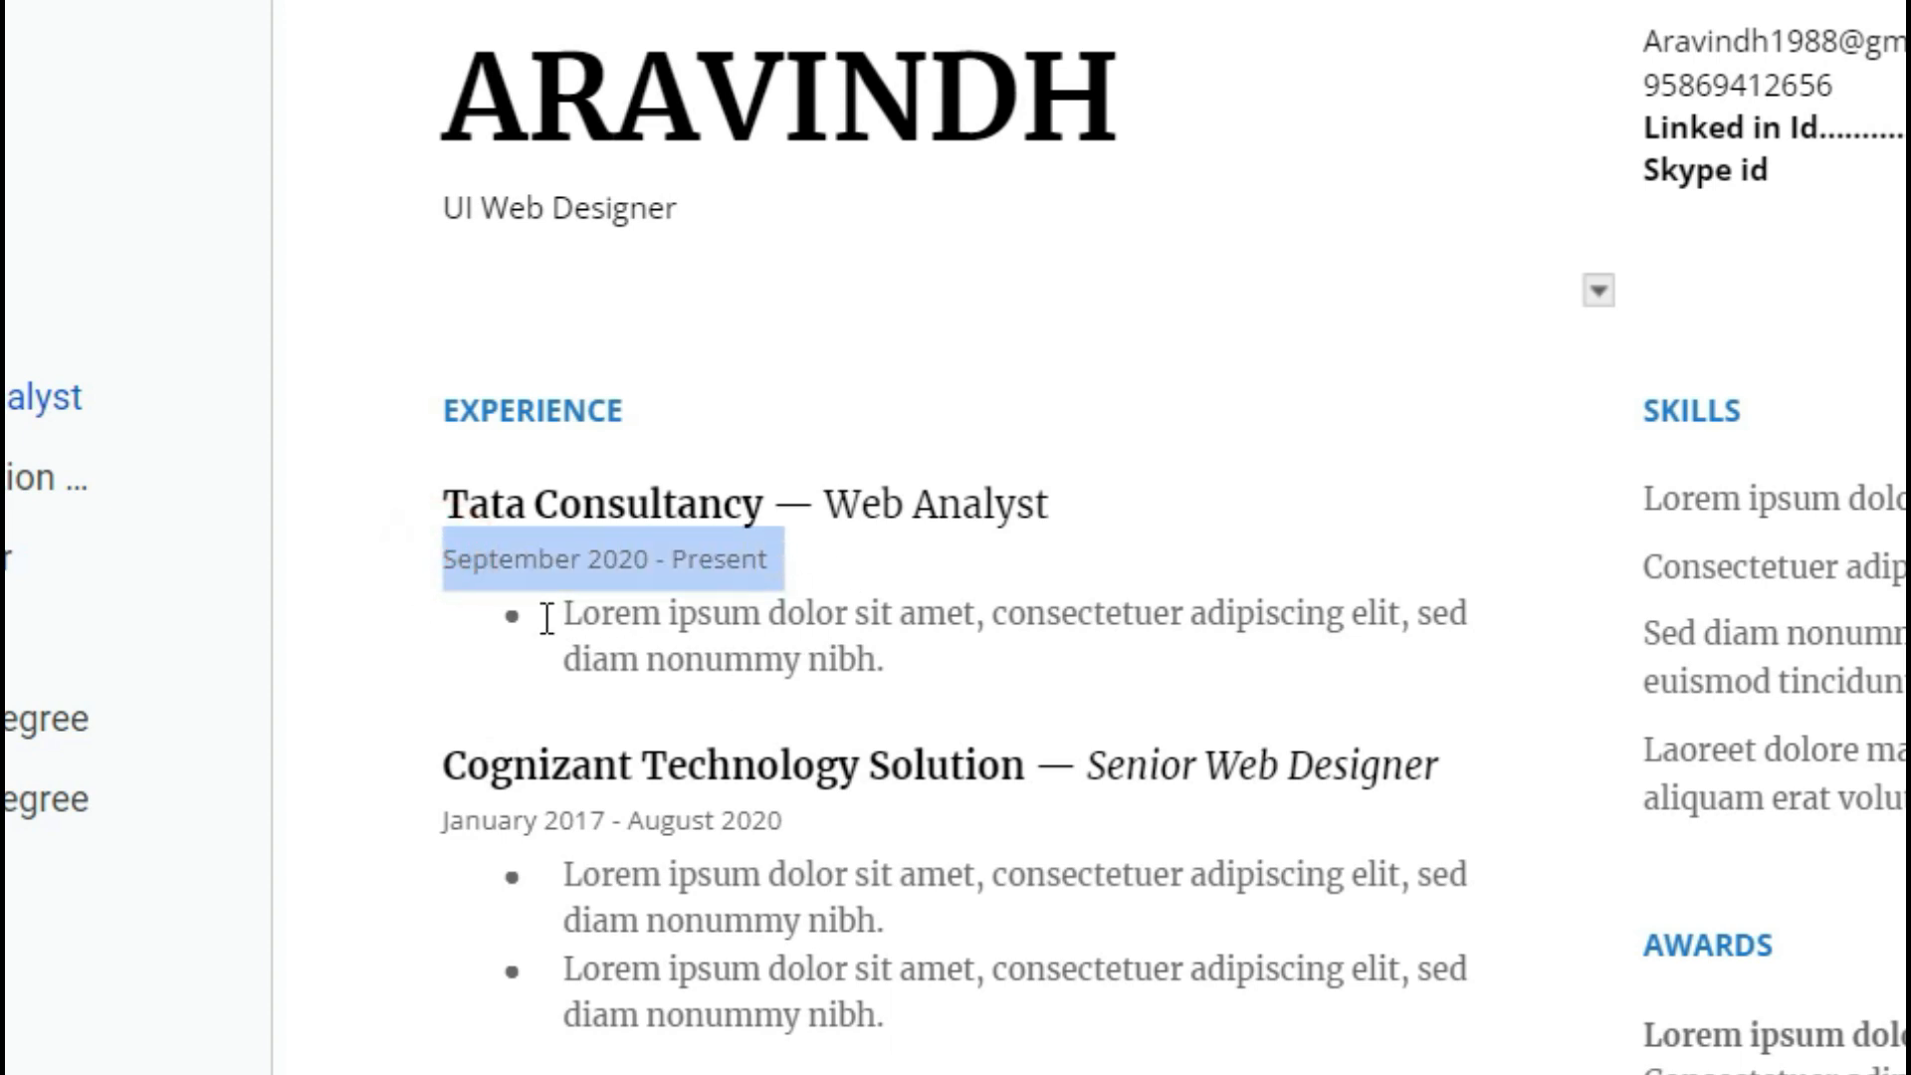
{"action": "left_click_drag", "start_coordinate": [554, 612], "coordinate": [640, 619]}
{"action": "left_click_drag", "start_coordinate": [640, 619], "coordinate": [780, 558]}
{"action": "left_click_drag", "start_coordinate": [559, 613], "coordinate": [904, 656]}
{"action": "left_click", "coordinate": [938, 655]}
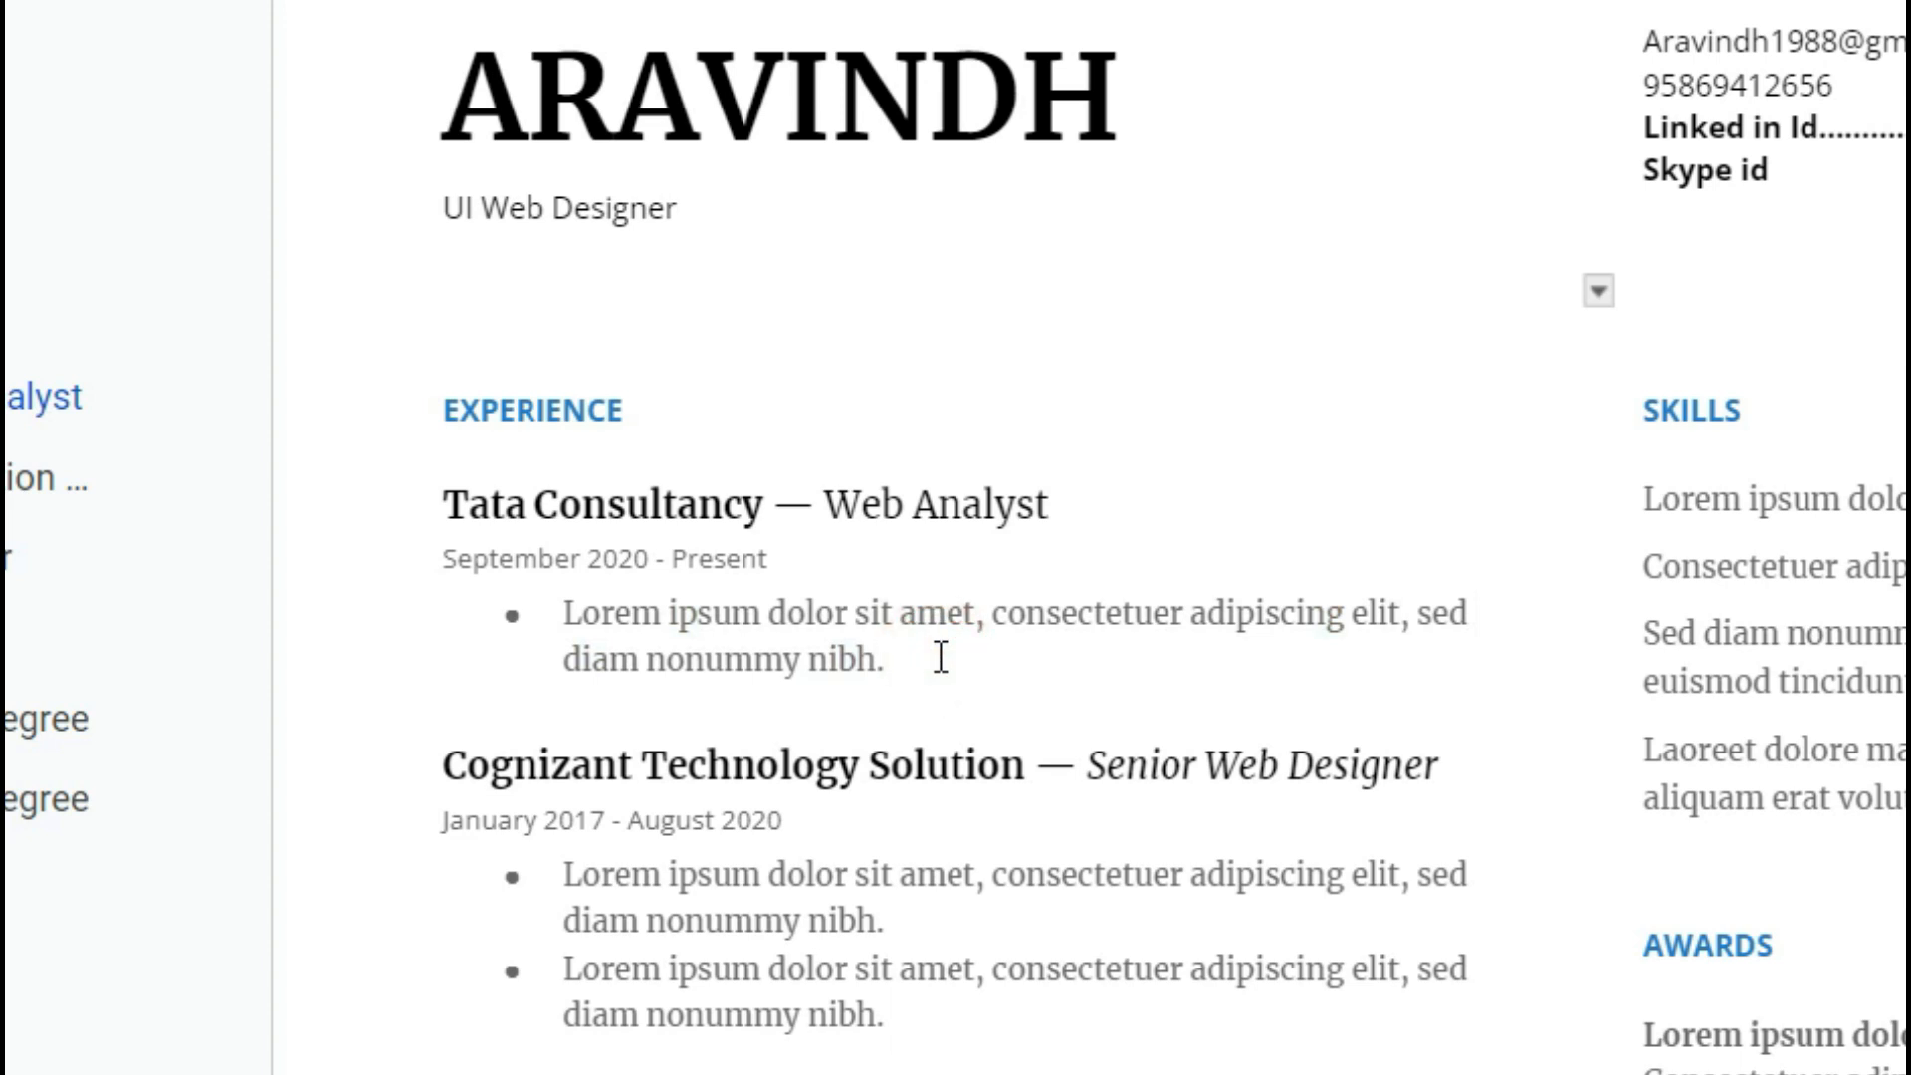
{"action": "key", "text": "Return"}
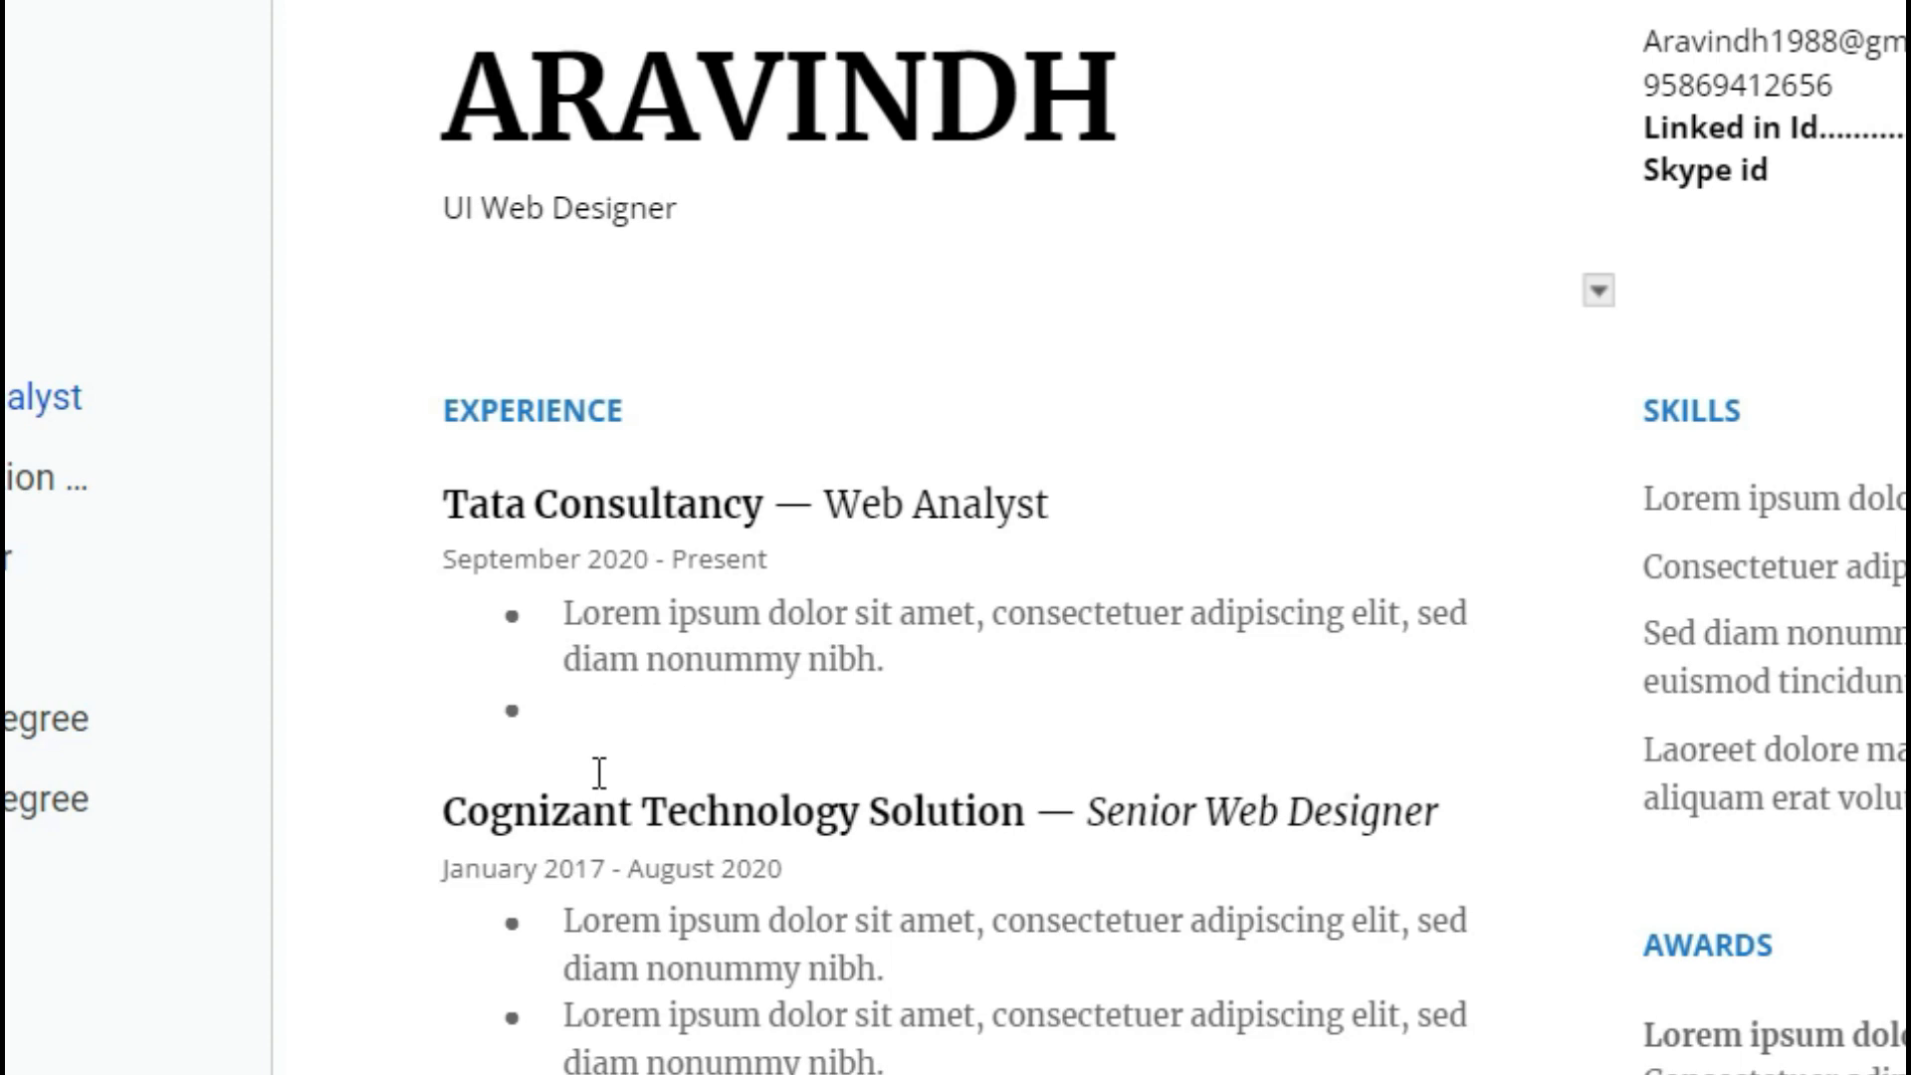
{"action": "scroll", "coordinate": [598, 773], "scroll_direction": "down", "scroll_amount": 2}
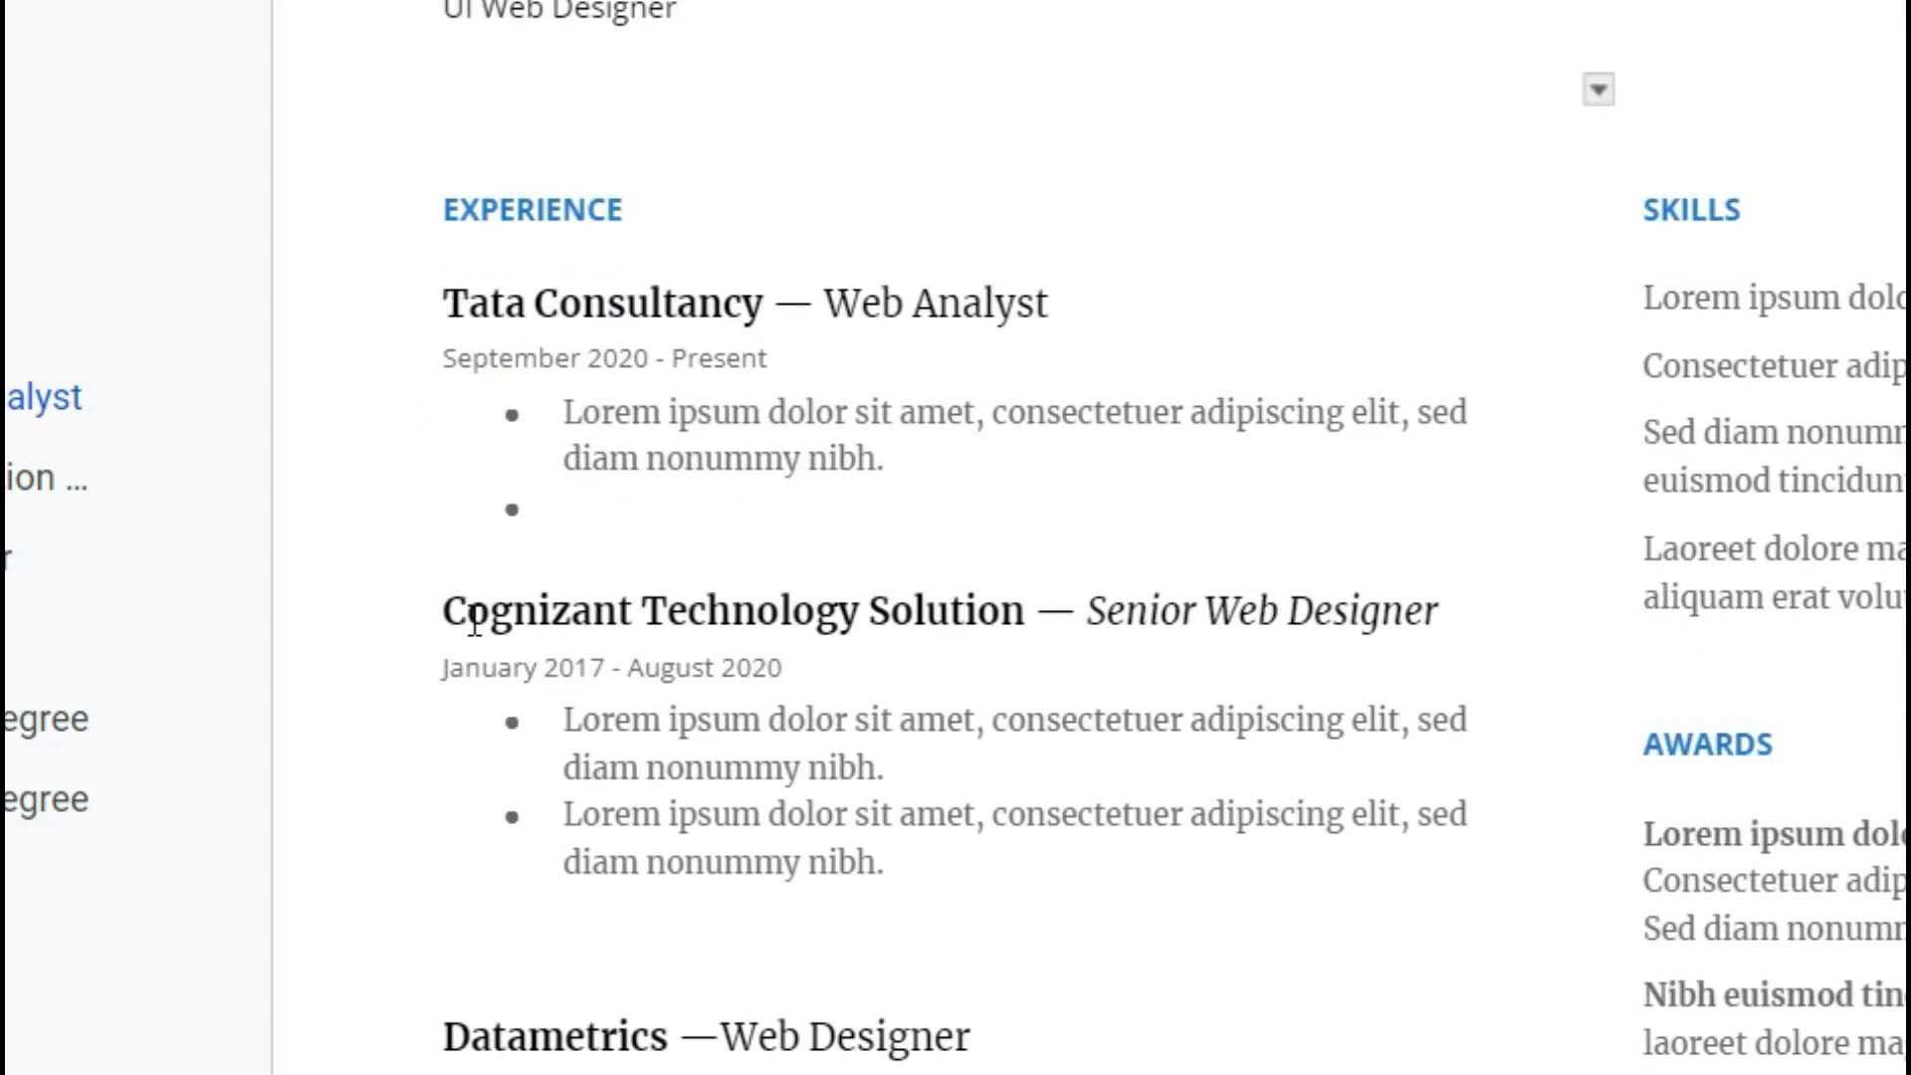
{"action": "left_click_drag", "start_coordinate": [470, 619], "coordinate": [839, 629]}
{"action": "left_click_drag", "start_coordinate": [494, 1025], "coordinate": [835, 1030]}
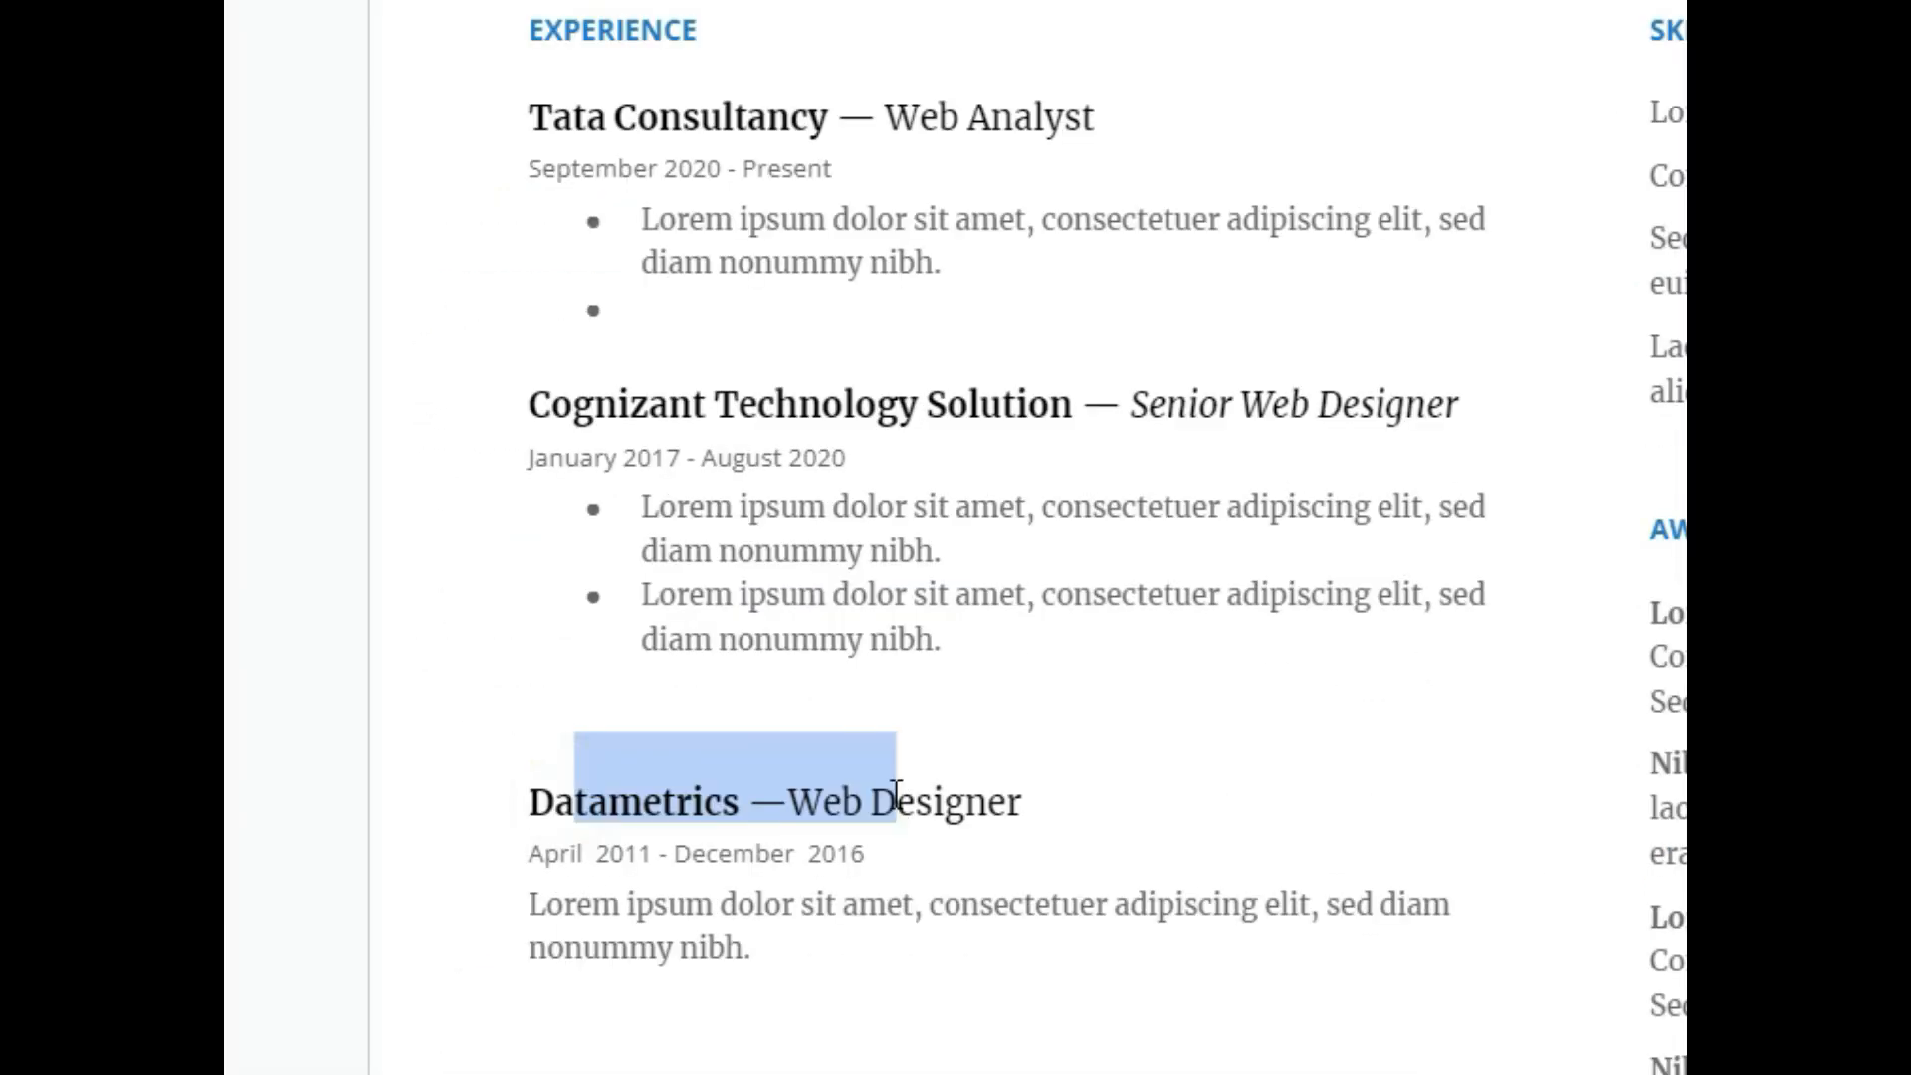
{"action": "left_click_drag", "start_coordinate": [575, 171], "coordinate": [875, 179]}
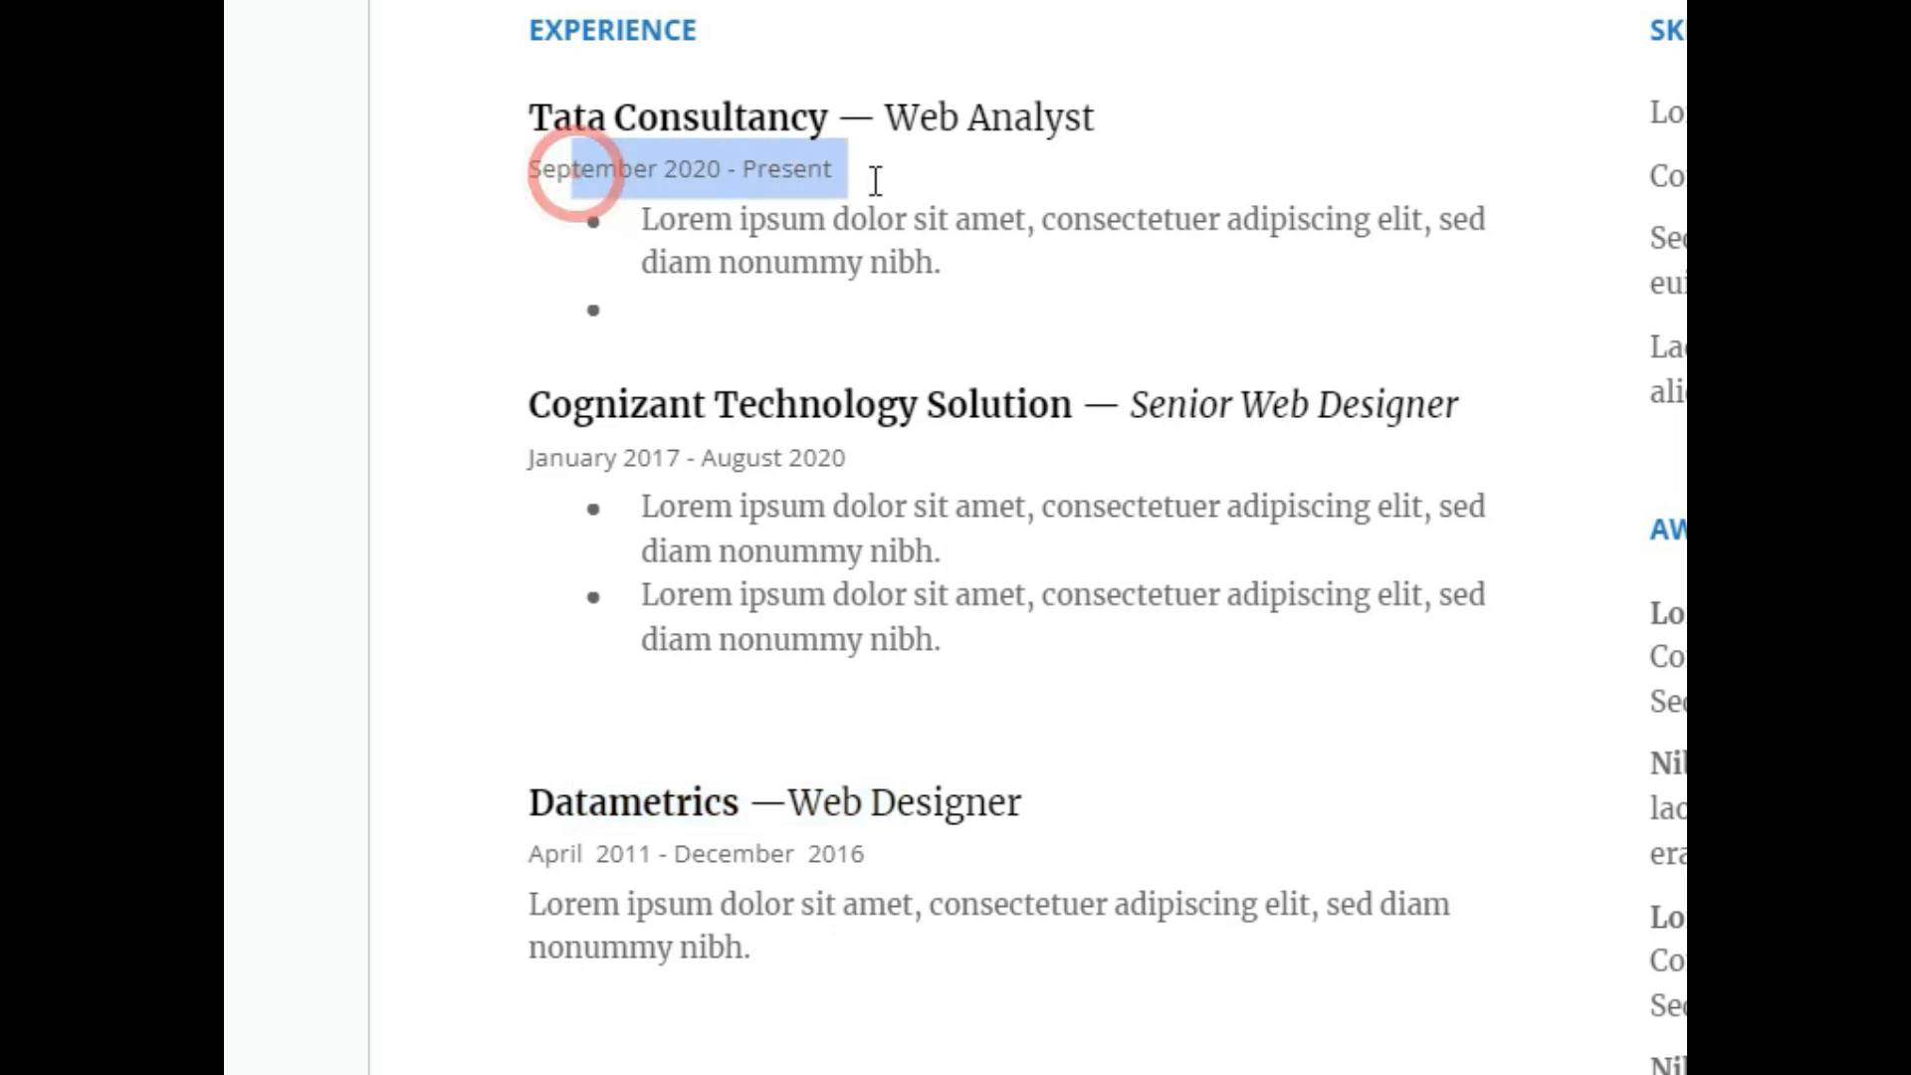
{"action": "left_click_drag", "start_coordinate": [600, 456], "coordinate": [881, 460]}
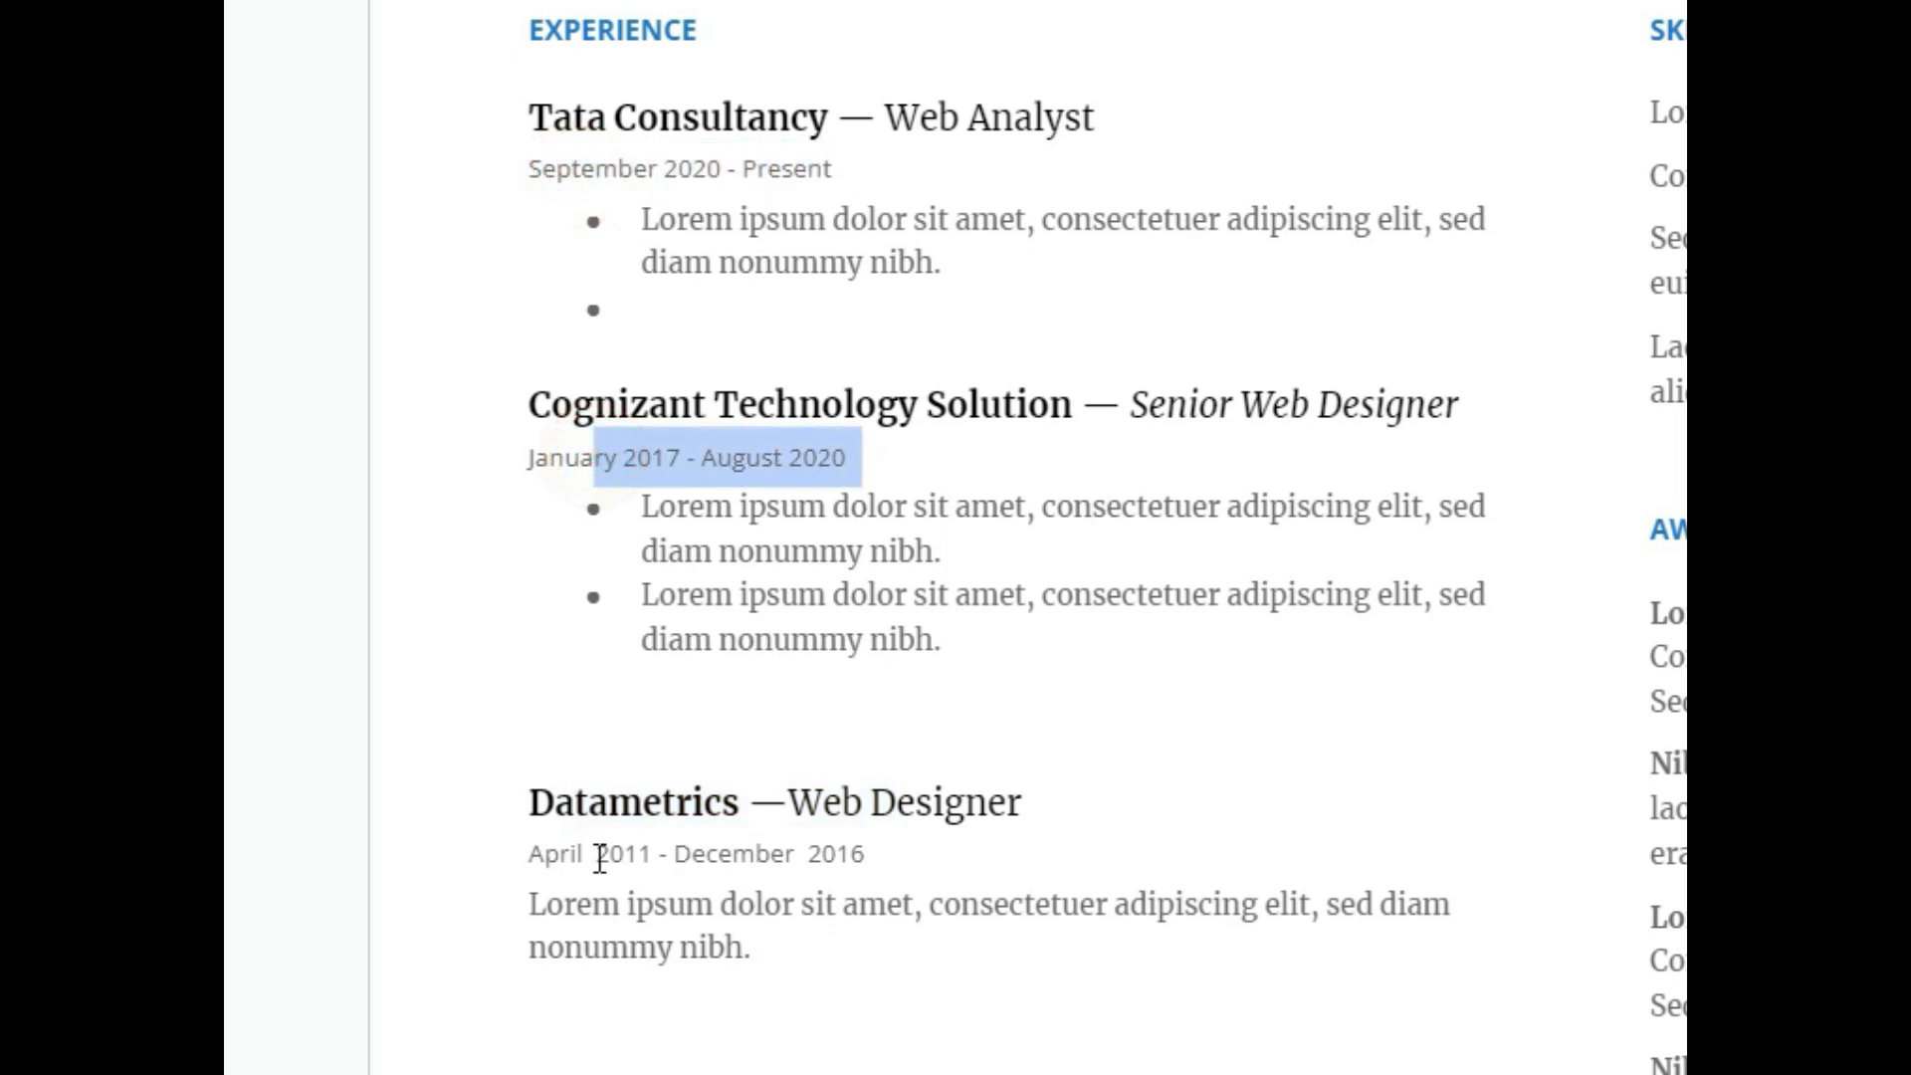
{"action": "left_click_drag", "start_coordinate": [597, 856], "coordinate": [913, 858]}
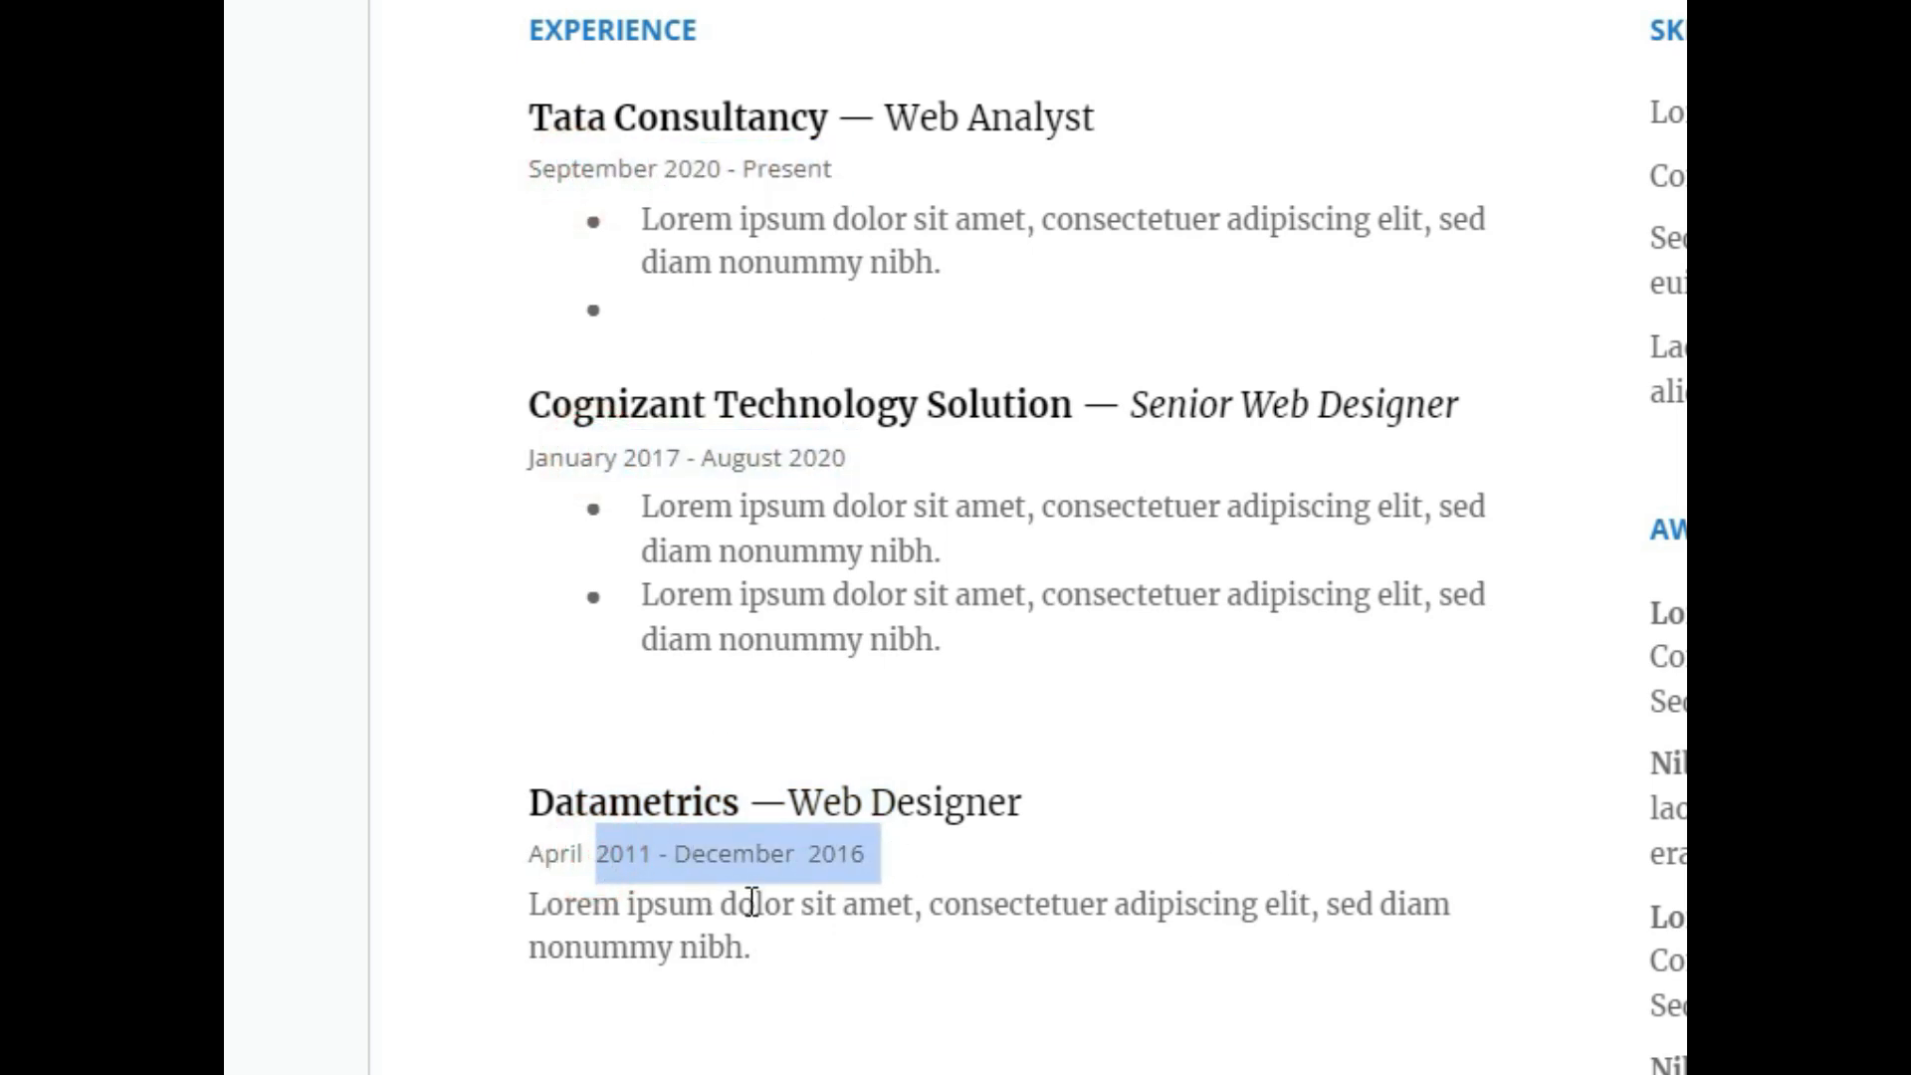
{"action": "left_click", "coordinate": [533, 903]}
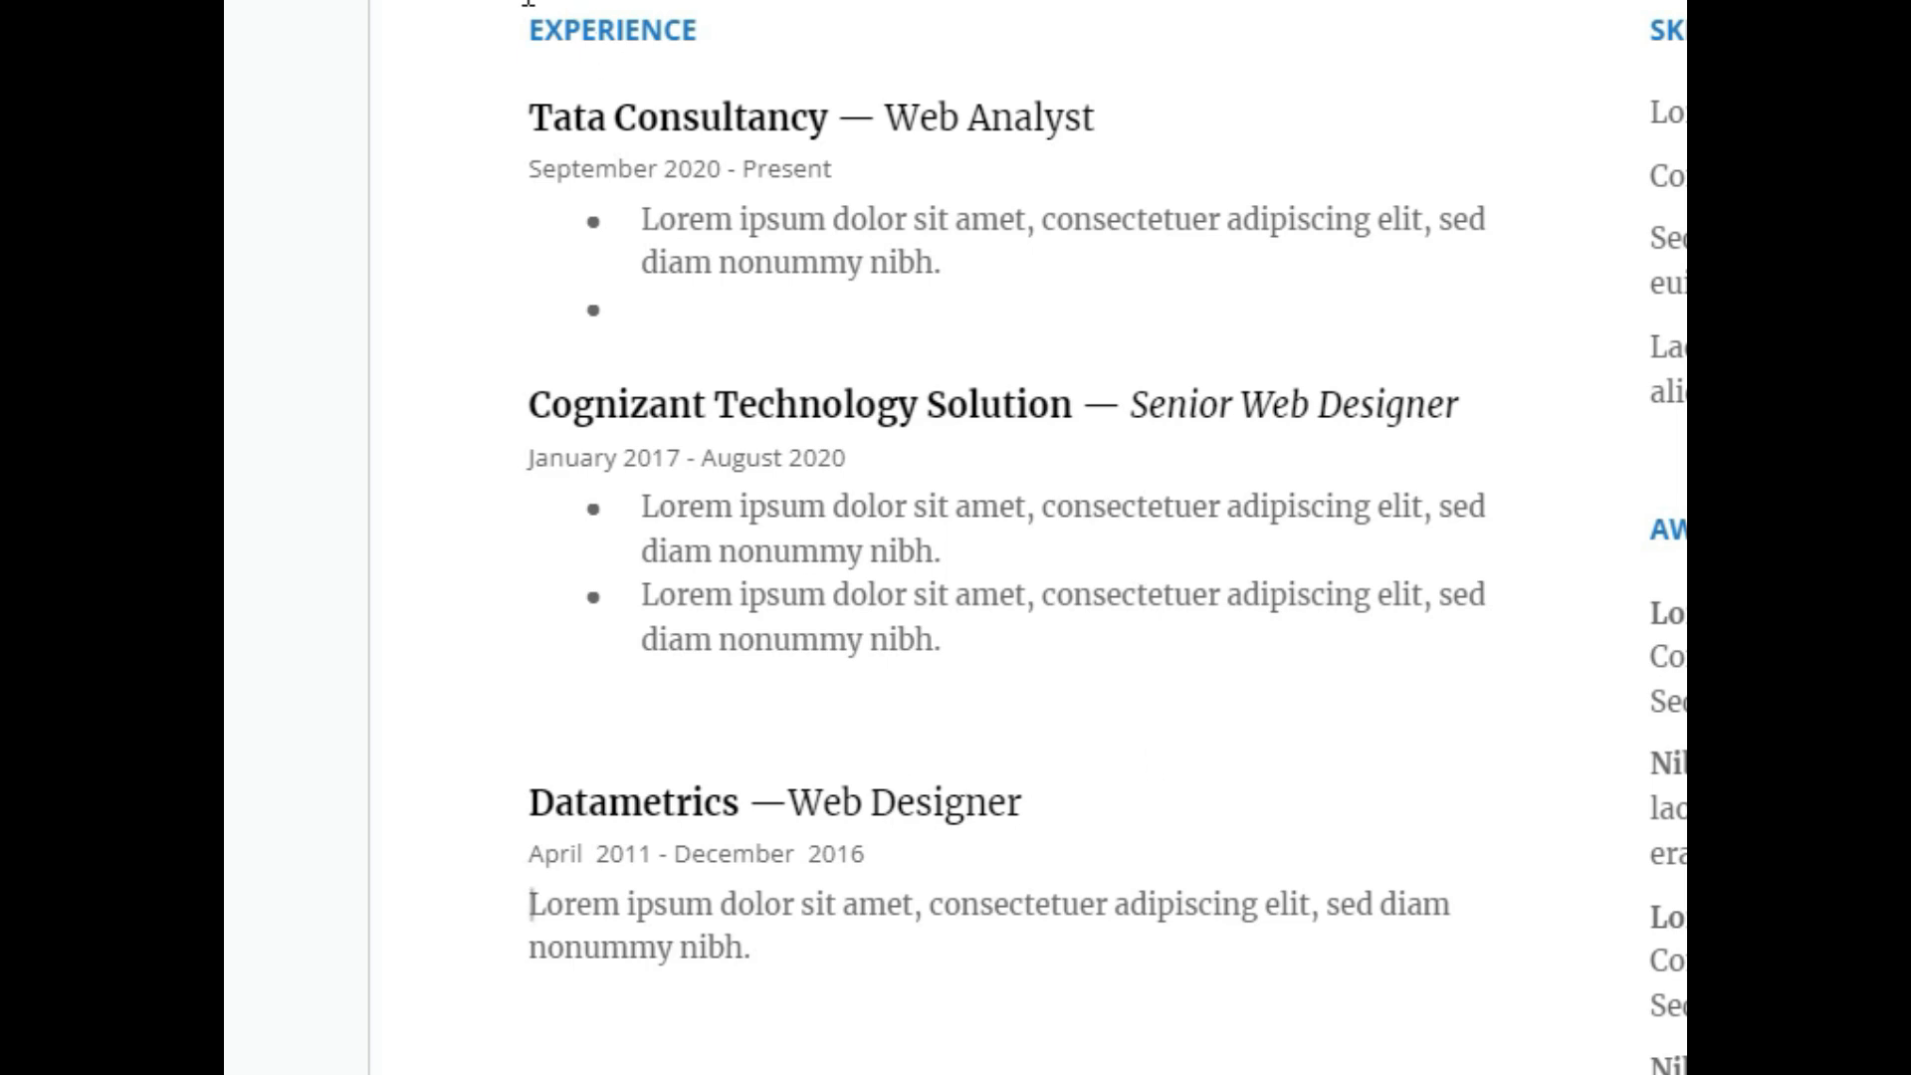
{"action": "left_click_drag", "start_coordinate": [524, 21], "coordinate": [1194, 967]}
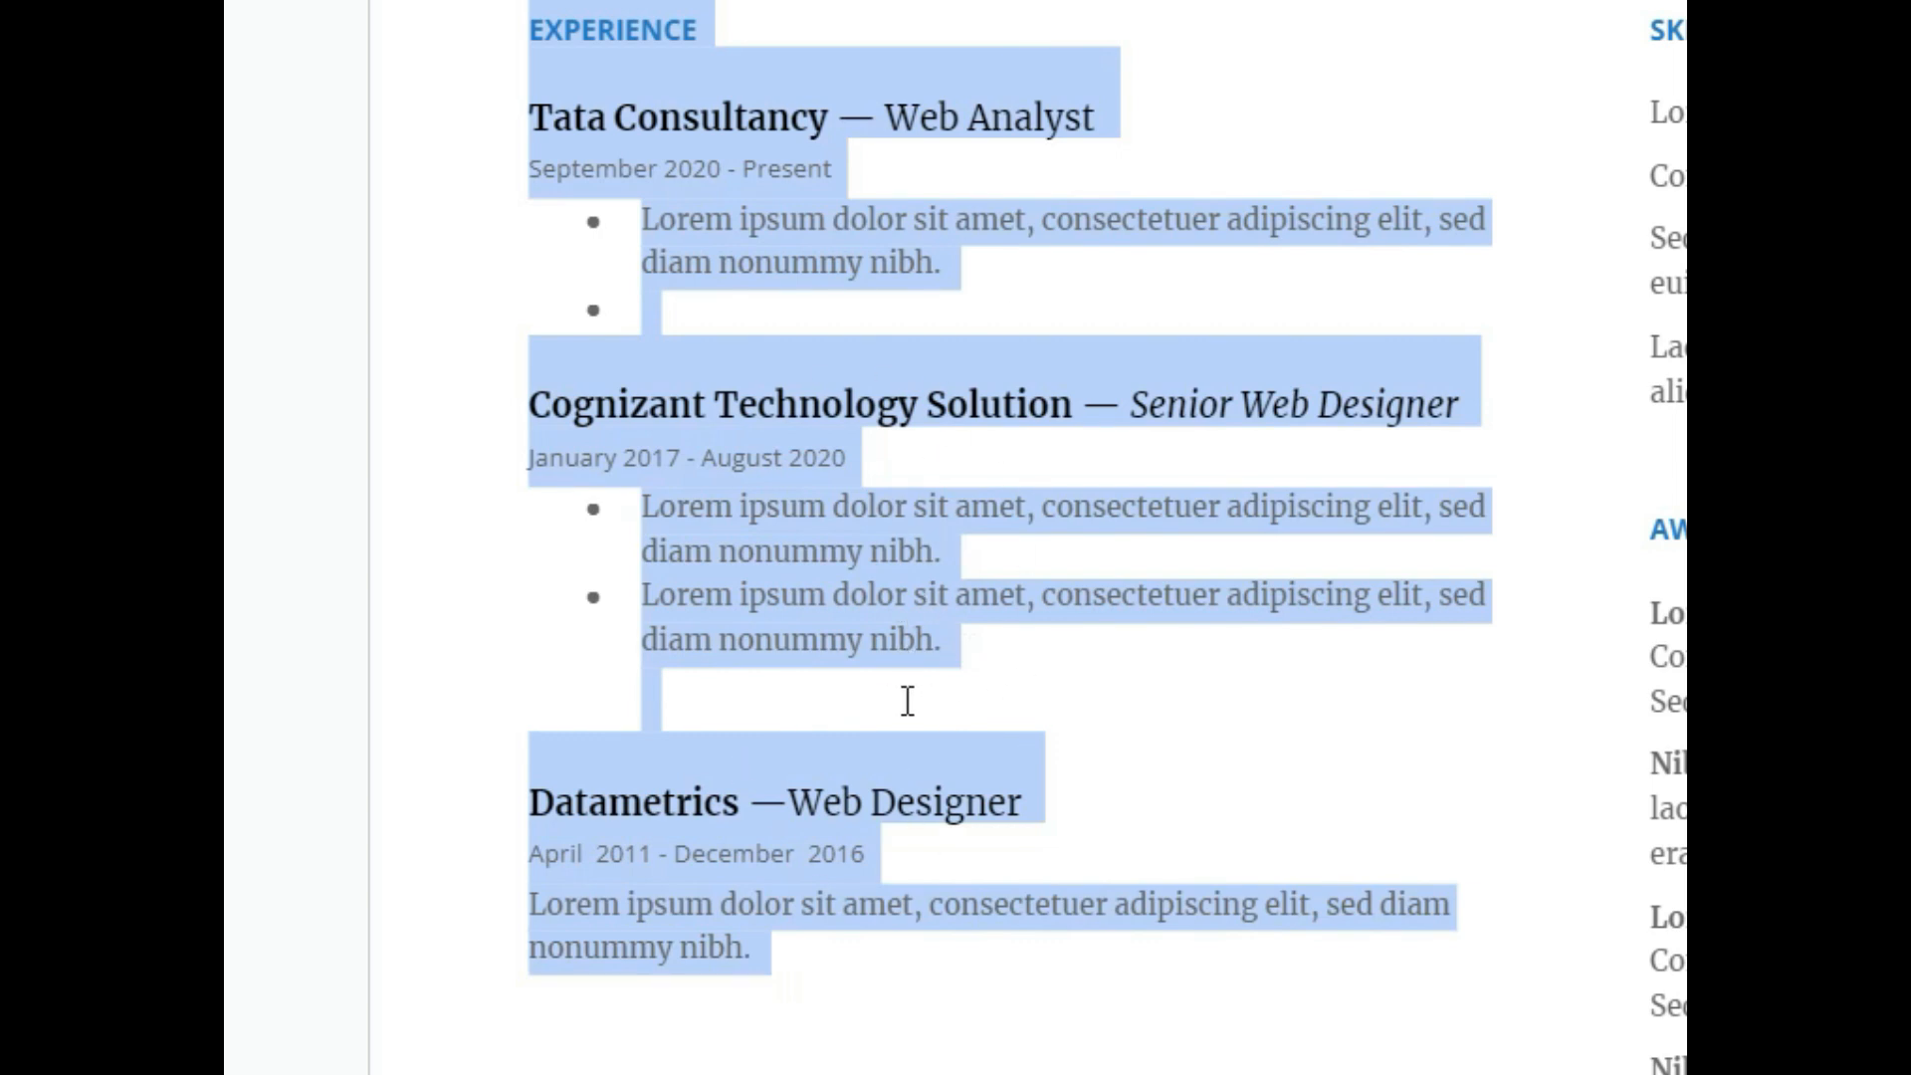
{"action": "left_click", "coordinate": [985, 694]}
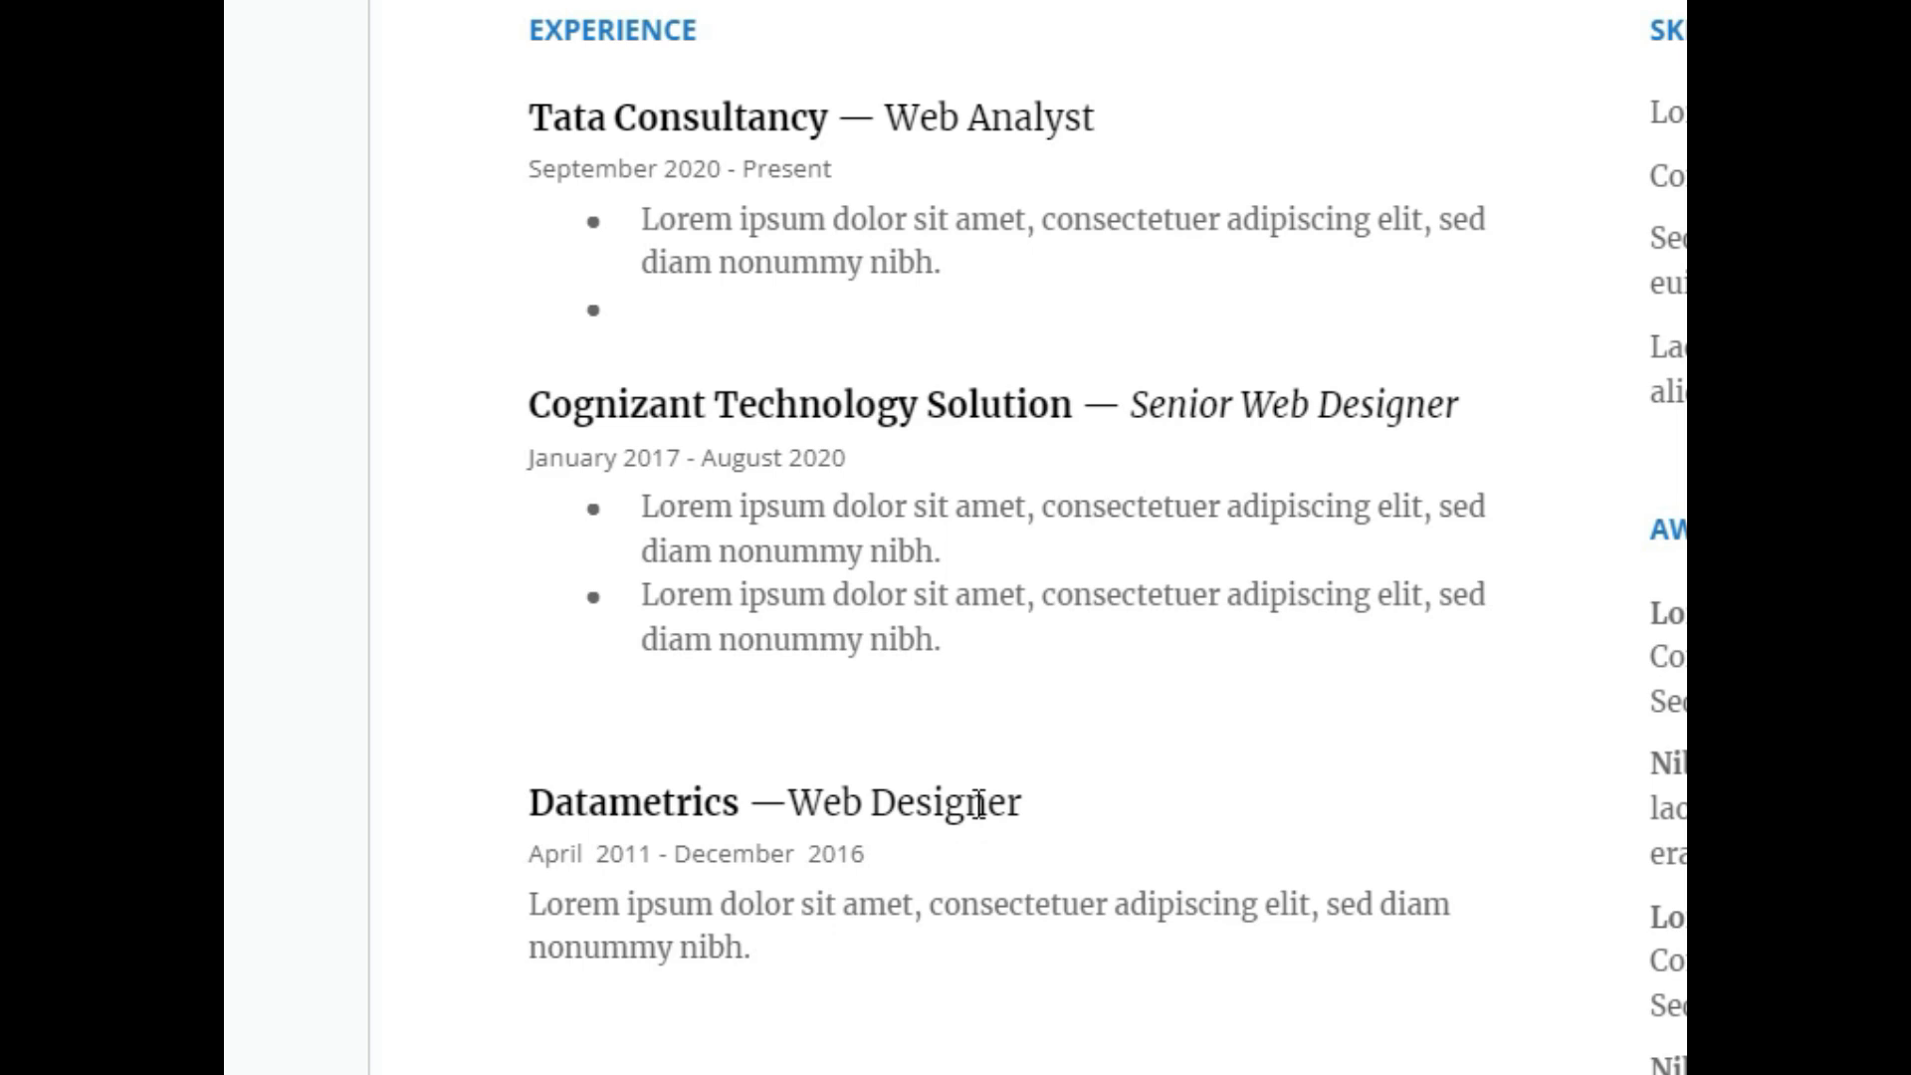
Enter SRM College of Engineering, Chennai, B.Tech Information Technology, with start year 2006.
{"action": "scroll", "coordinate": [939, 772], "scroll_direction": "down", "scroll_amount": 10}
{"action": "left_click", "coordinate": [532, 480]}
{"action": "left_click_drag", "start_coordinate": [533, 229], "coordinate": [916, 242]}
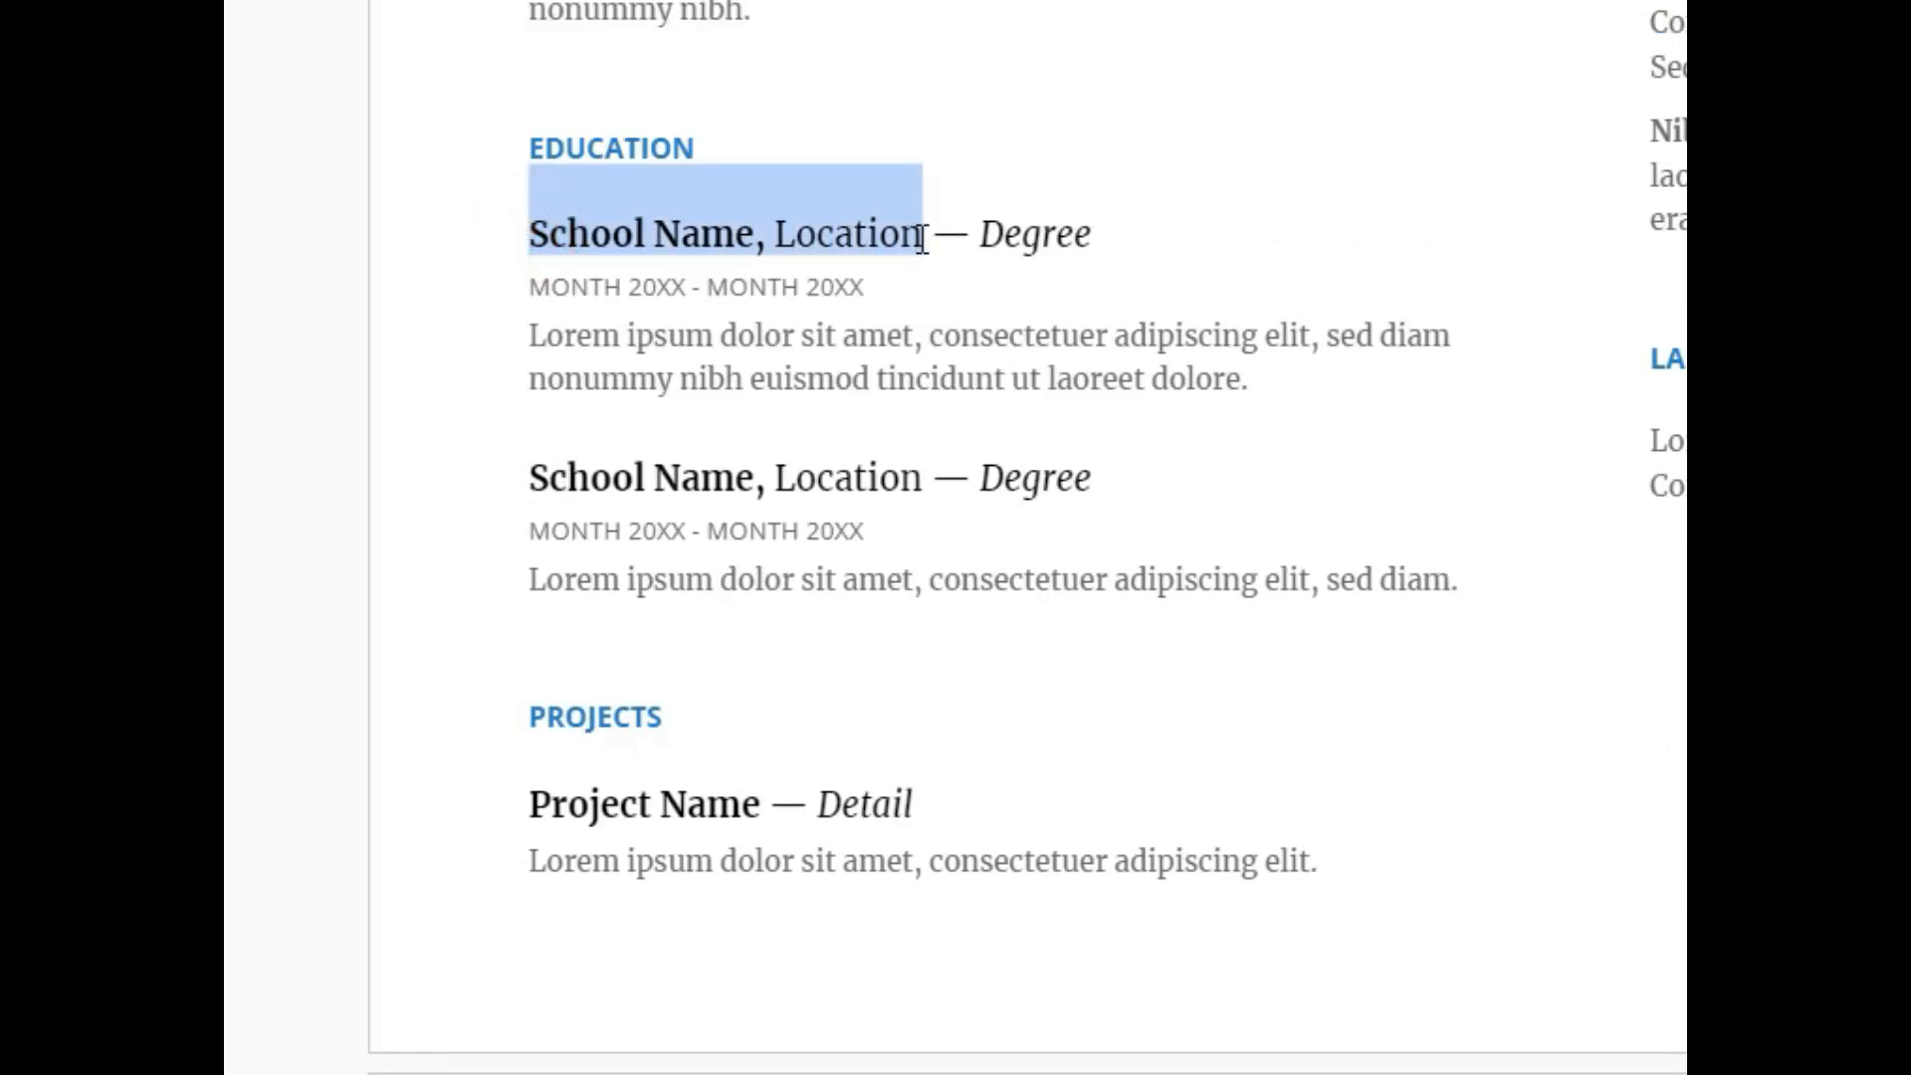
{"action": "type", "text": "SRM"}
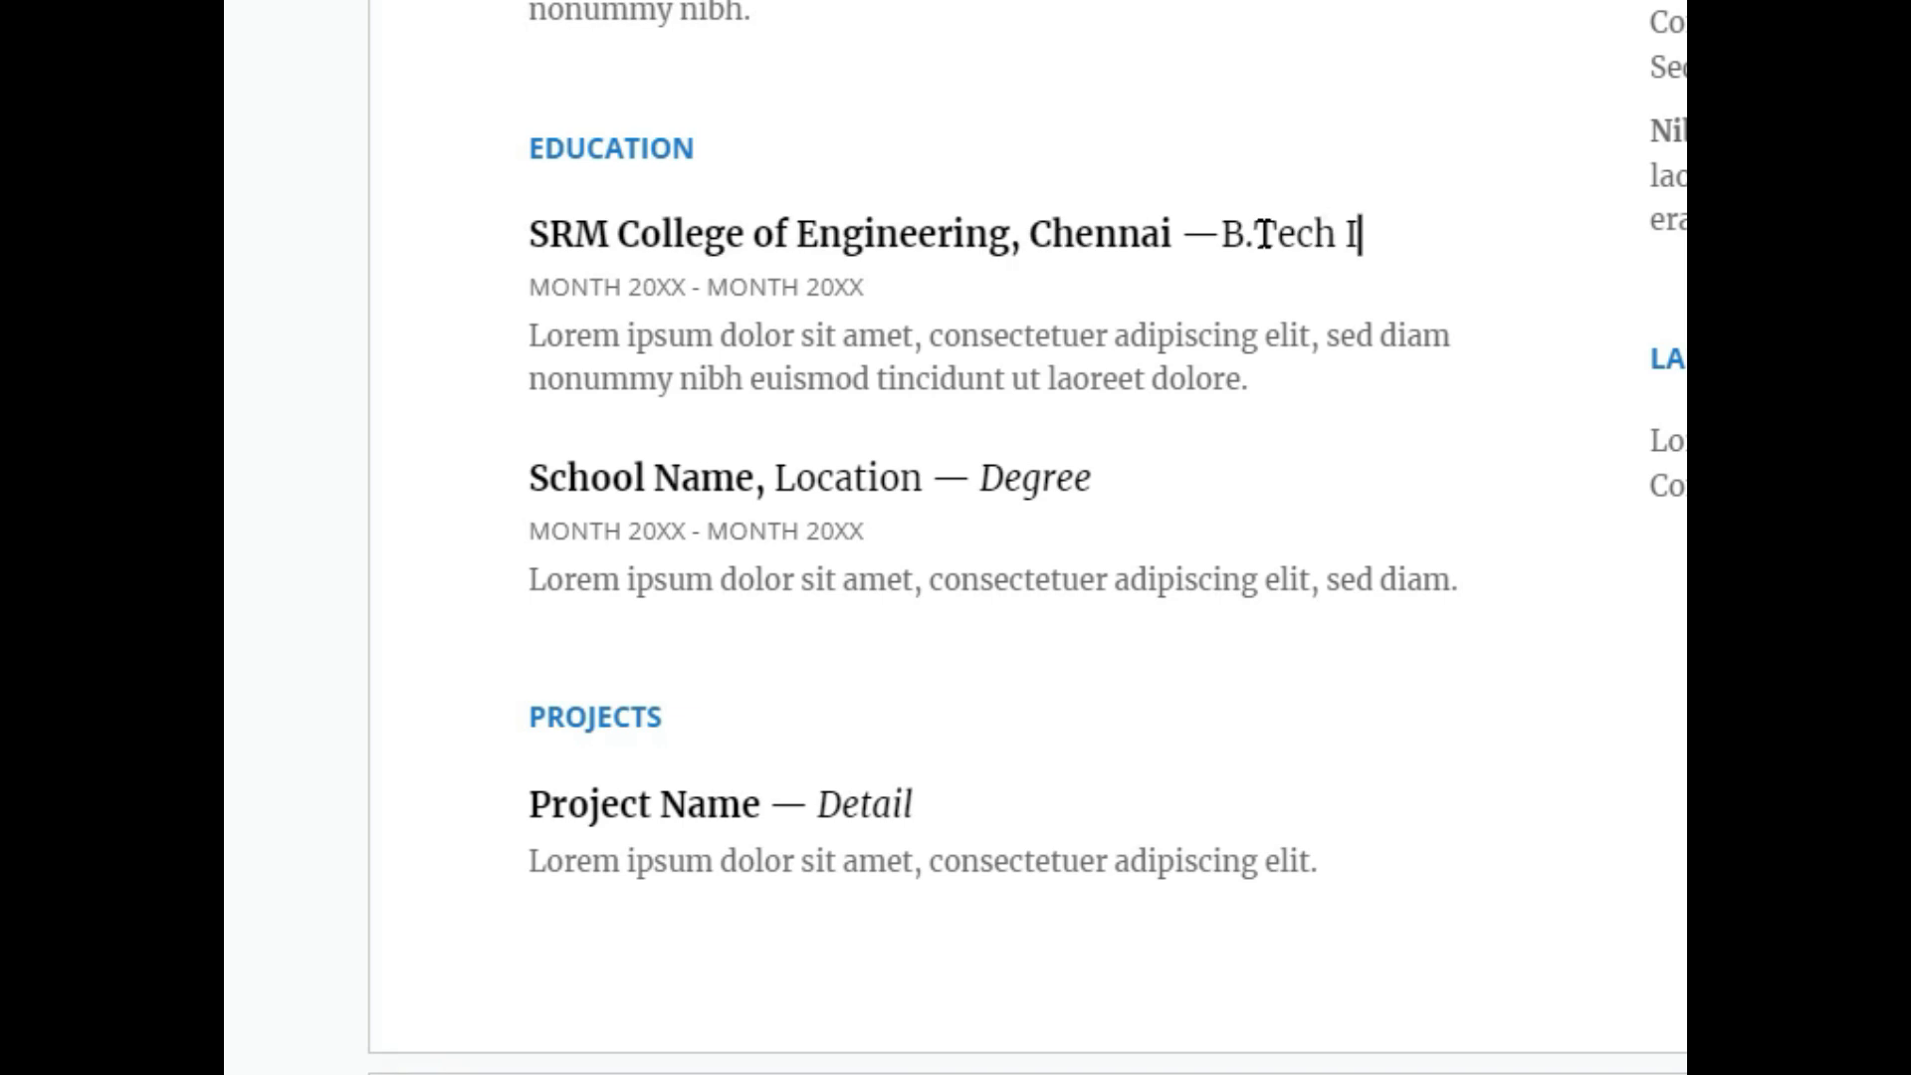
{"action": "type", "text": "nformat"}
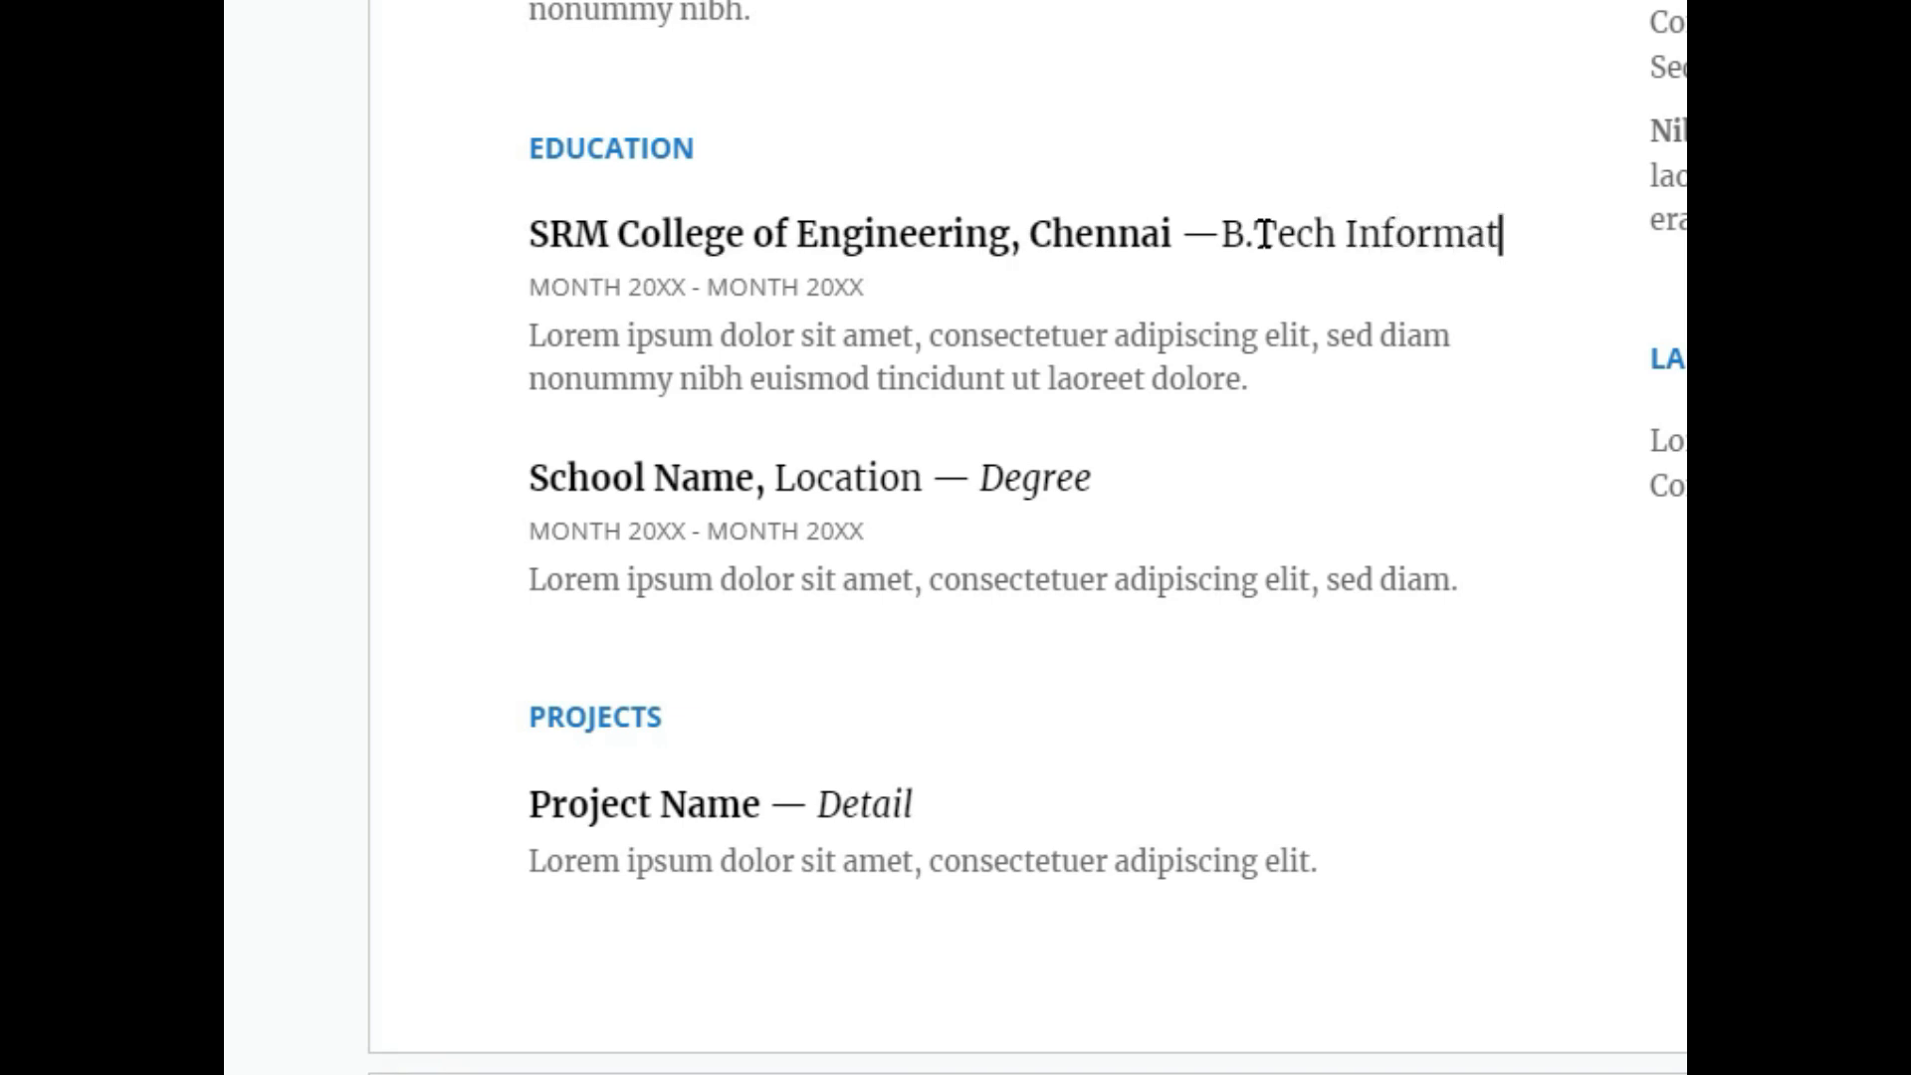
{"action": "type", "text": "ion Te"}
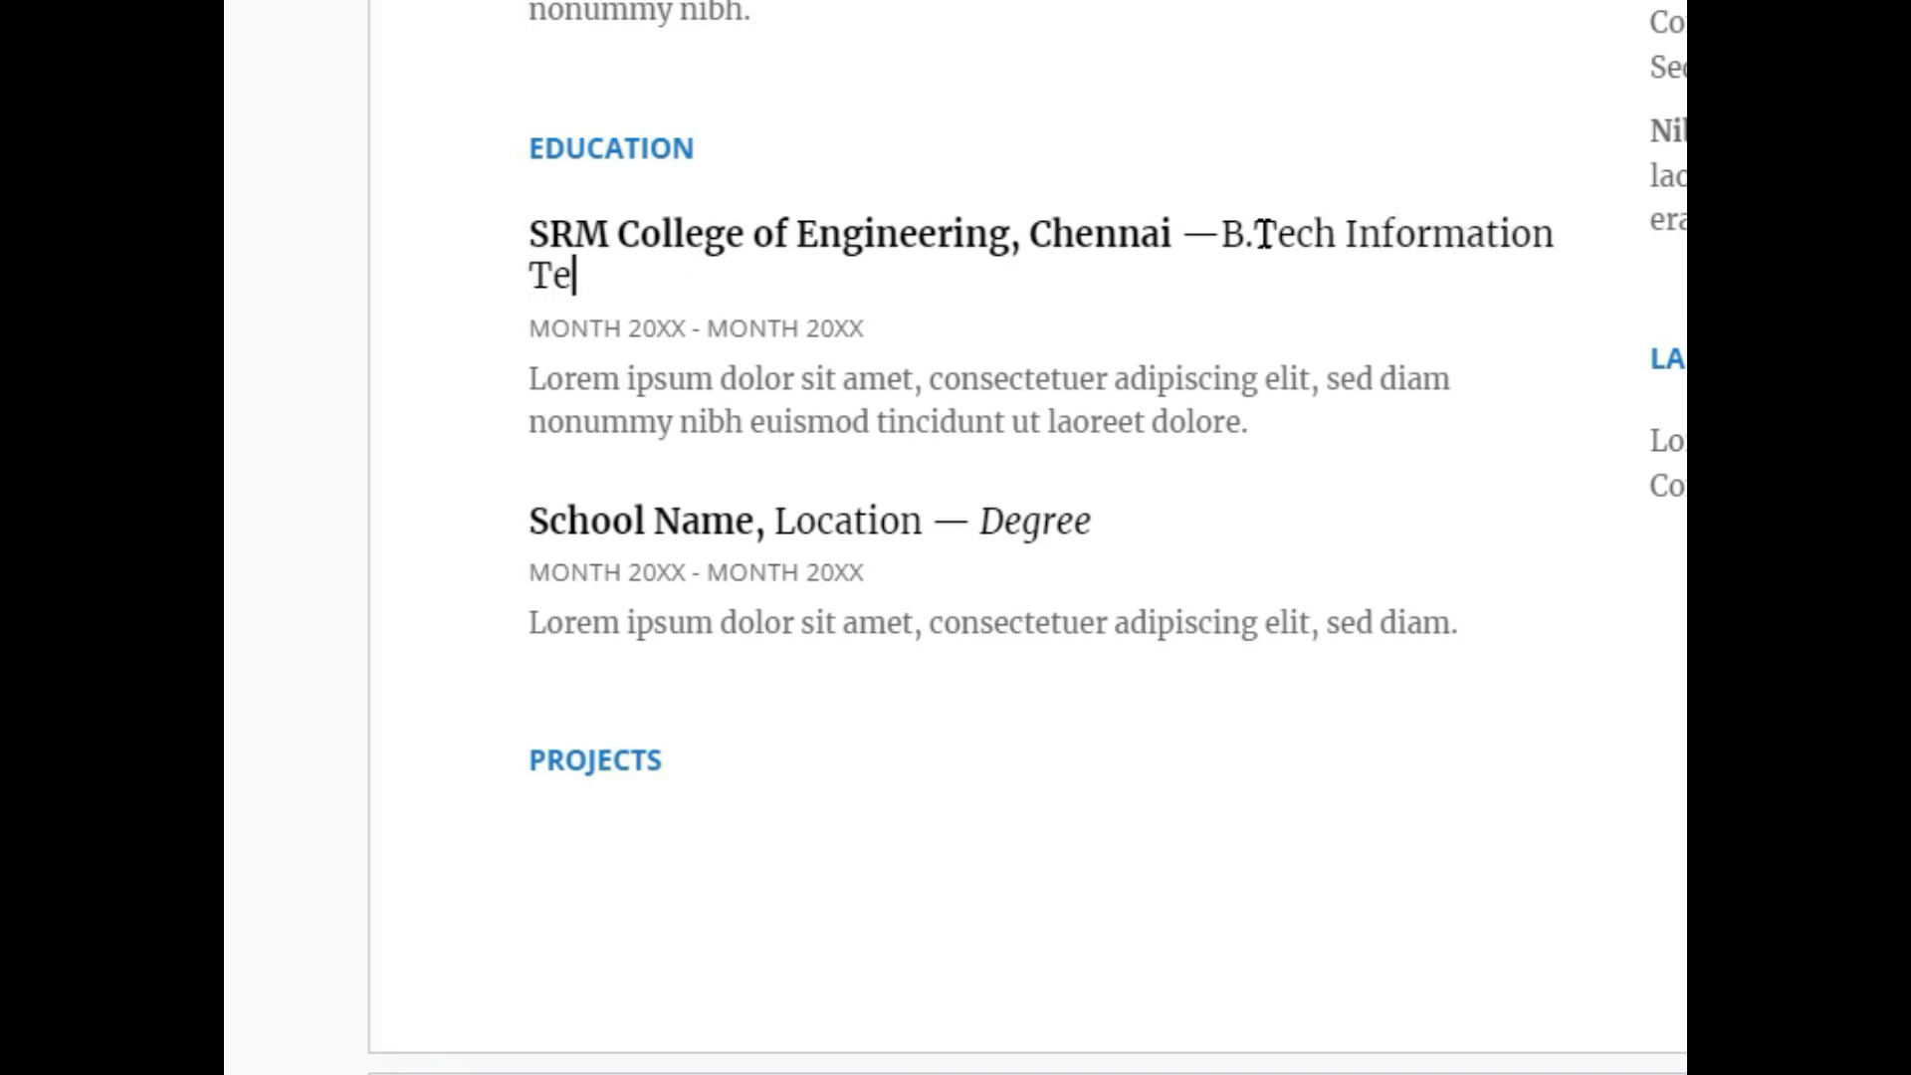
{"action": "type", "text": "chin"}
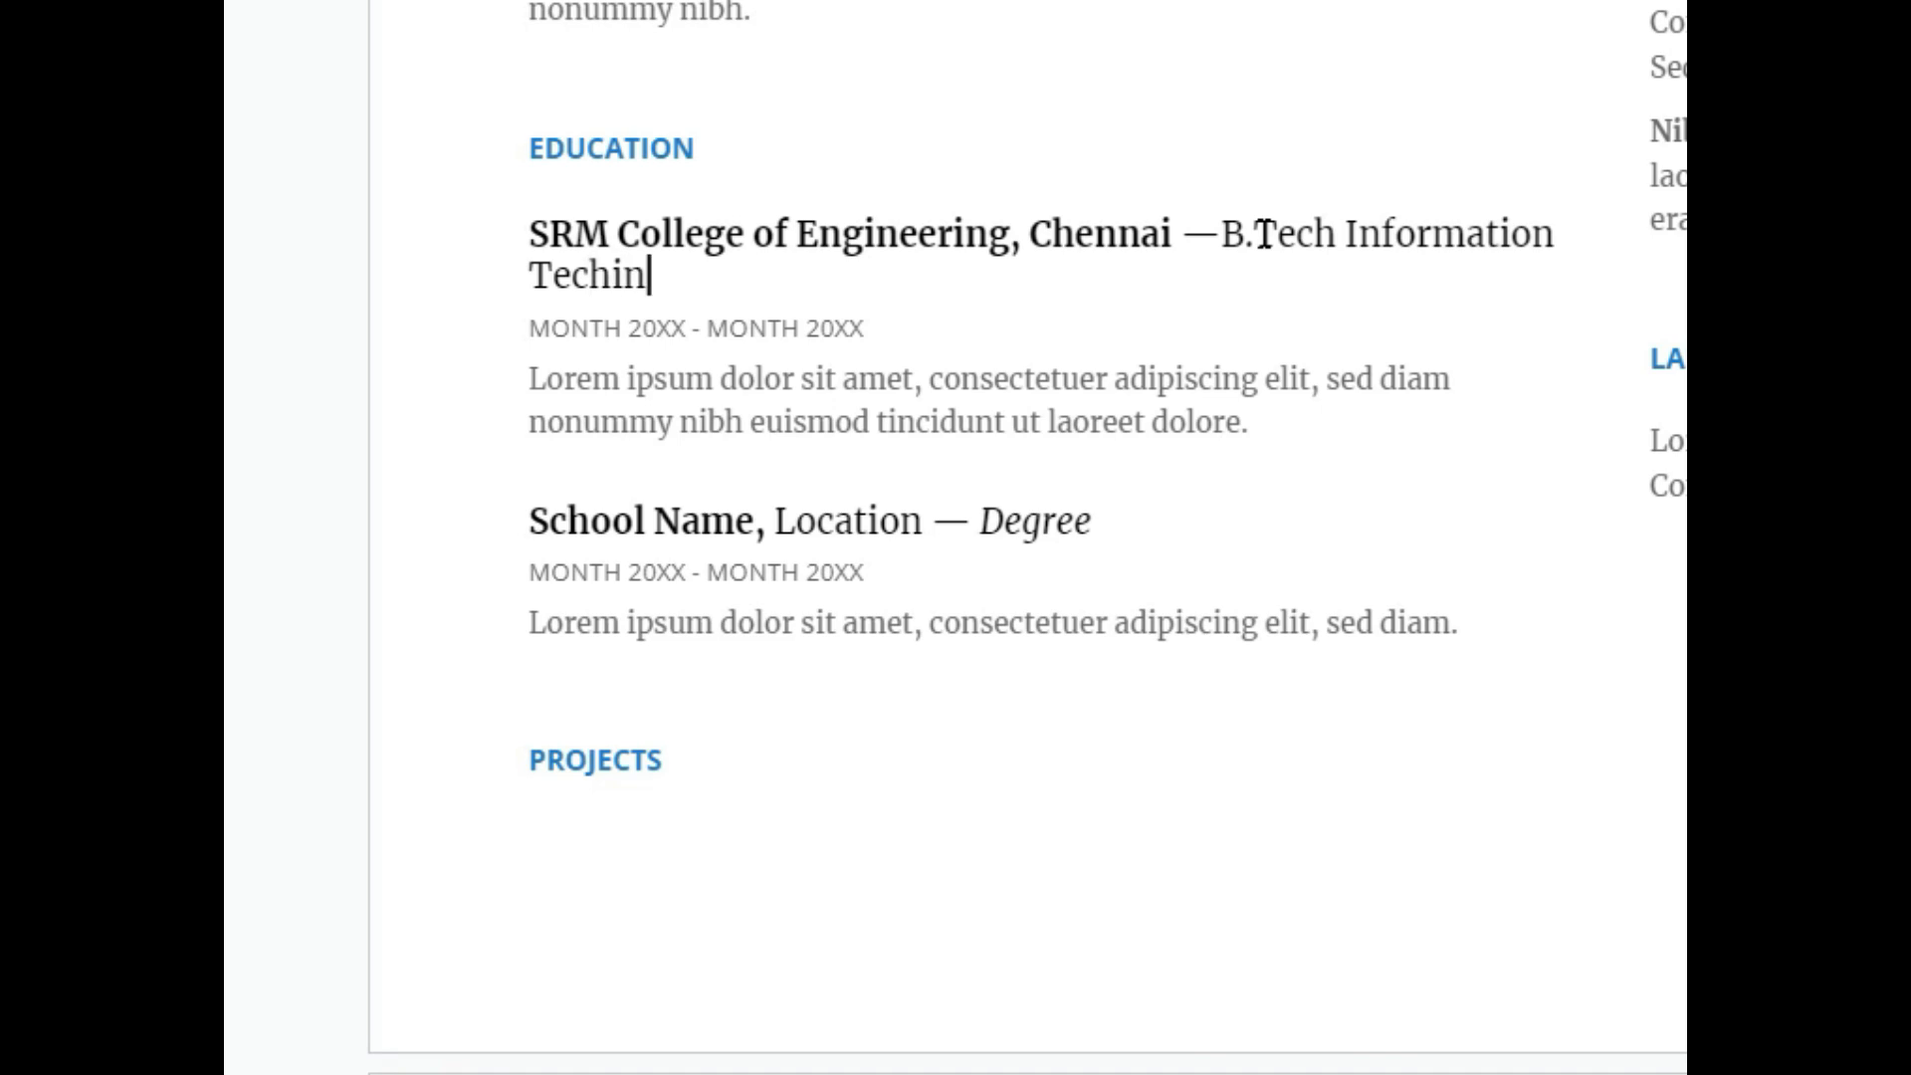
{"action": "key", "text": "BackSpace"}
{"action": "key", "text": "BackSpace"}
{"action": "type", "text": "noly"}
{"action": "key", "text": "BackSpace"}
{"action": "type", "text": "ogy"}
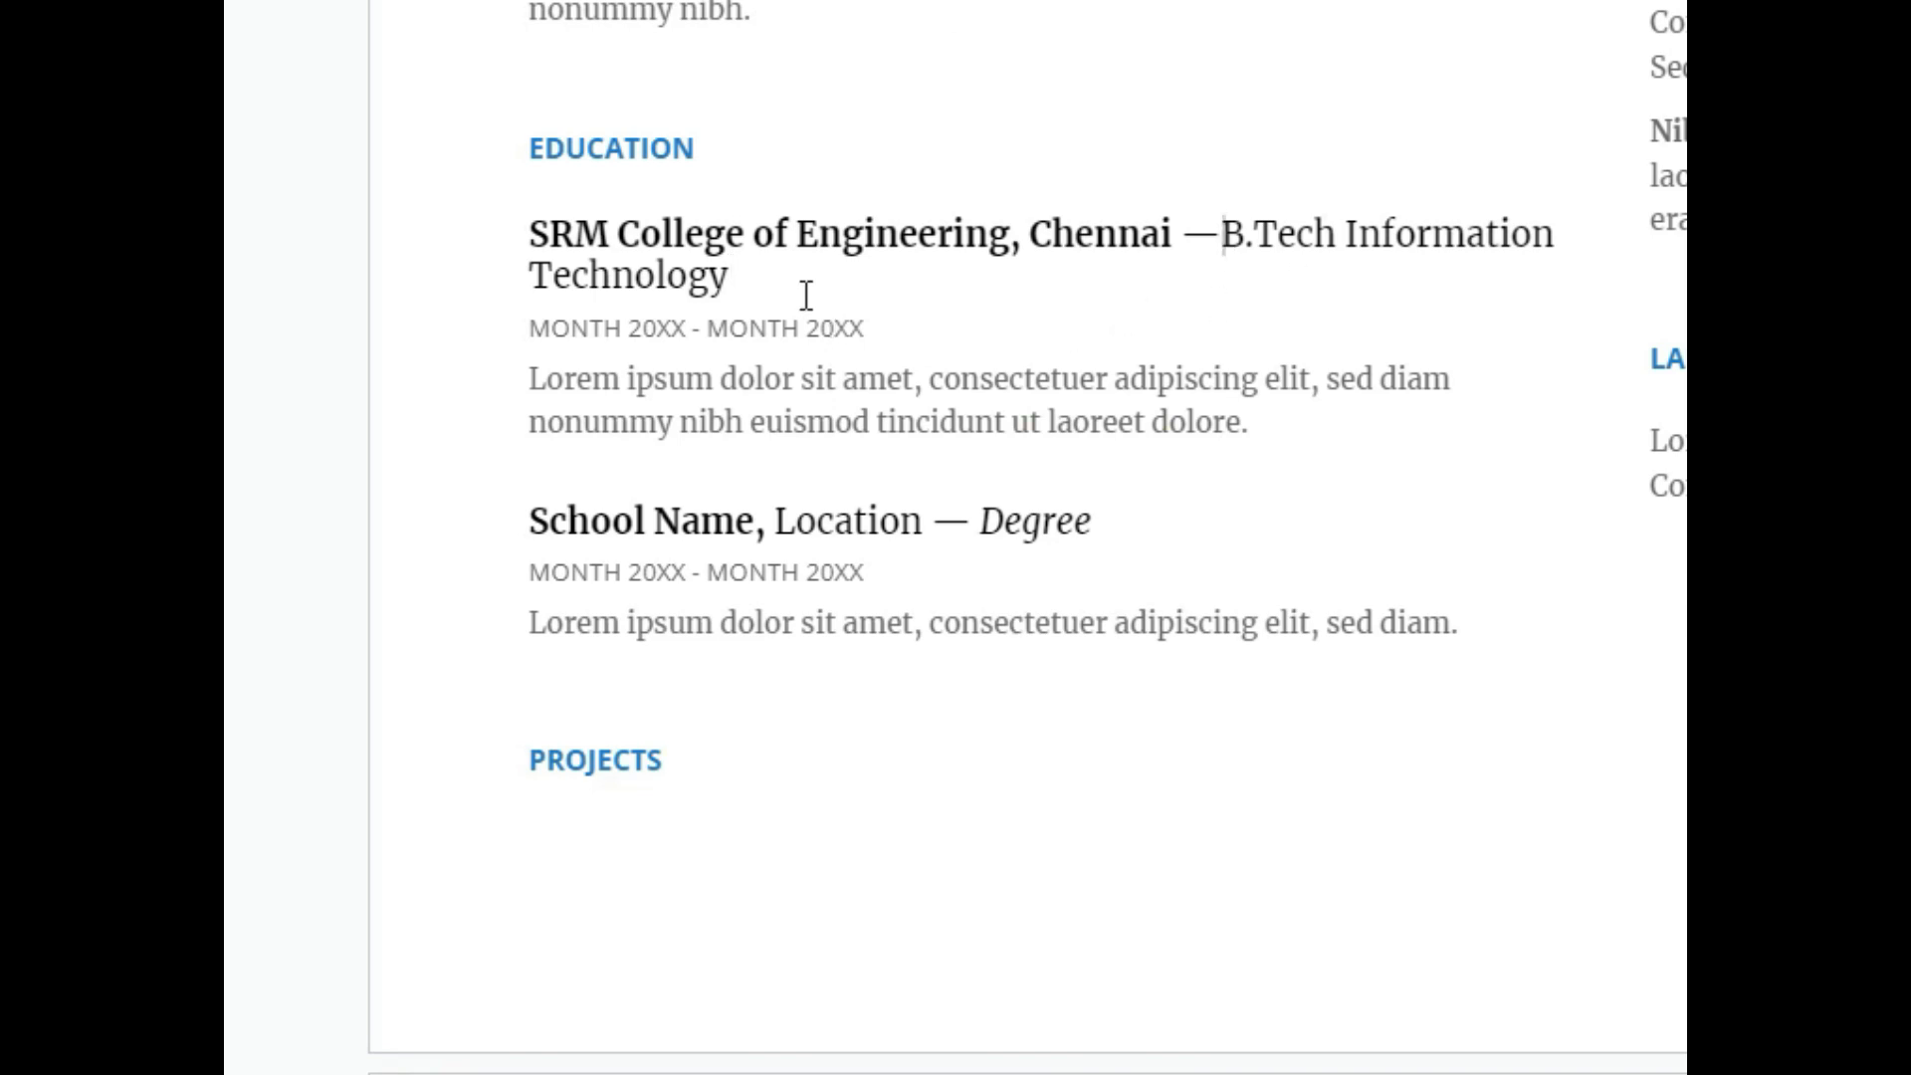
{"action": "left_click_drag", "start_coordinate": [629, 328], "coordinate": [688, 328]}
{"action": "type", "text": "2006"}
Set the education end year to 2010 and start a second skill, 'Adobe I', under Photoshop.
{"action": "left_click_drag", "start_coordinate": [808, 329], "coordinate": [885, 329]}
{"action": "type", "text": "2010"}
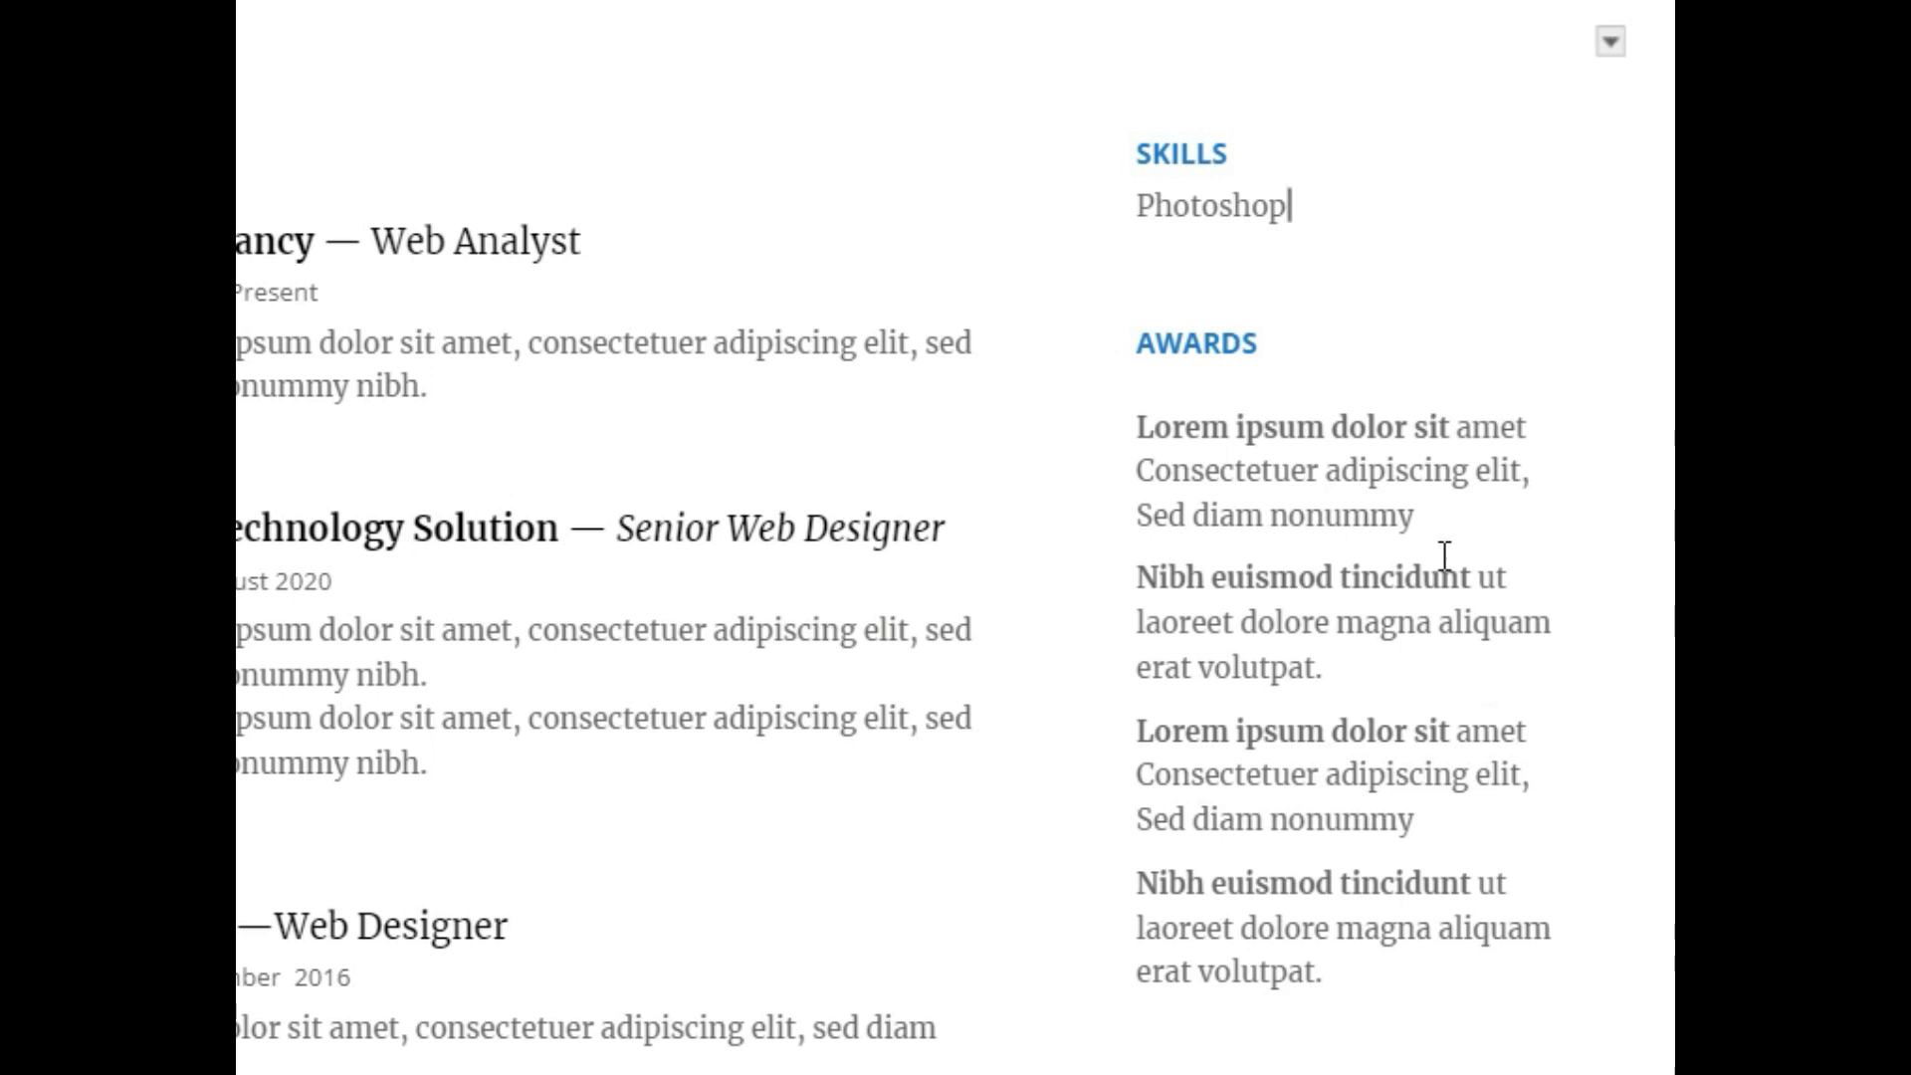
{"action": "key", "text": "Return"}
{"action": "type", "text": "Adobe I"}
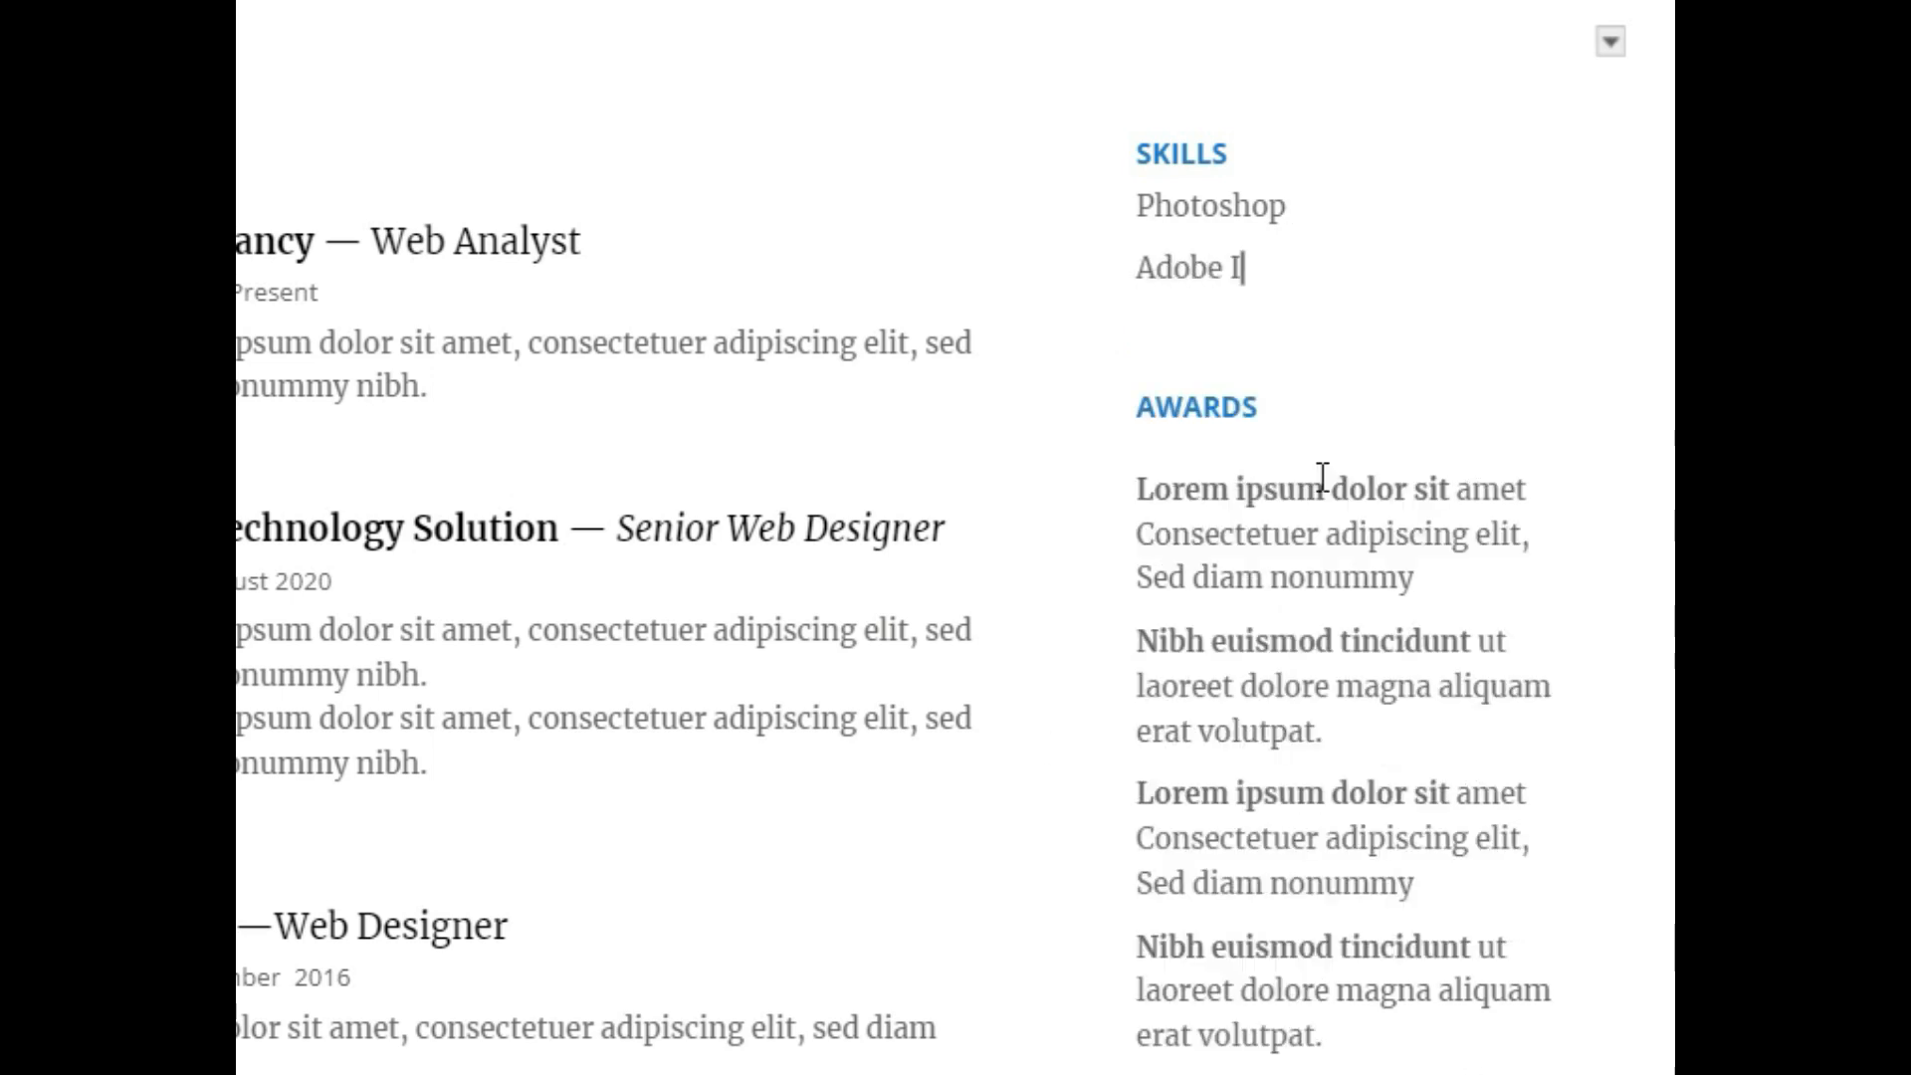